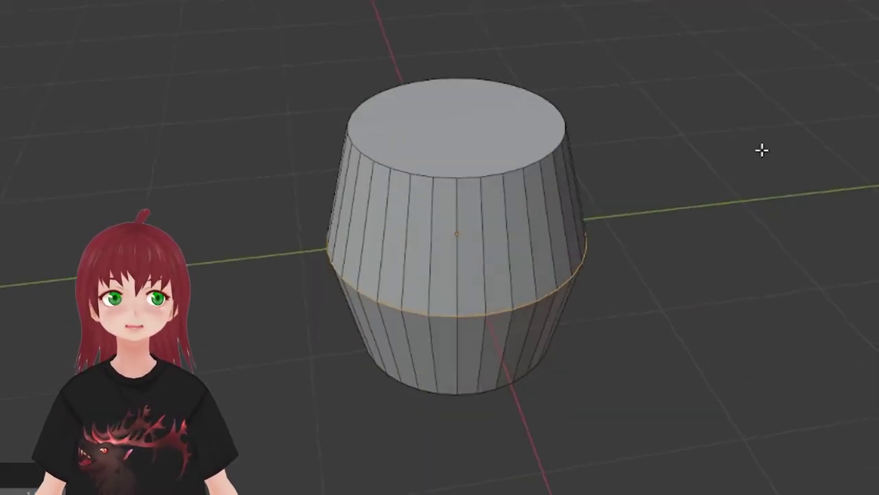
Step: Add a middle edge loop around the cylinder and orbit to check the barrel shape
left_click(406, 131)
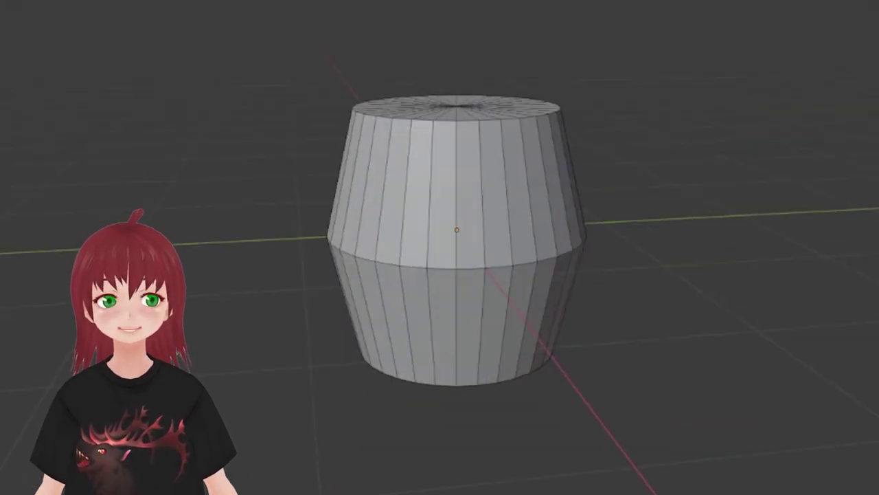
middle_click_drag(412, 236, 490, 236)
Step: Add an extra edge loop on the barrel and slide it into position
left_click(340, 185)
middle_click_drag(481, 289, 583, 351)
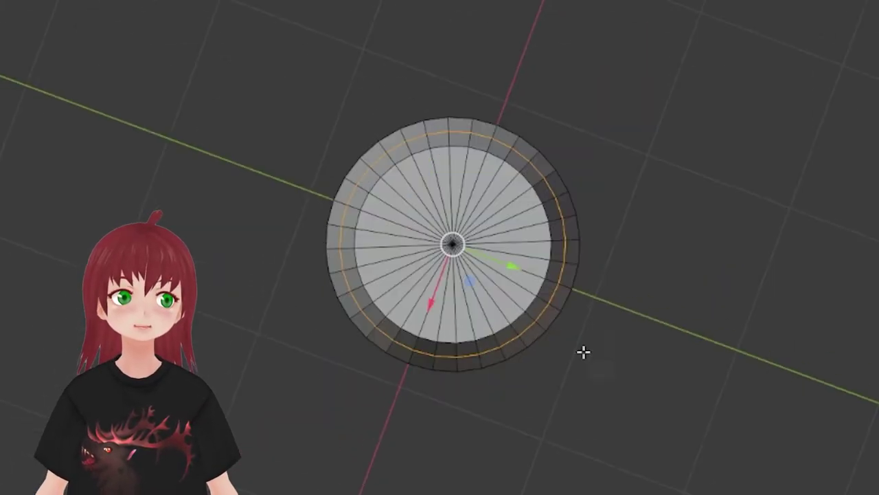
middle_click_drag(471, 284, 691, 141)
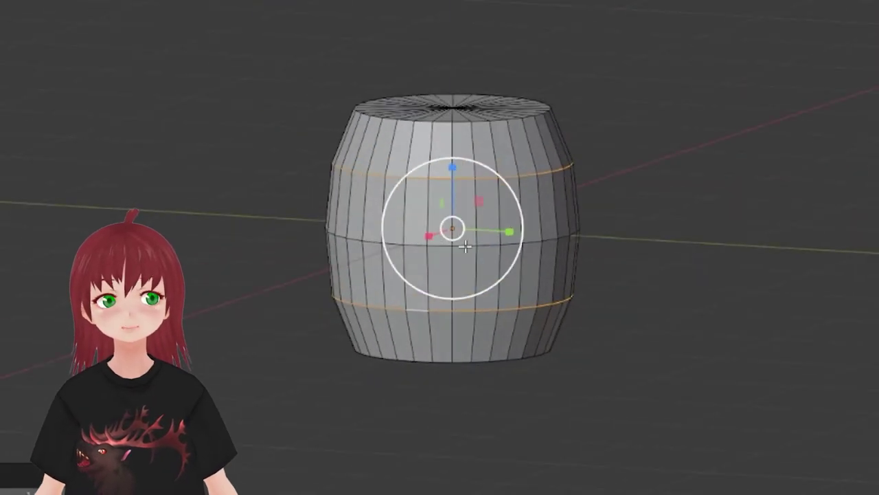
mouse_move(461, 232)
middle_mouse_down()
mouse_move(457, 283)
mouse_move(667, 181)
mouse_move(697, 232)
mouse_move(628, 204)
mouse_move(643, 157)
mouse_move(599, 222)
middle_mouse_up()
key("Tab")
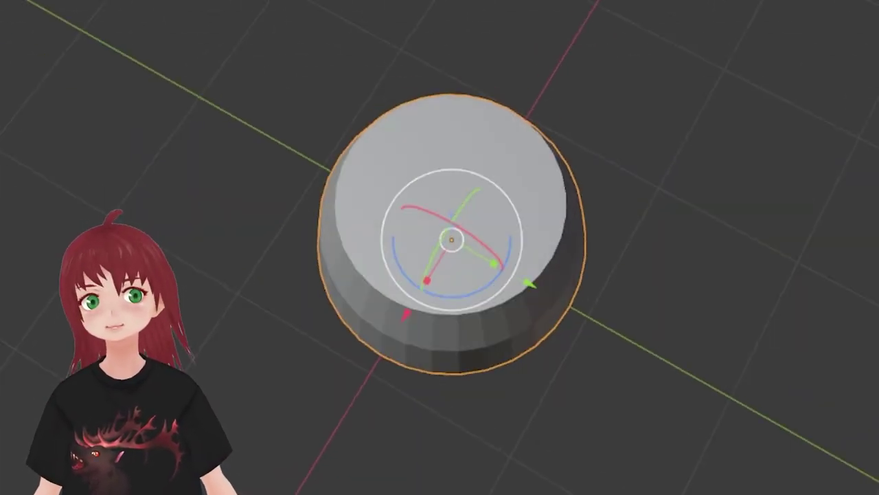
key("Tab")
mouse_move(465, 281)
middle_mouse_down()
mouse_move(623, 272)
mouse_move(600, 284)
mouse_move(28, 133)
middle_mouse_up()
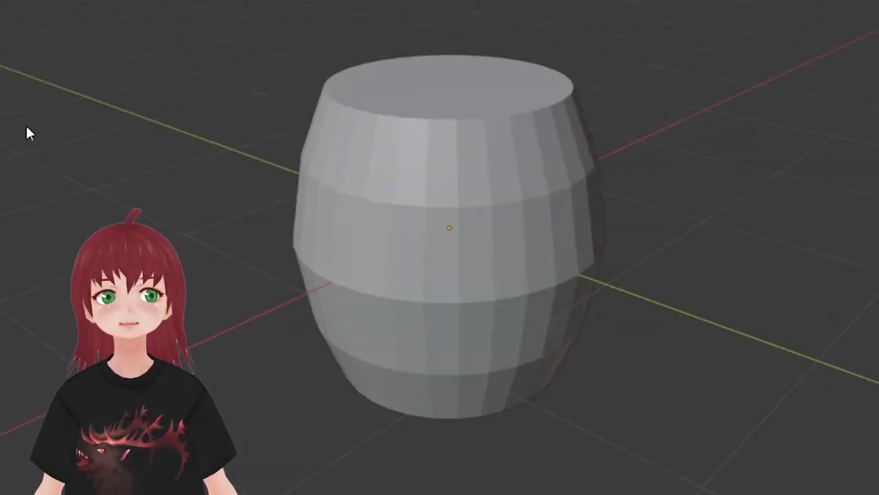
middle_click_drag(447, 172, 465, 108)
Step: Delete the lower-half faces and add a Mirror modifier to restore the bottom
key("Tab")
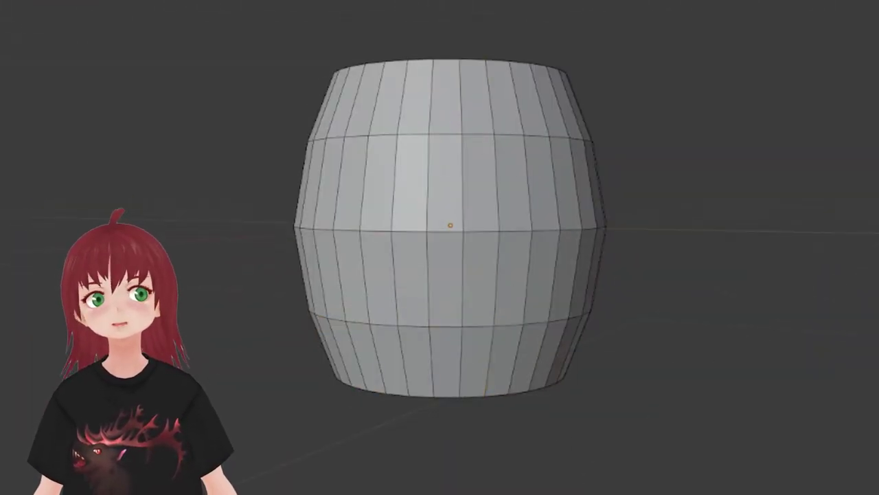
key("x")
left_click(532, 461)
key("Tab")
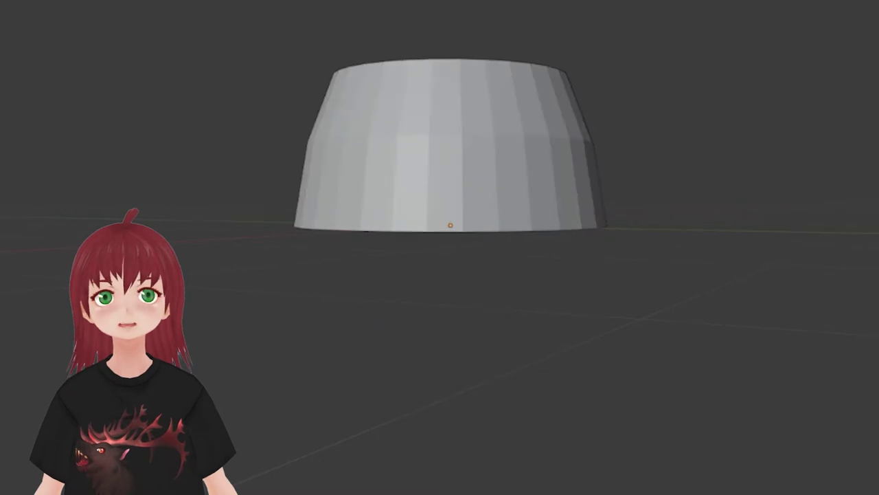
left_click(862, 206)
middle_click_drag(439, 248, 440, 206)
key("Tab")
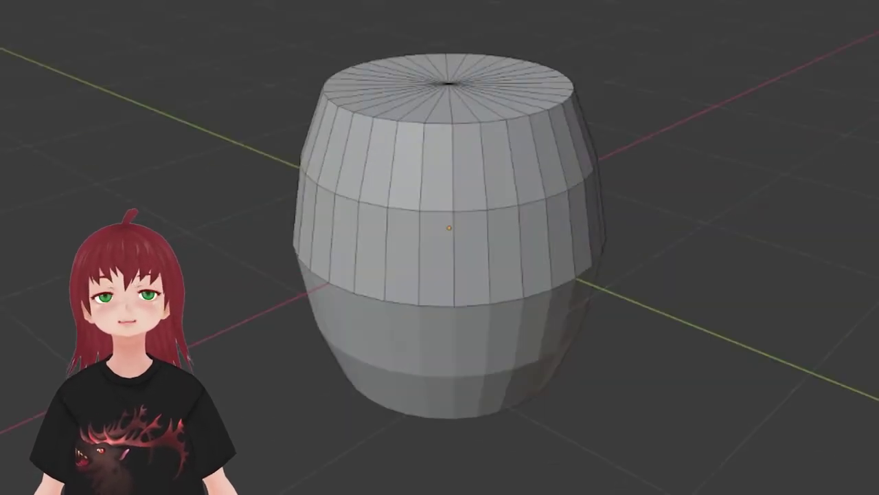
Step: Cut a new edge loop and scale it outward to round the barrel's profile
key("ctrl+r")
mouse_move(454, 108)
middle_mouse_down()
mouse_move(485, 160)
mouse_move(403, 178)
mouse_move(448, 45)
mouse_move(526, 84)
mouse_move(447, 39)
mouse_move(467, 167)
mouse_move(344, 142)
mouse_move(334, 177)
mouse_move(473, 202)
middle_mouse_up()
key("s")
key("shift+z")
Step: Select three face rings on the upper body and bevel them into raised hoop bands
left_click(449, 46)
left_click(459, 79)
middle_click_drag(459, 79, 122, 141)
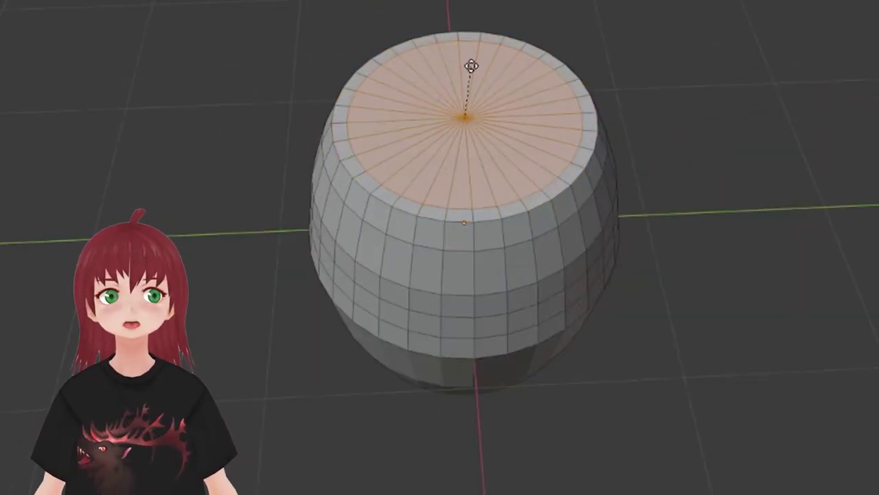
left_click(471, 66)
mouse_move(471, 66)
middle_mouse_down()
mouse_move(518, 257)
mouse_move(393, 218)
middle_mouse_up()
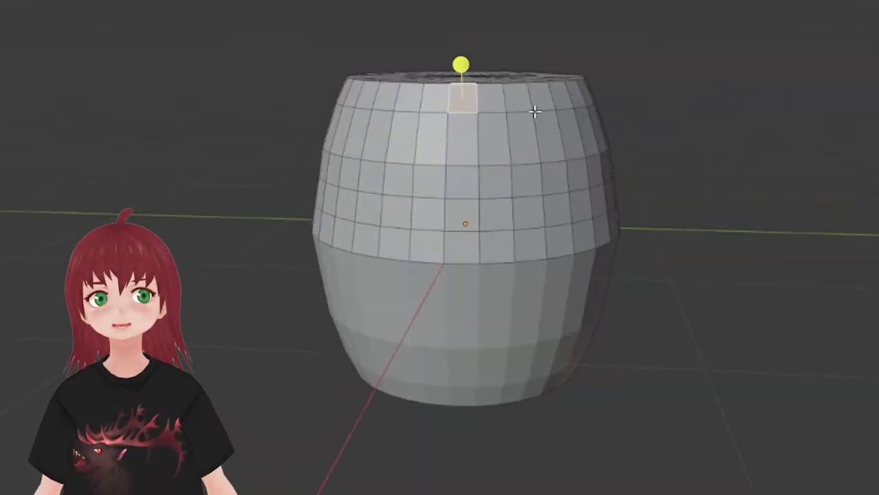
left_click(533, 112, "alt")
middle_click_drag(534, 112, 534, 154)
middle_click_drag(581, 131, 524, 210)
left_click(337, 165, "alt+shift")
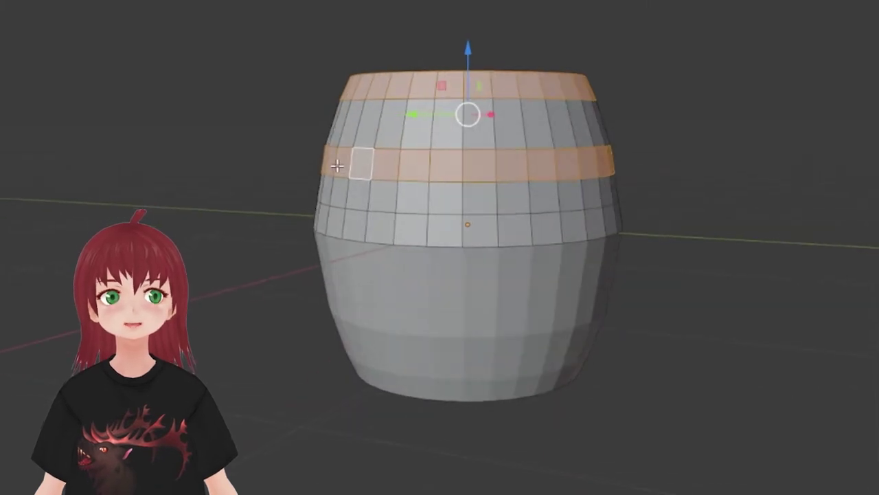
middle_click_drag(335, 190, 407, 195)
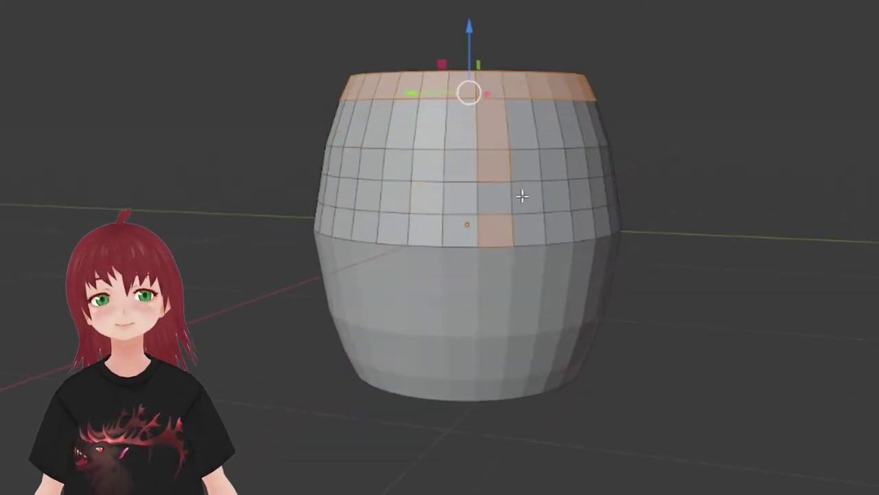
left_click(501, 198, "alt+shift")
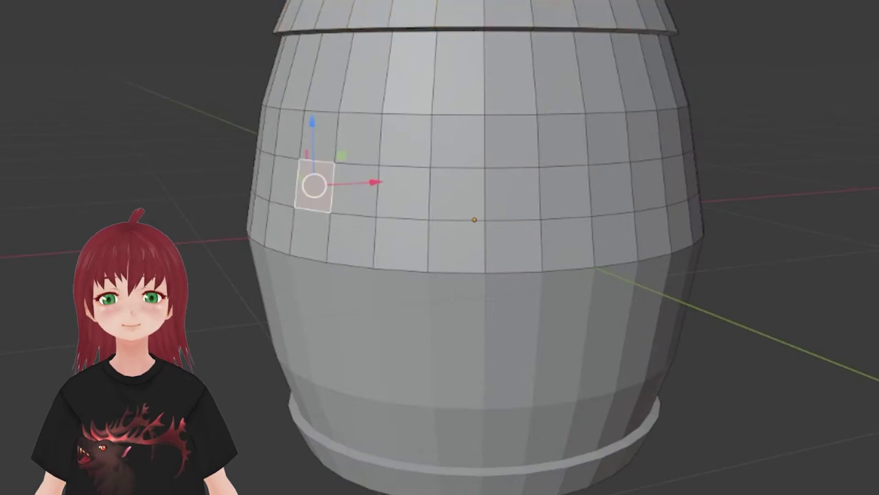
left_click(475, 56)
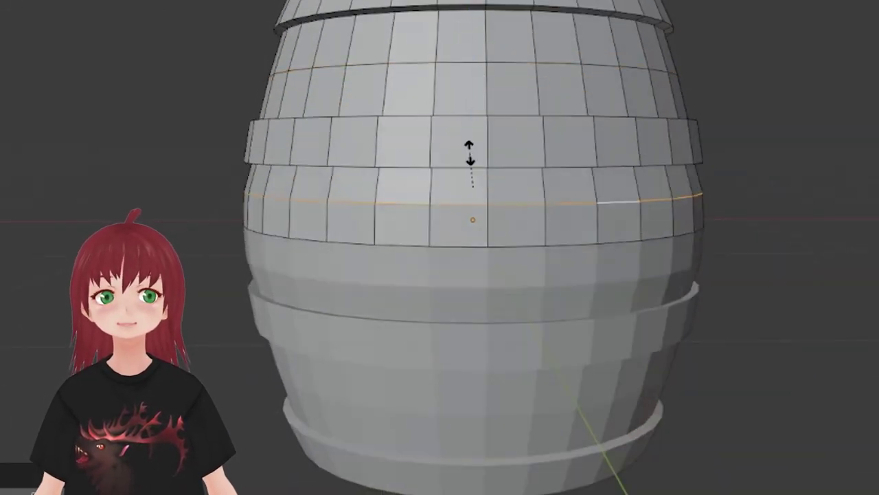
Step: Dissolve the extra edge loop beside the upper hoop, then select the inner top edge loop
key("s")
key("x")
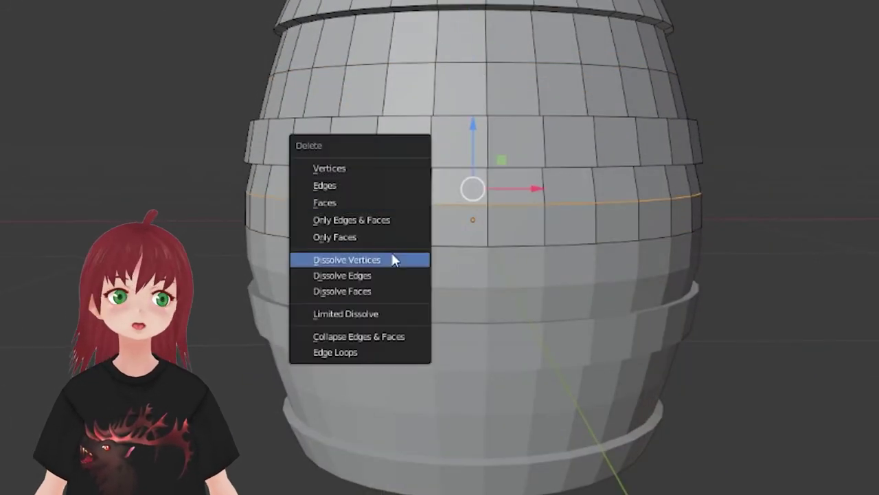
left_click(392, 257)
mouse_move(431, 251)
middle_mouse_down()
mouse_move(457, 314)
mouse_move(246, 285)
mouse_move(534, 424)
mouse_move(601, 366)
middle_mouse_up()
middle_click_drag(654, 286, 314, 144)
left_click(314, 143, "alt")
Step: Bevel the inner top edge loop and widen the bevel band along the lid rim
scroll(353, 177, "up", 3)
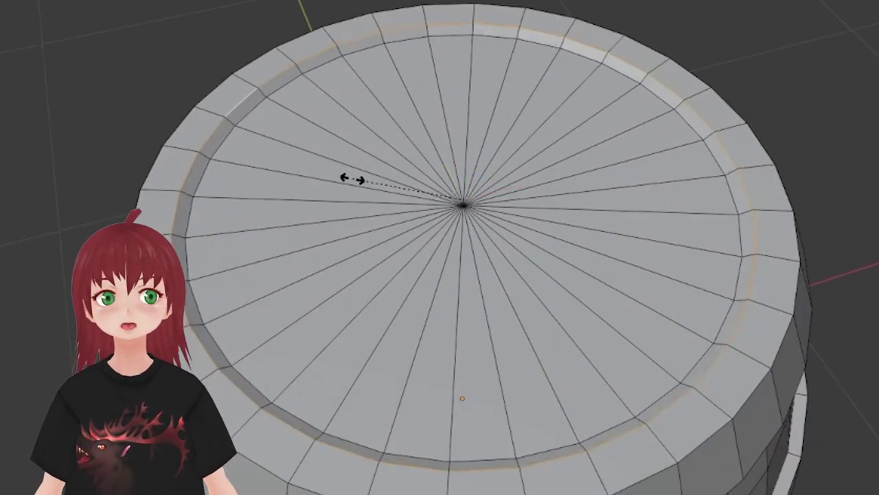
mouse_move(353, 177)
middle_mouse_down()
mouse_move(216, 161)
mouse_move(226, 206)
middle_mouse_up()
key("ctrl+b")
left_click(39, 366)
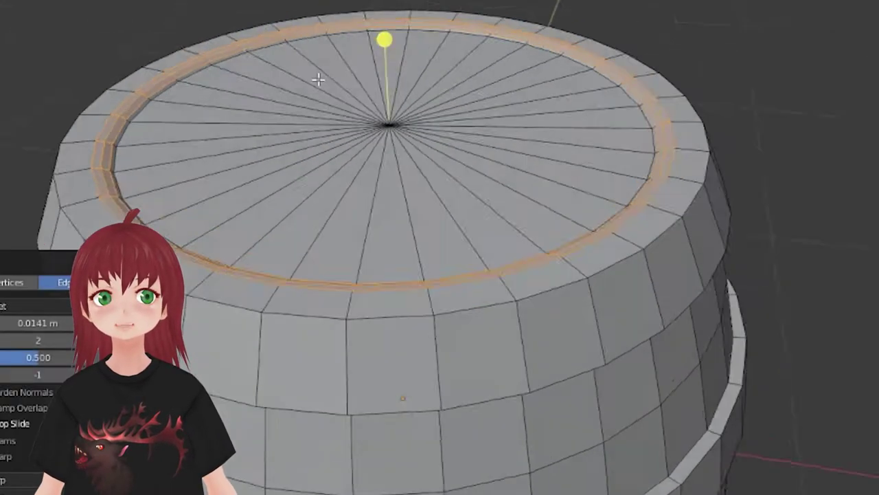
middle_click_drag(318, 78, 355, 145)
key("s")
left_click(306, 125)
middle_click_drag(306, 125, 349, 224)
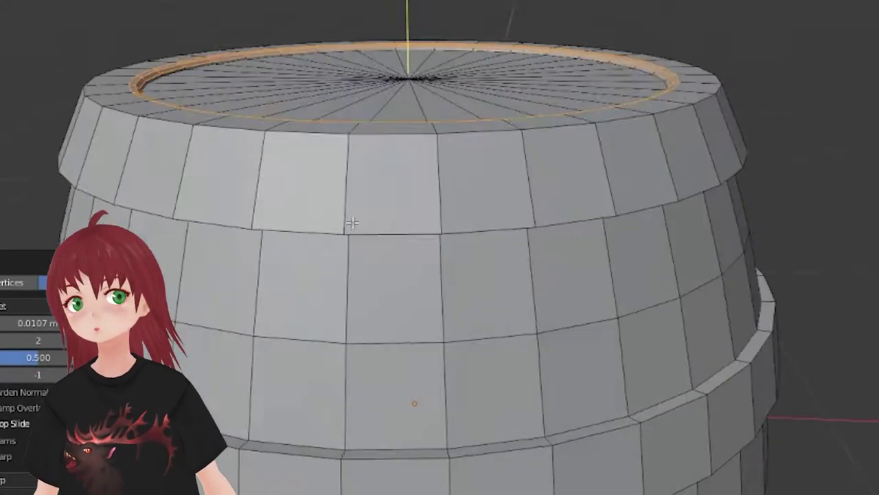
key("ctrl+z")
key("ctrl+b")
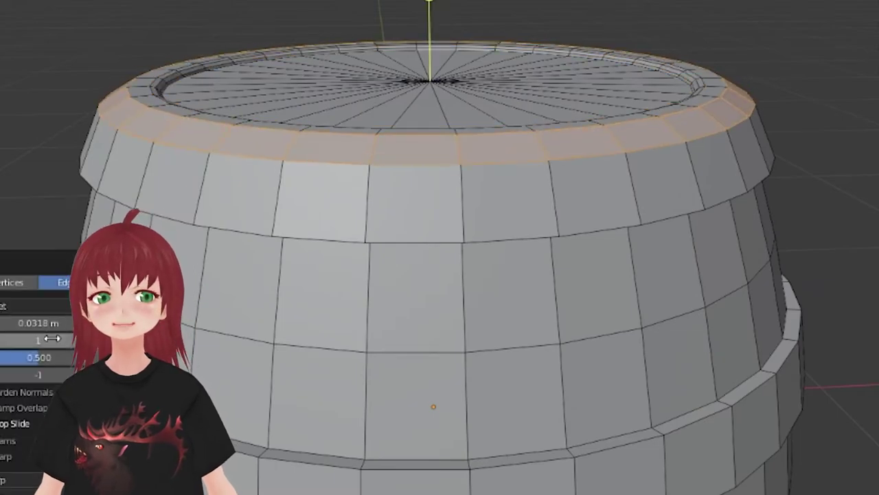
left_click_drag(39, 322, 24, 338)
Step: Raise the groove's top edge loop along the Z axis, undoing a trial bevel
middle_click_drag(361, 222, 307, 95)
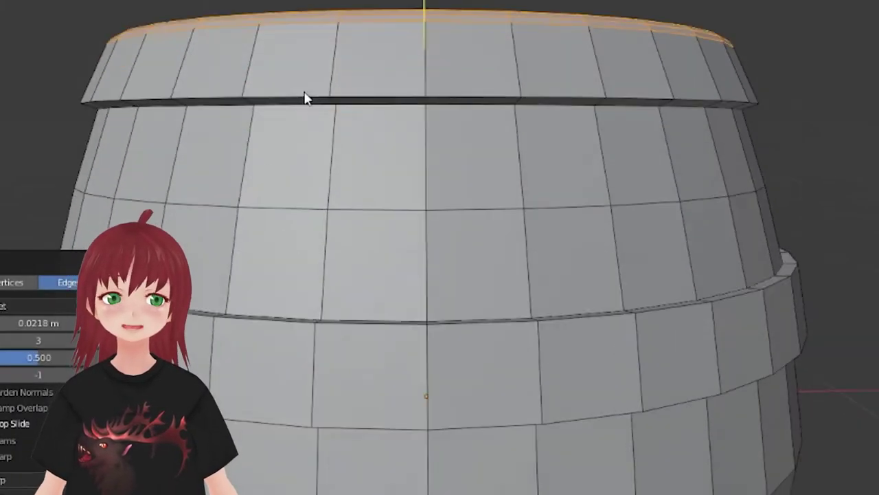
left_click(290, 133, "alt")
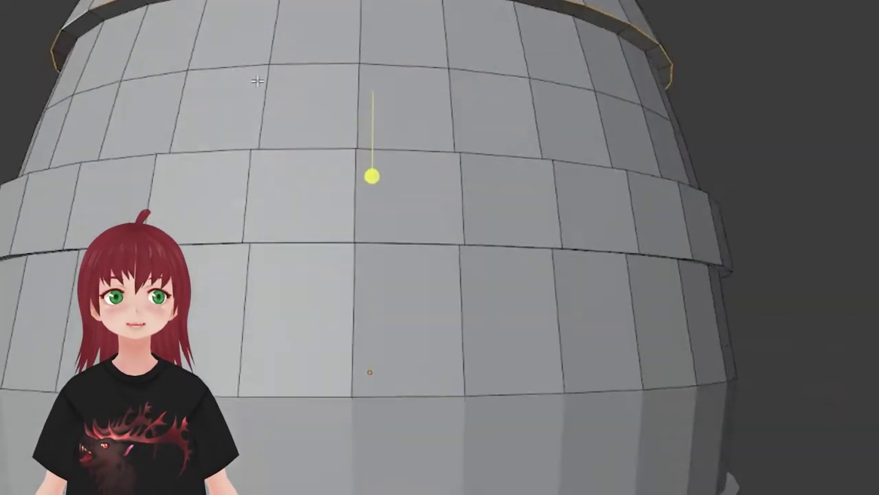
mouse_move(257, 83)
middle_mouse_down()
mouse_move(275, 153)
mouse_move(250, 126)
middle_mouse_up()
key("g")
key("z")
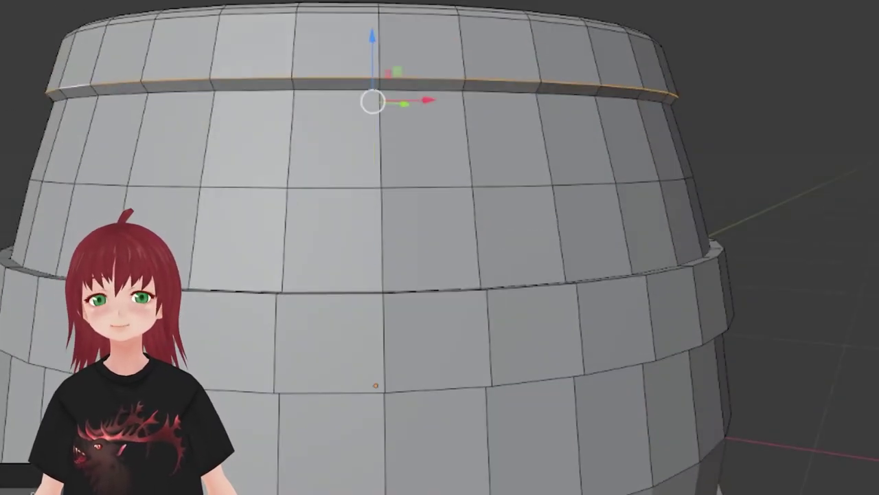
left_click(368, 177)
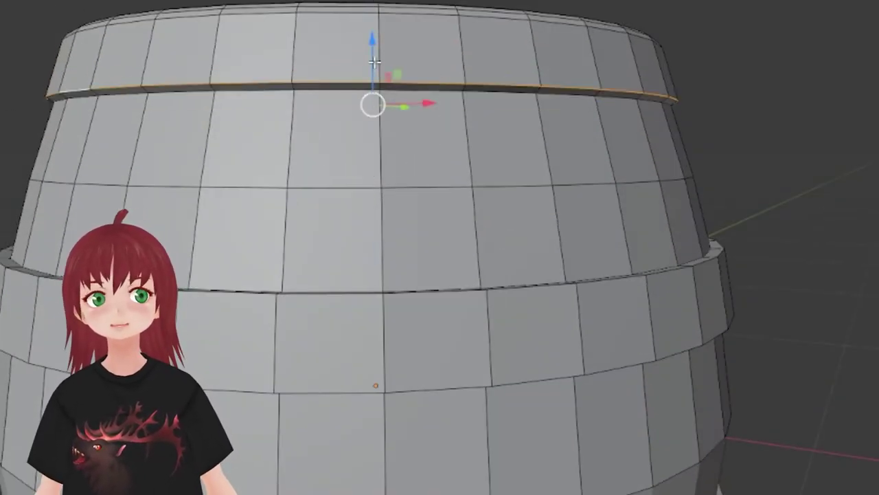
left_click(337, 184)
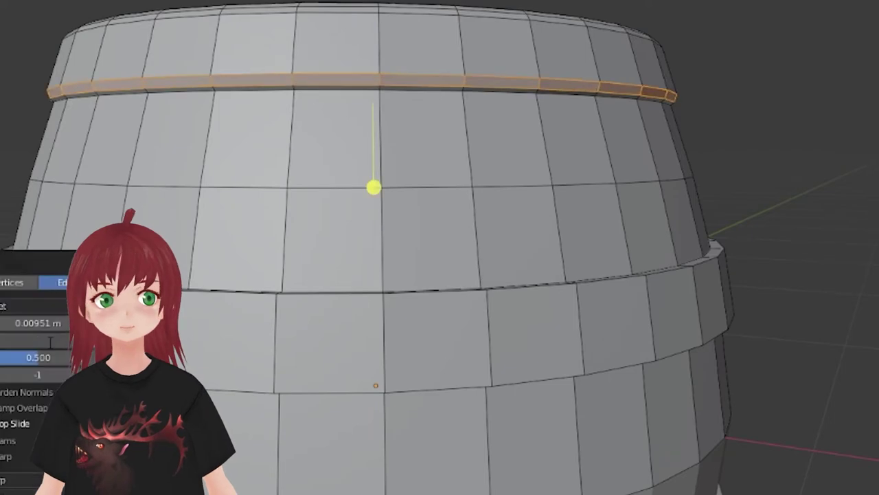
middle_click_drag(337, 184, 176, 215)
key("ctrl+z")
middle_click_drag(86, 127, 180, 103)
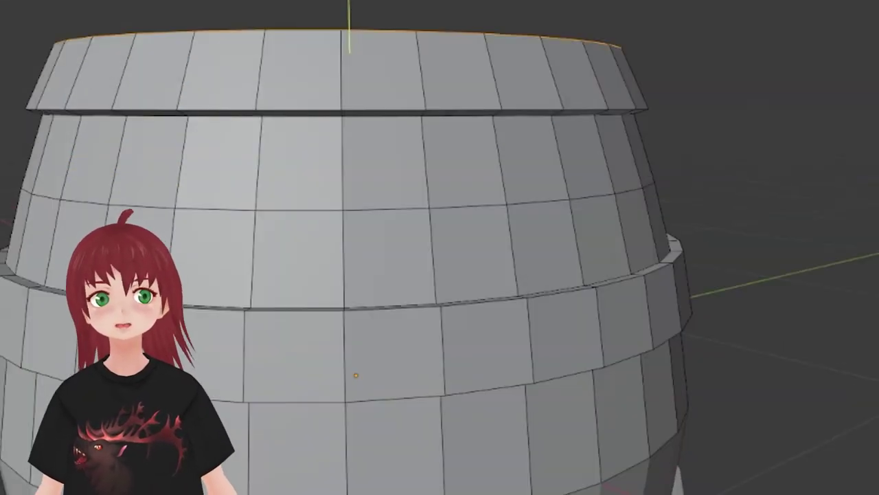
Step: Bevel the edge loop along the lower hoop's top with Ctrl+B
key("s")
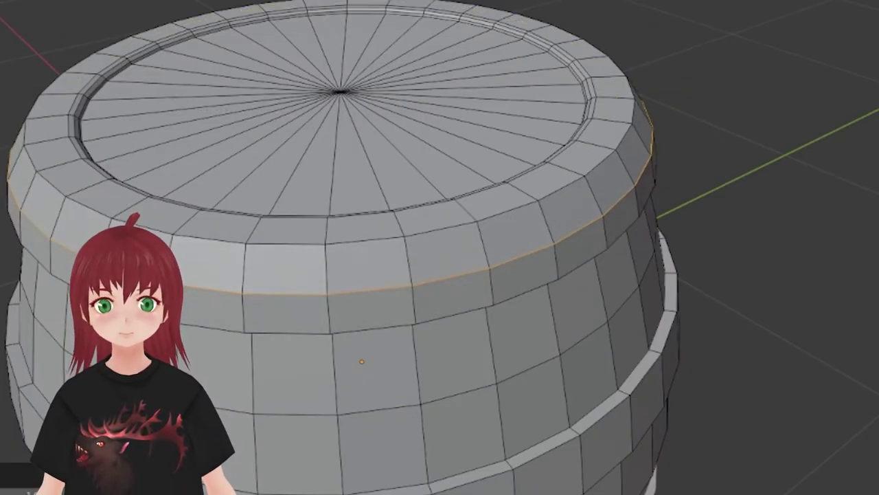
middle_click_drag(76, 206, 50, 64)
left_click(355, 43)
key("s")
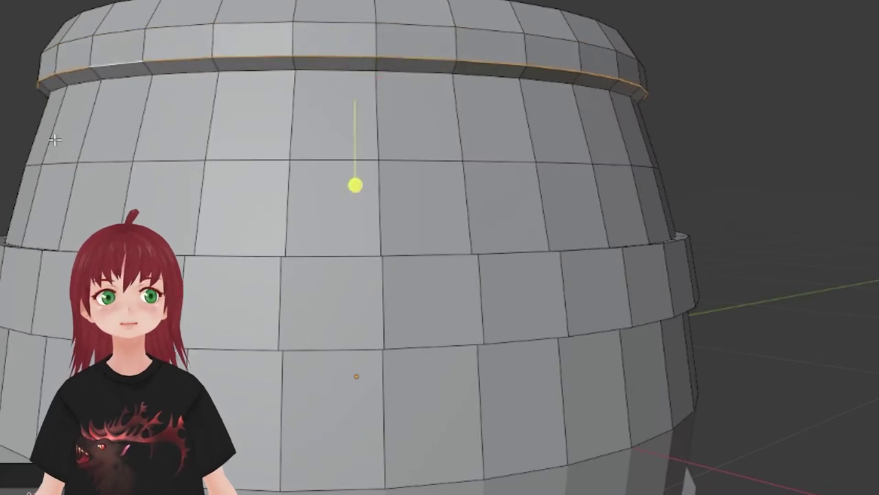
key("ctrl+b")
left_click(351, 204)
double_click(20, 323)
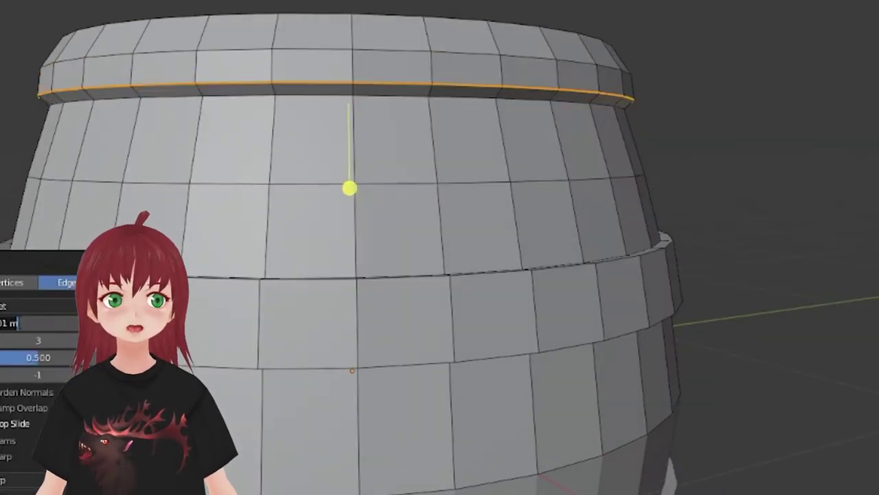
key("Return")
Step: Narrow the bevel to a 0.00193 m width with 2 segments and inspect the rim
mouse_move(310, 127)
middle_mouse_down()
mouse_move(295, 55)
mouse_move(295, 208)
mouse_move(295, 185)
mouse_move(320, 139)
middle_mouse_up()
double_click(64, 323)
double_click(51, 325)
scroll(693, 87, "down", 3)
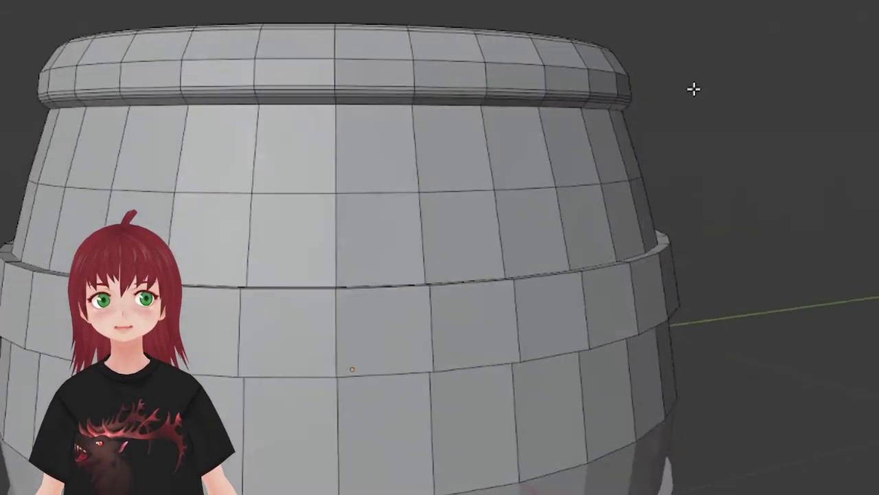
middle_click_drag(693, 86, 650, 121)
scroll(301, 3, "up", 5)
left_click(338, 185)
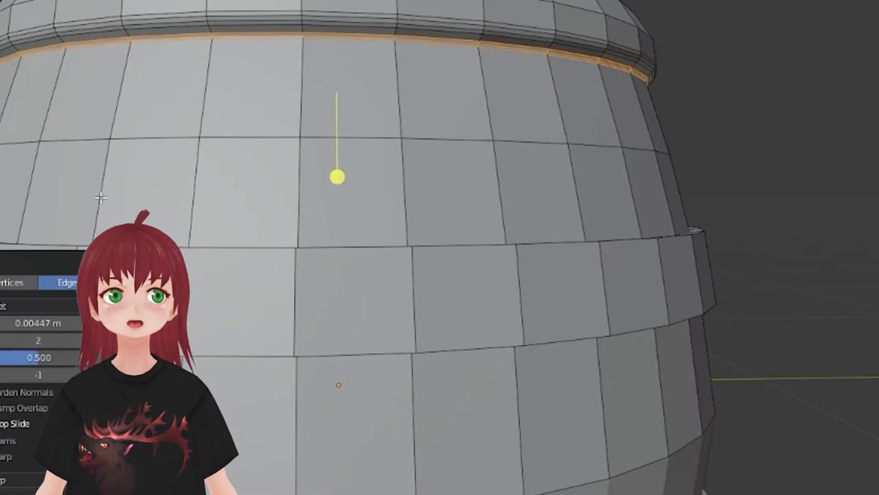
scroll(337, 176, "up", 2)
key("Return")
mouse_move(275, 133)
middle_mouse_down()
mouse_move(288, 167)
mouse_move(270, 184)
middle_mouse_up()
key("Return")
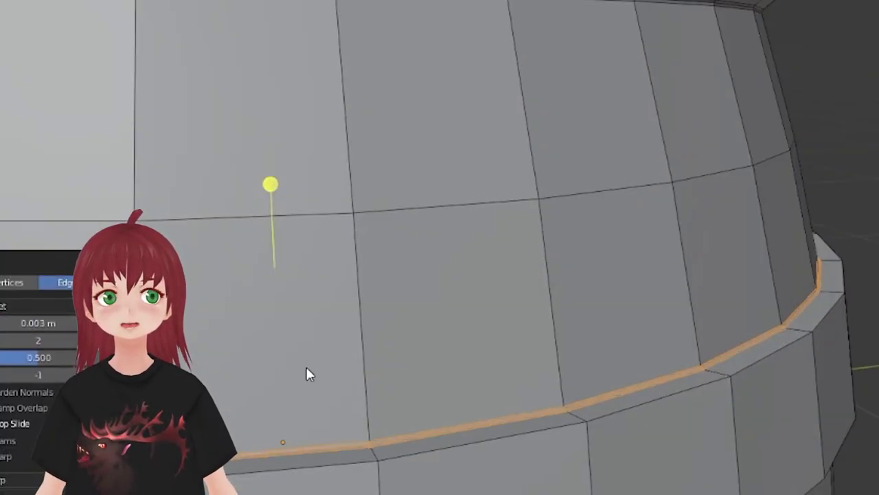
middle_click_drag(307, 374, 389, 212)
middle_click_drag(496, 263, 473, 208, "ctrl")
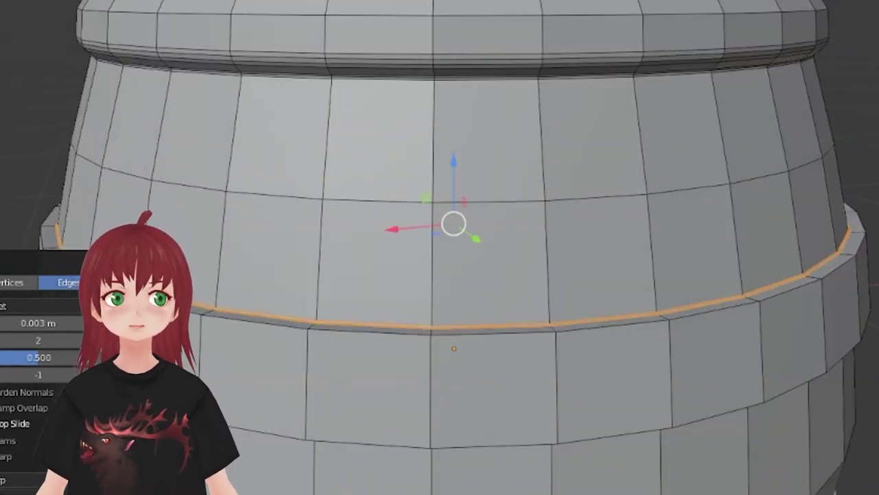
mouse_move(453, 289)
middle_mouse_down()
mouse_move(612, 245)
mouse_move(595, 186)
mouse_move(450, 241)
middle_mouse_up()
scroll(383, 238, "up", 2)
middle_click_drag(382, 238, 388, 310)
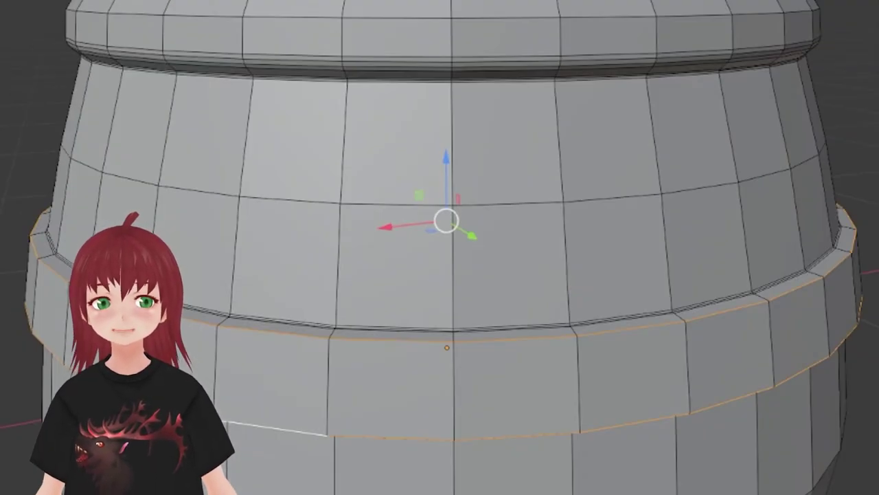
Step: Bevel the upper hoop's edge loop into a 0.01 m wide band
key("ctrl+b")
left_click(408, 155)
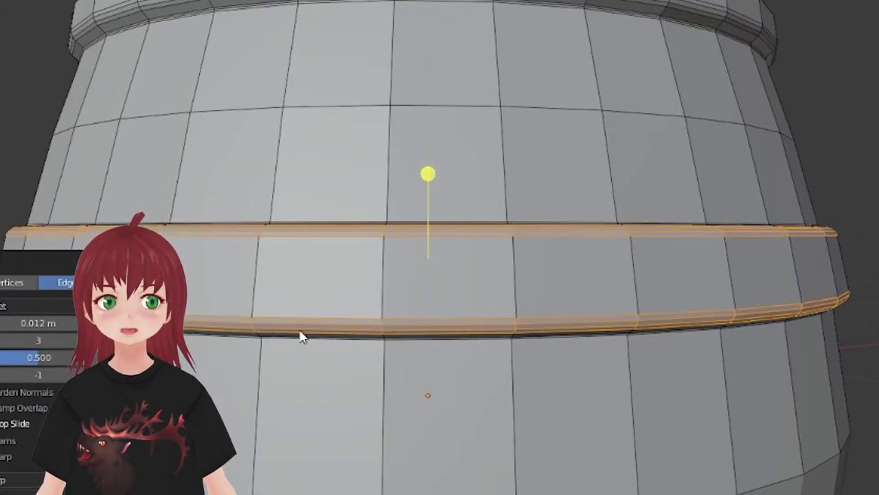
scroll(461, 334, "down", 3)
double_click(38, 322)
type("0.01")
key("Return")
scroll(661, 218, "up", 3)
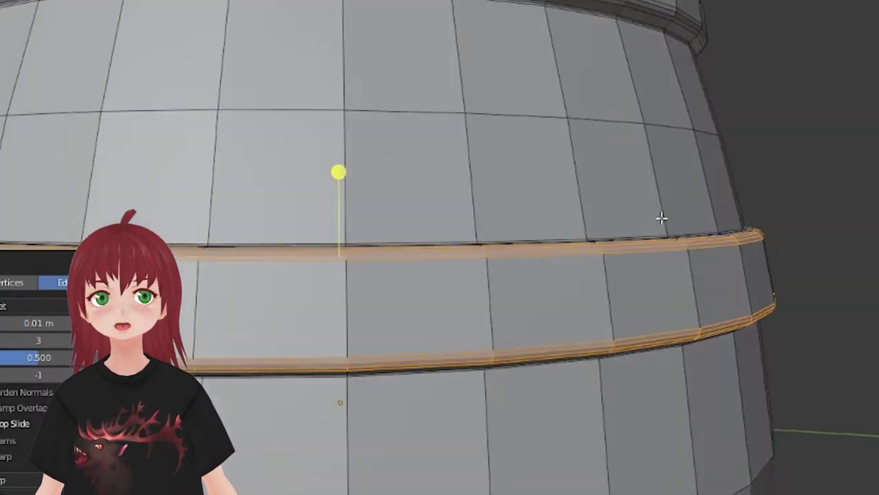
scroll(661, 218, "down", 3)
Step: Add a supporting loop cut beside the bevelled hoop band
middle_click_drag(469, 98, 350, 147)
key("alt+a")
scroll(521, 387, "down", 2)
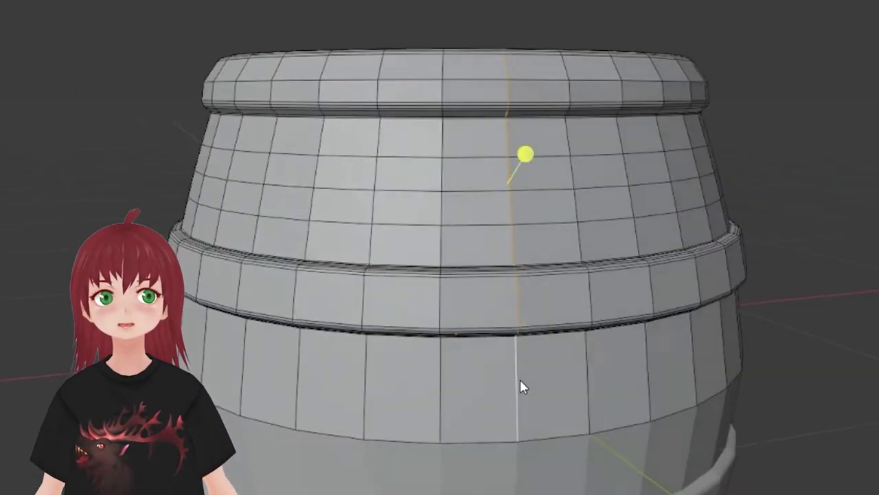
key("ctrl+r")
left_click(481, 318)
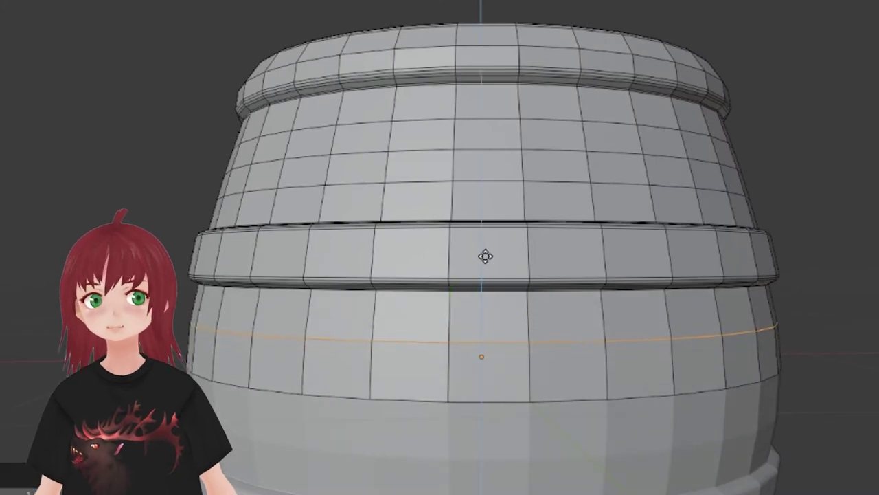
left_click(485, 256)
Step: Apply Shade Smooth to the barrel and go back into Edit Mode
key("Tab")
scroll(691, 147, "down", 3)
right_click(586, 180)
left_click(587, 182)
mouse_move(588, 182)
middle_mouse_down()
mouse_move(520, 292)
mouse_move(246, 102)
middle_mouse_up()
key("Tab")
scroll(439, 247, "up", 3)
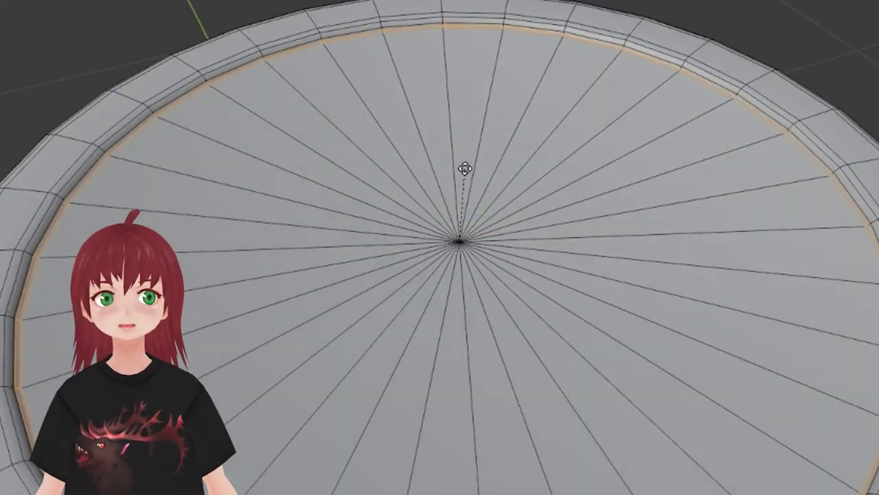
Step: In vertex mode, grow the selection from the top centre to the whole top disc
key("Tab")
scroll(394, 77, "down", 3)
mouse_move(440, 248)
middle_mouse_down()
mouse_move(395, 77)
mouse_move(457, 232)
mouse_move(467, 202)
middle_mouse_up()
key("Tab")
scroll(457, 232, "up", 3)
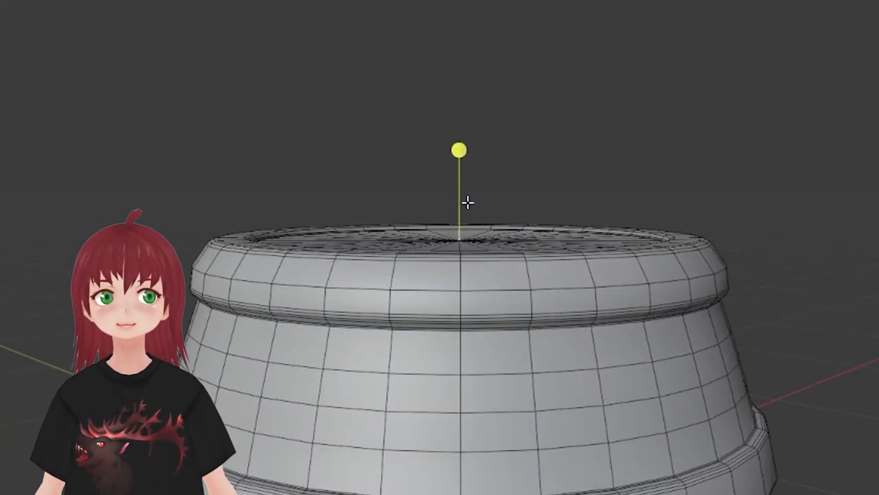
key("1")
mouse_move(460, 146)
middle_mouse_down()
mouse_move(455, 237)
mouse_move(473, 248)
mouse_move(461, 257)
middle_mouse_up()
key("ctrl+KP_Add")
Step: Inset the top disc into a lid panel, adjust its height, and bevel the surrounding ring
scroll(460, 240, "down", 3)
scroll(362, 240, "up", 2)
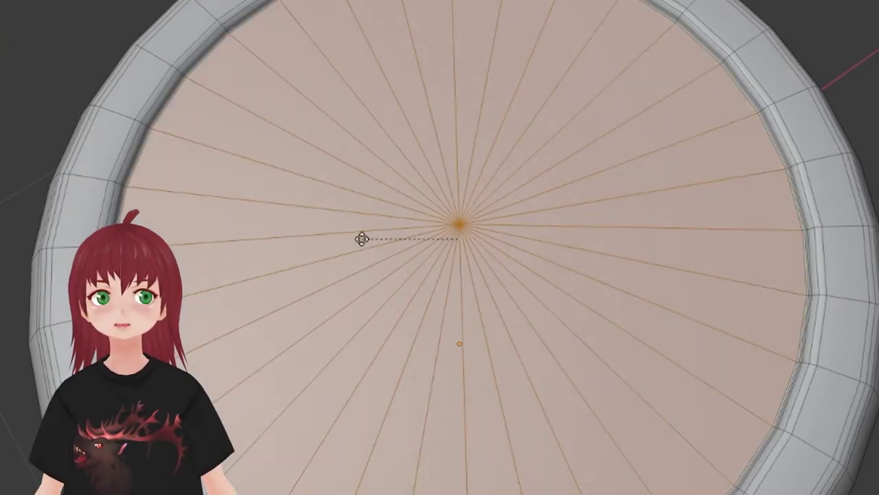
middle_click_drag(361, 239, 461, 200)
left_click(475, 244)
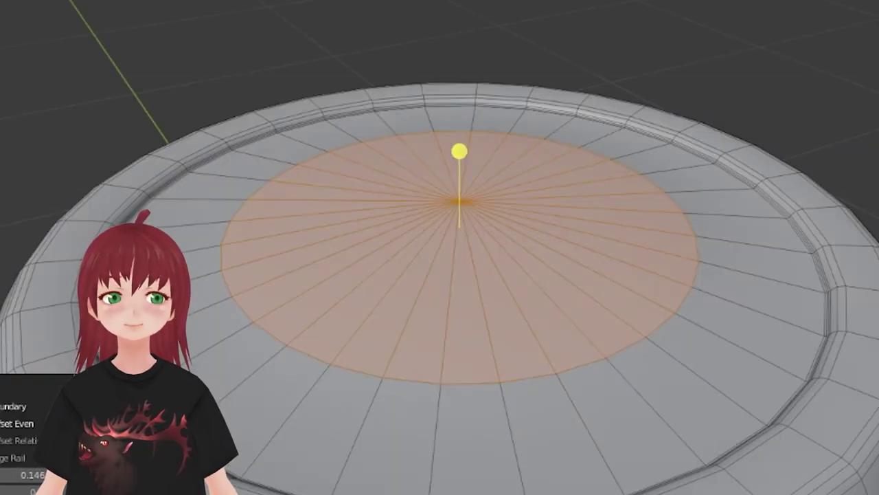
middle_click_drag(475, 245, 320, 245)
left_click_drag(467, 173, 461, 165)
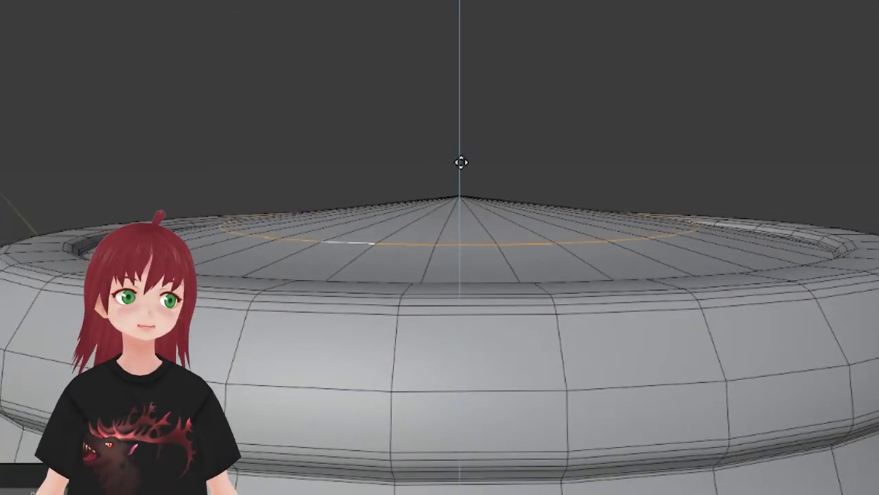
key("alt+a")
key("e")
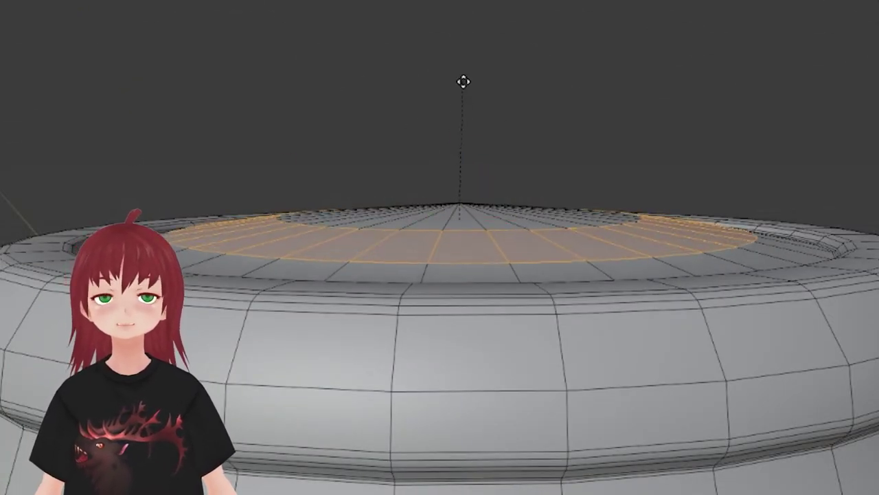
left_click(461, 130)
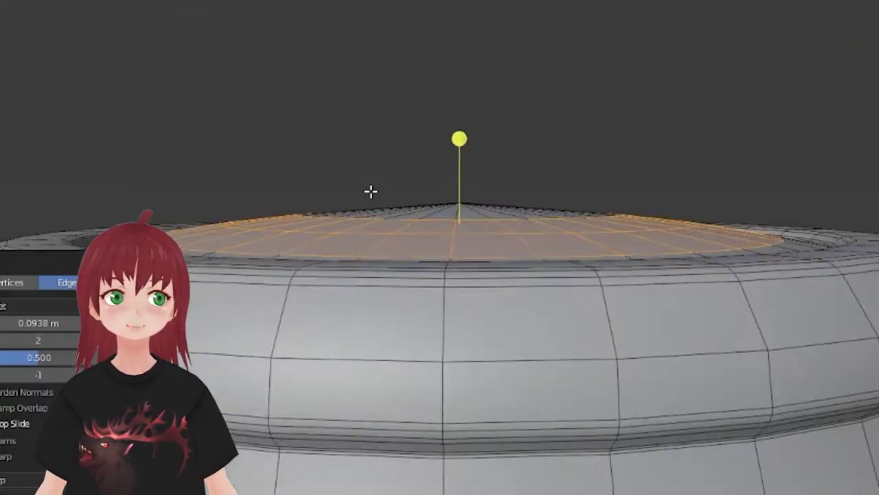
middle_click_drag(461, 163, 460, 138)
scroll(461, 137, "down", 5)
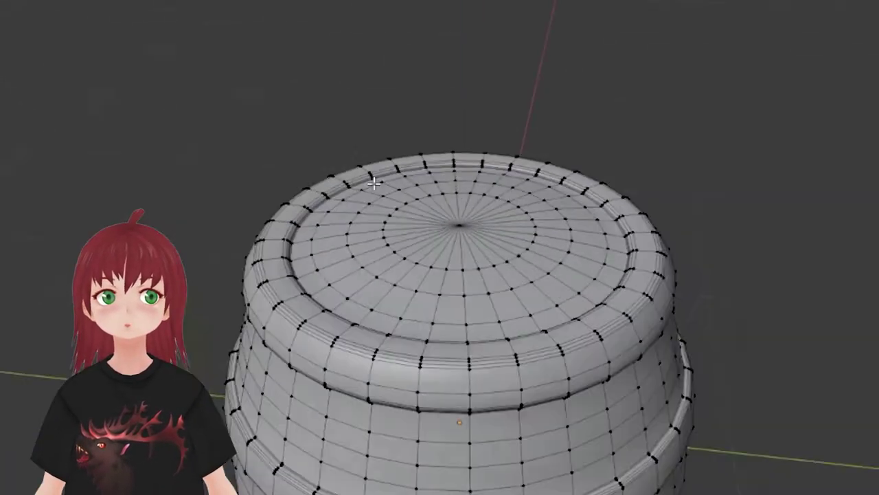
key("Tab")
scroll(783, 148, "up", 3)
mouse_move(783, 147)
middle_mouse_down()
mouse_move(535, 309)
mouse_move(567, 355)
middle_mouse_up()
key("Tab")
middle_click_drag(217, 61, 218, 206)
key("Tab")
scroll(459, 318, "up", 2)
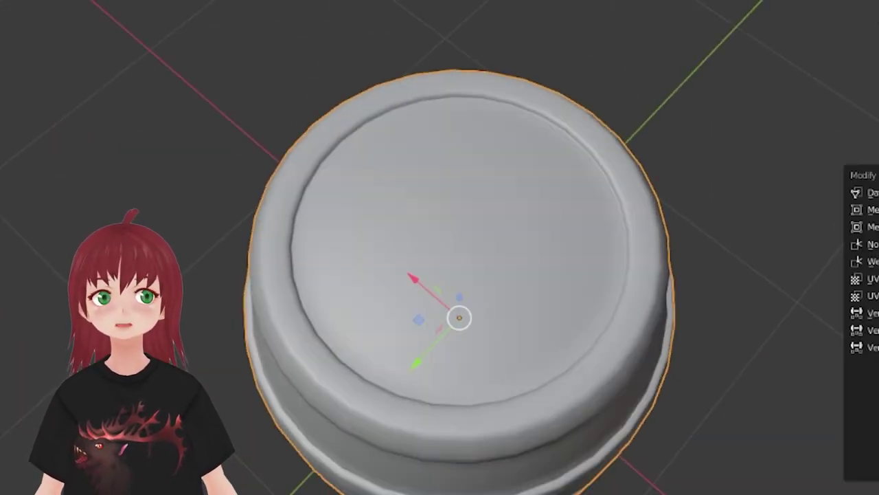
middle_click_drag(728, 384, 777, 279)
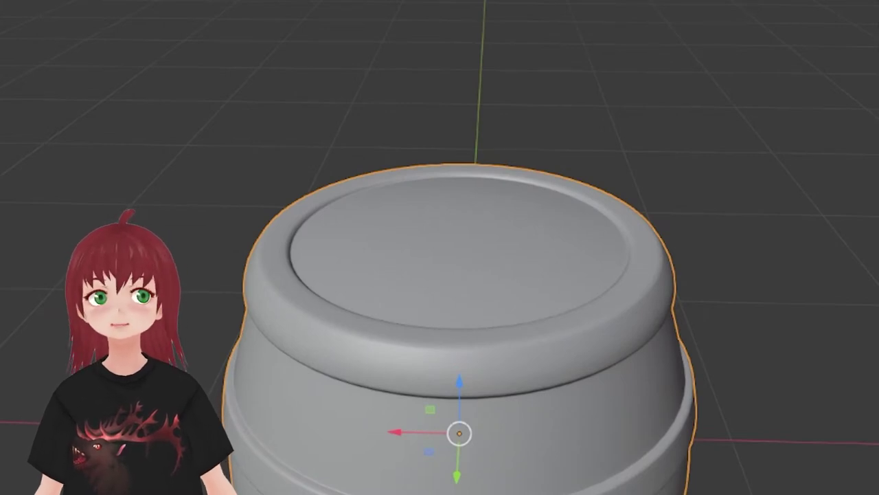
mouse_move(620, 146)
middle_mouse_down()
mouse_move(563, 107)
mouse_move(265, 432)
mouse_move(395, 487)
middle_mouse_up()
key("Tab")
scroll(269, 429, "up", 2)
scroll(276, 430, "down", 3)
scroll(395, 486, "up", 3)
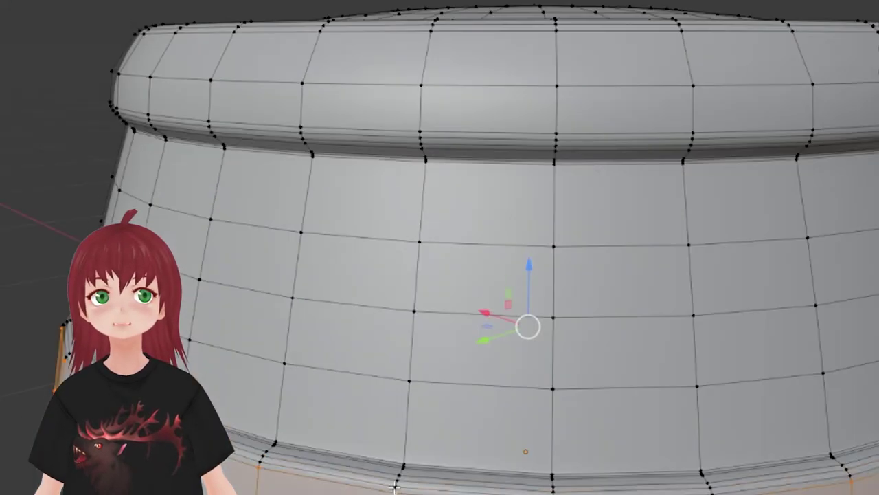
middle_click_drag(267, 453, 275, 467)
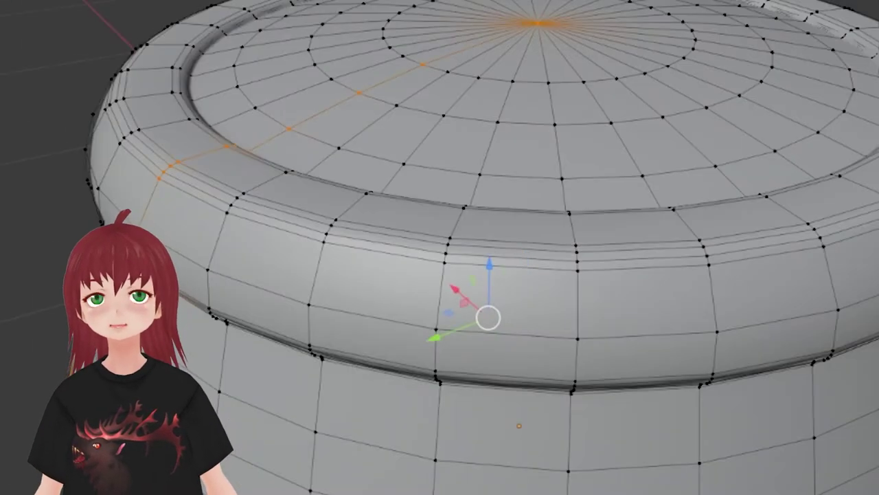
scroll(279, 473, "up", 2)
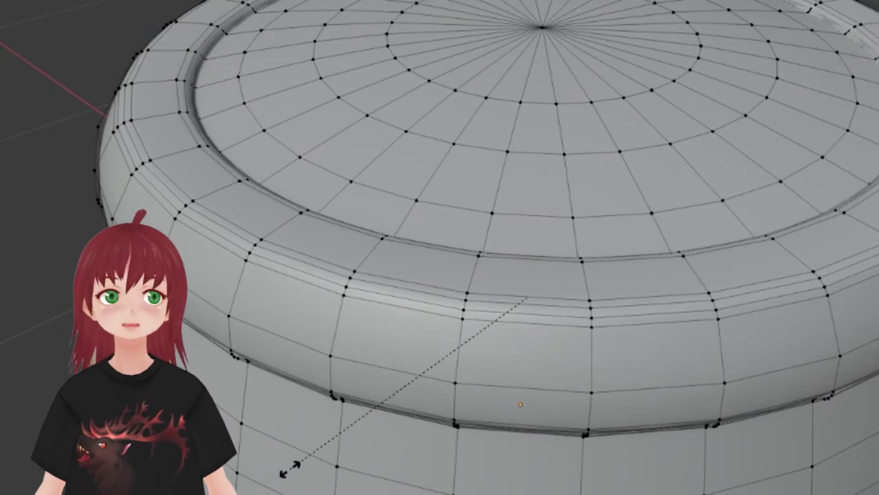
middle_click_drag(288, 468, 343, 358)
Step: Select the rim edge loop and an adjacent loop to check them
scroll(344, 357, "up", 1)
left_click(648, 74, "alt")
left_click(559, 78, "alt+shift")
scroll(571, 73, "down", 3)
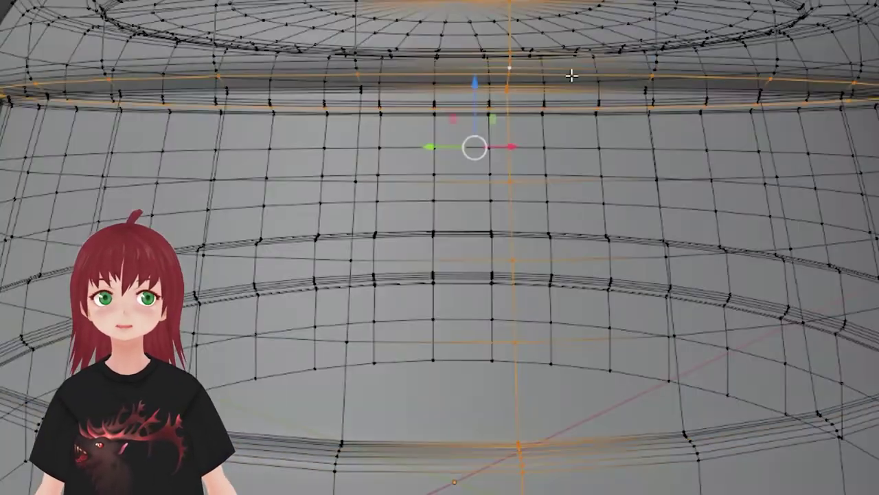
scroll(630, 76, "up", 3)
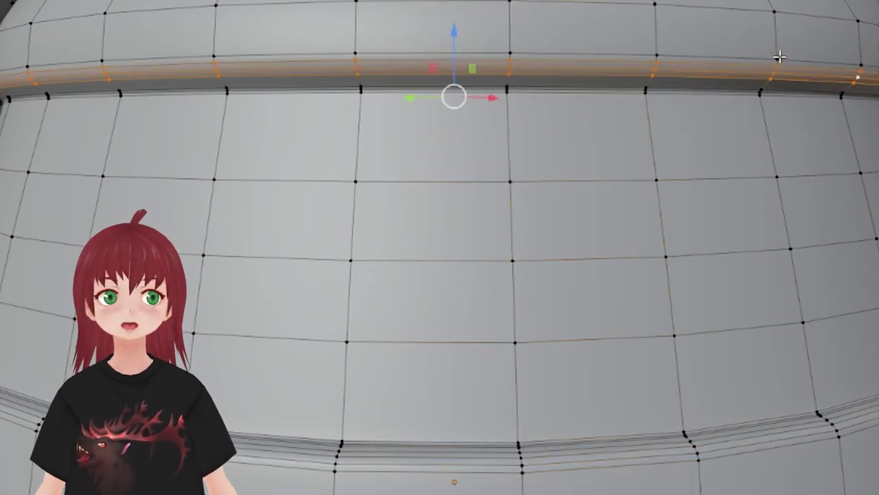
scroll(440, 248, "down", 2)
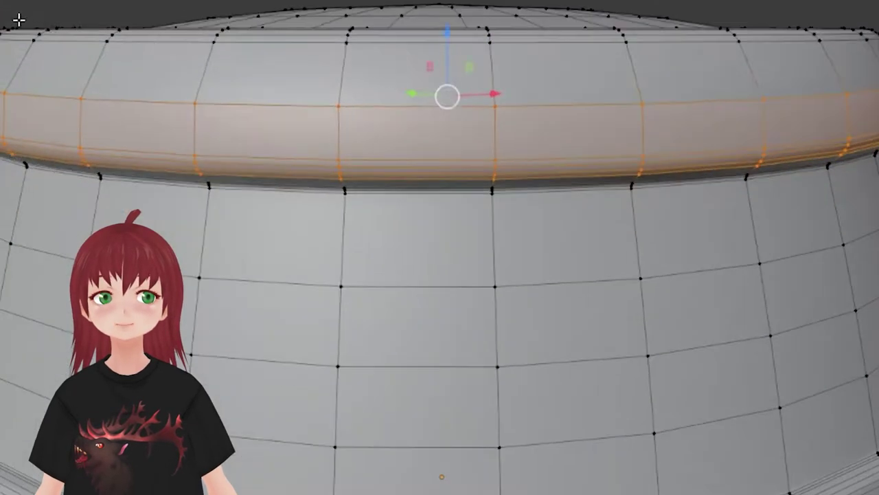
Step: Return to Object Mode to view the smooth-shaded barrel with its hoops
key("Tab")
scroll(423, 345, "down", 3)
scroll(423, 345, "up", 2)
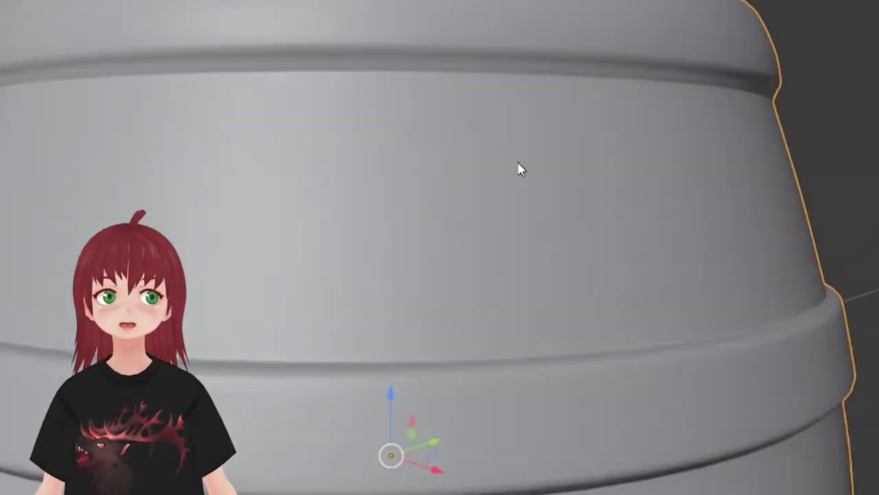
key("Tab")
scroll(518, 169, "up", 2)
key("Tab")
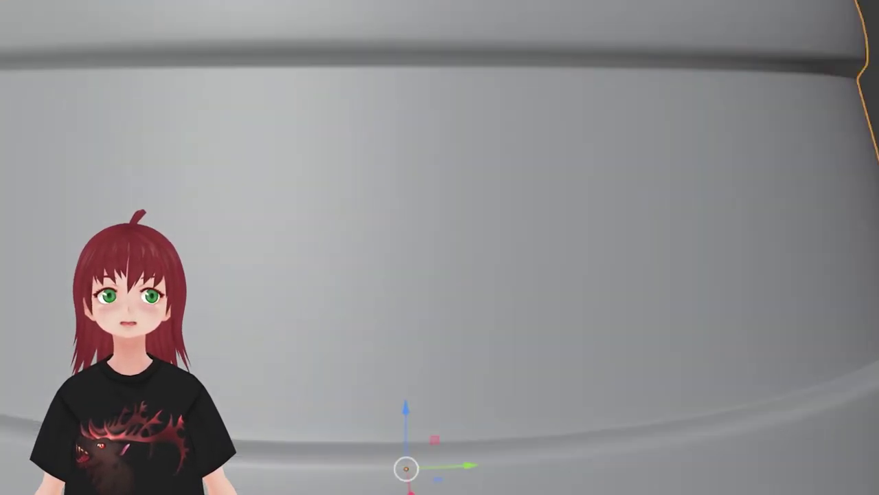
scroll(712, 284, "down", 4)
scroll(712, 284, "up", 1)
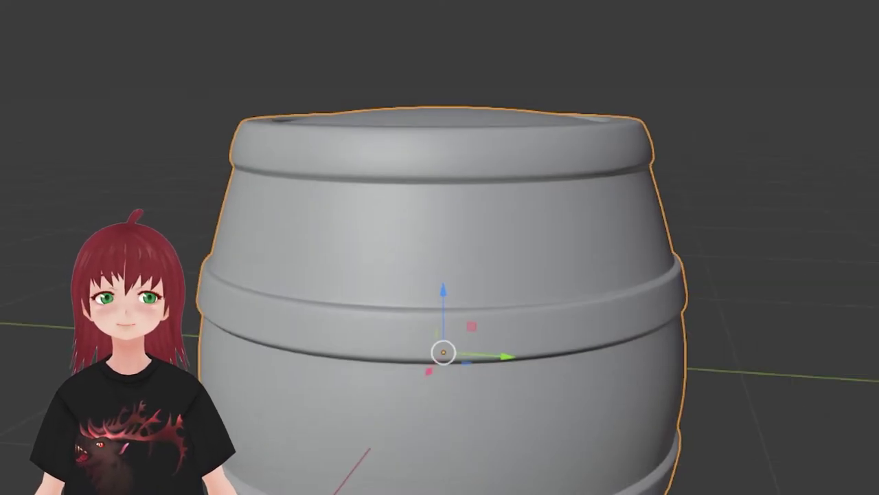
middle_click_drag(481, 310, 385, 309)
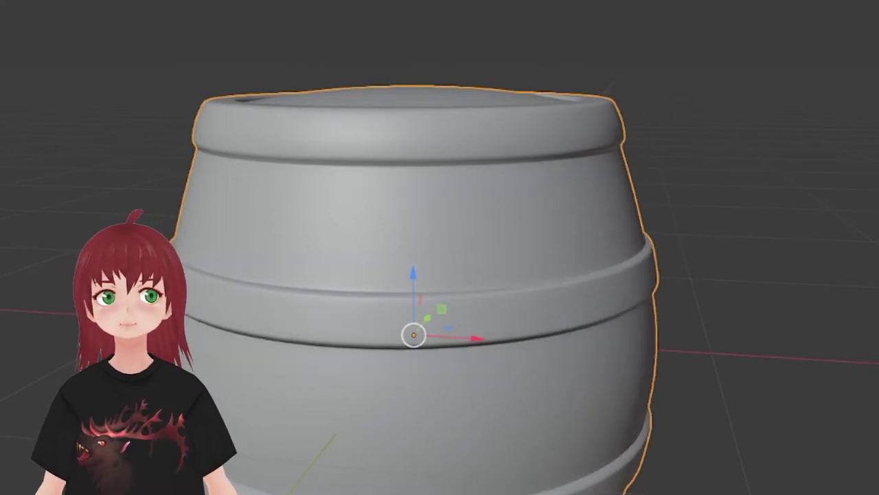
key("a")
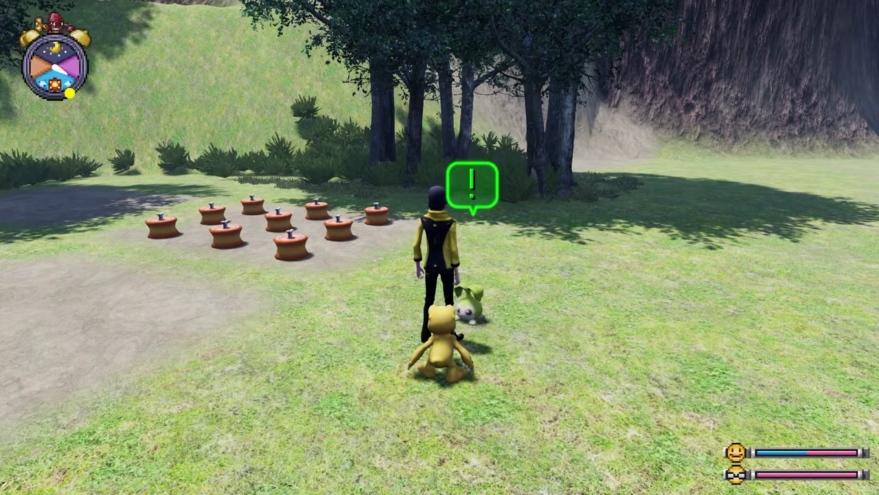
Step: Run past the blue fences to the target board and begin a Normal tree-striking training
key("w")
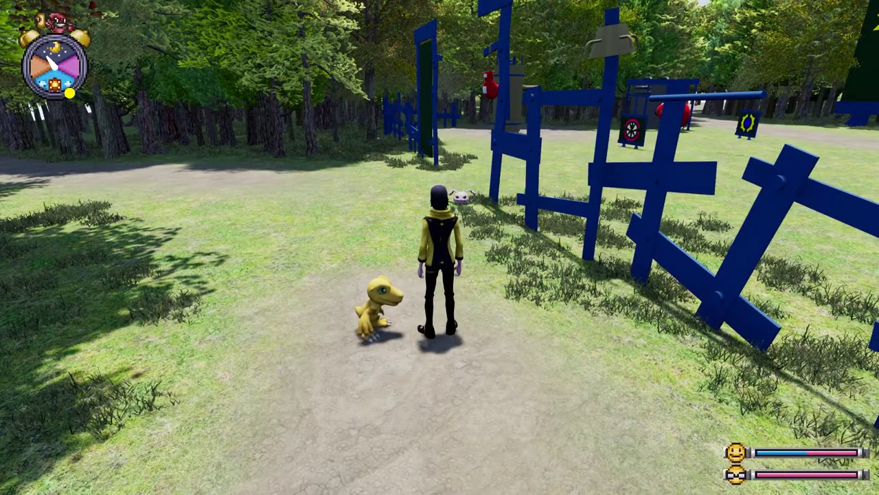
key("w")
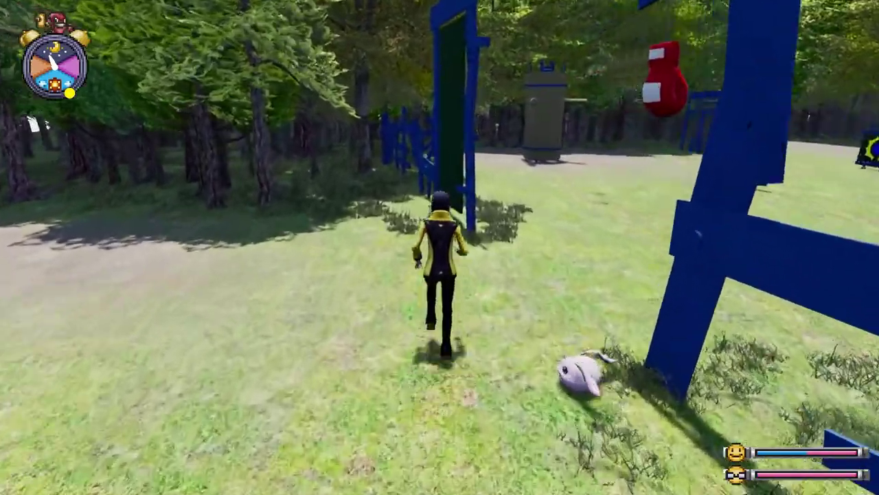
key("w")
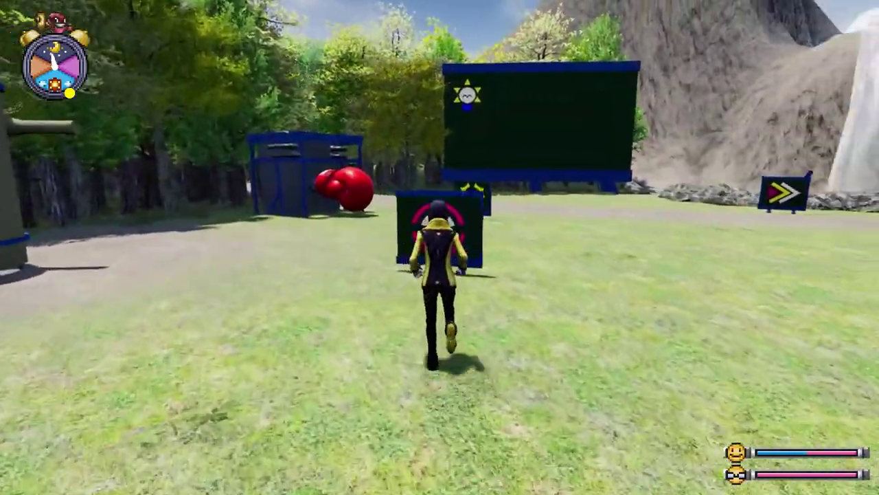
key("e")
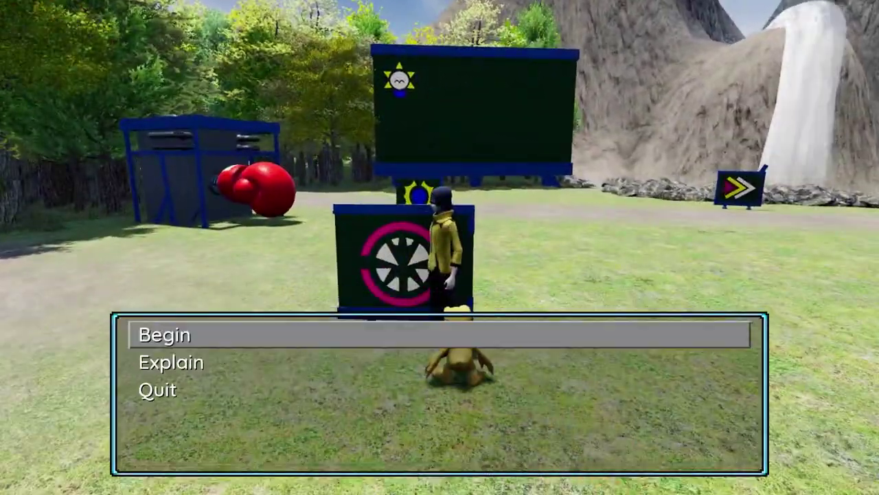
key("Return")
key("Return")
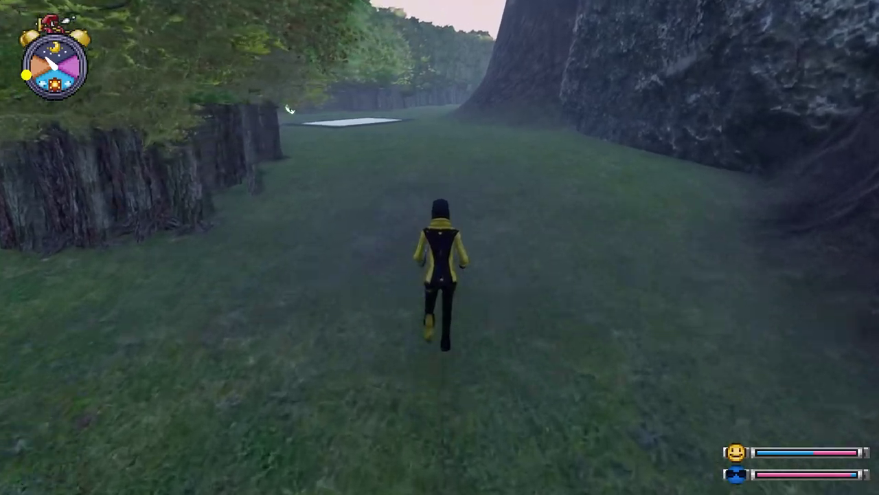
Step: Run past the pool and down the forest lane to reach Dragon Eye Lake
key("w")
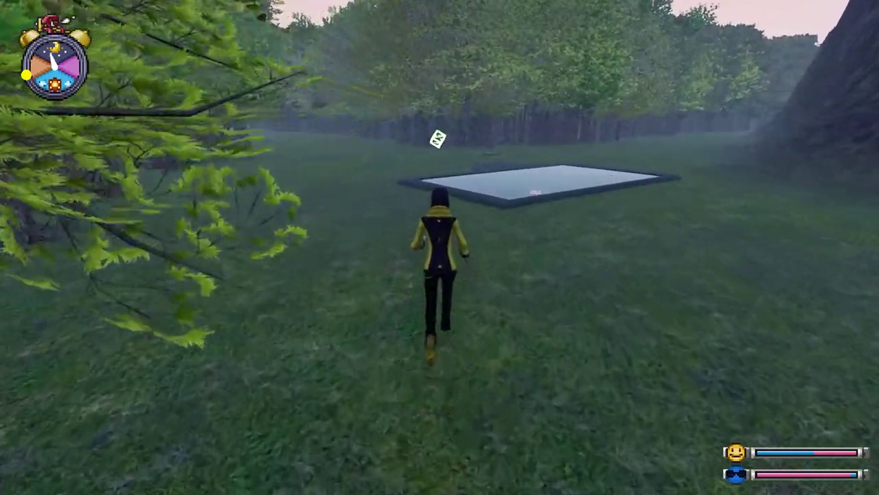
key("a")
key("w")
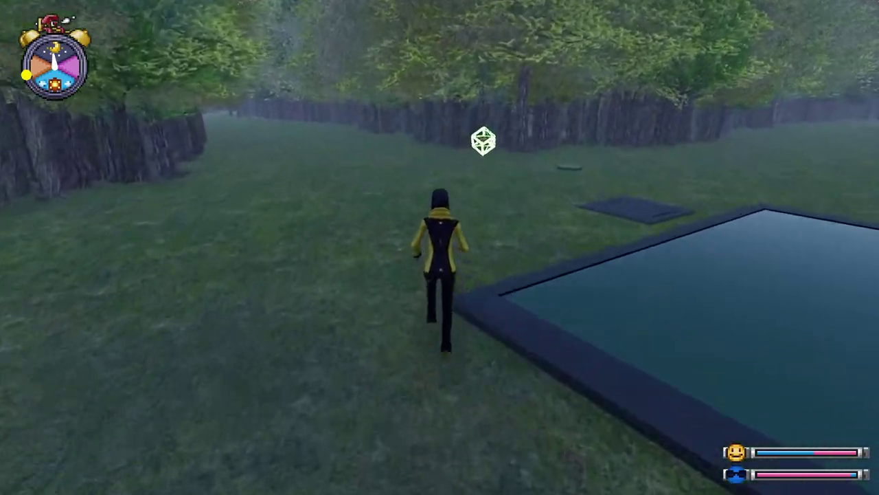
key("w")
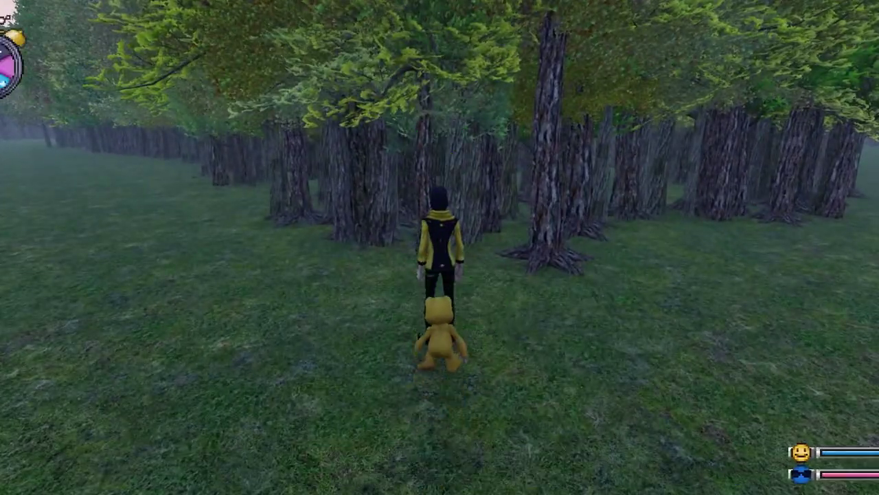
key("a")
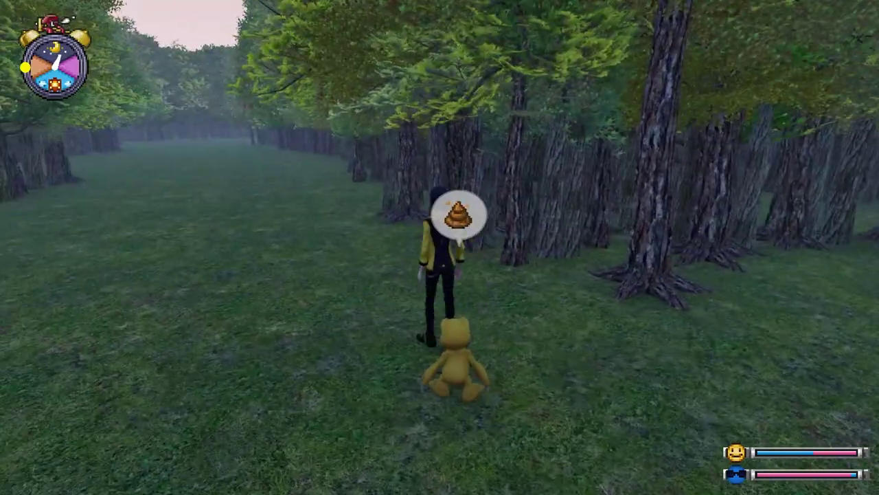
key("w")
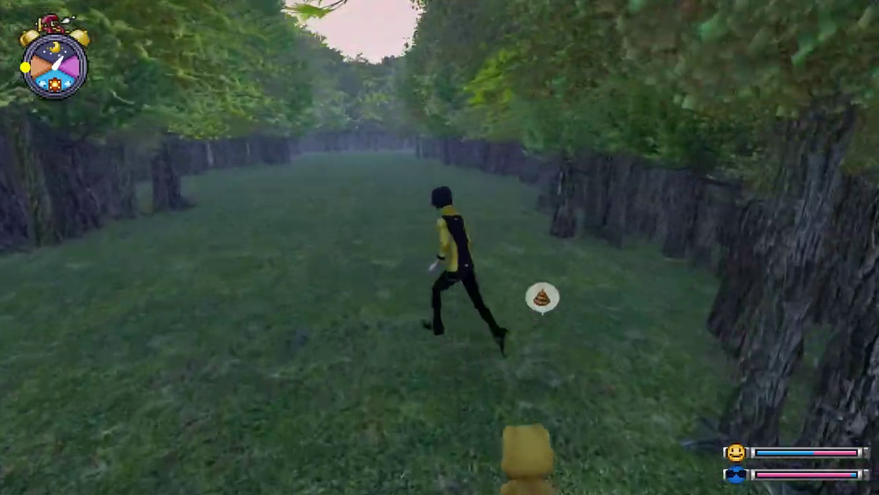
key("w")
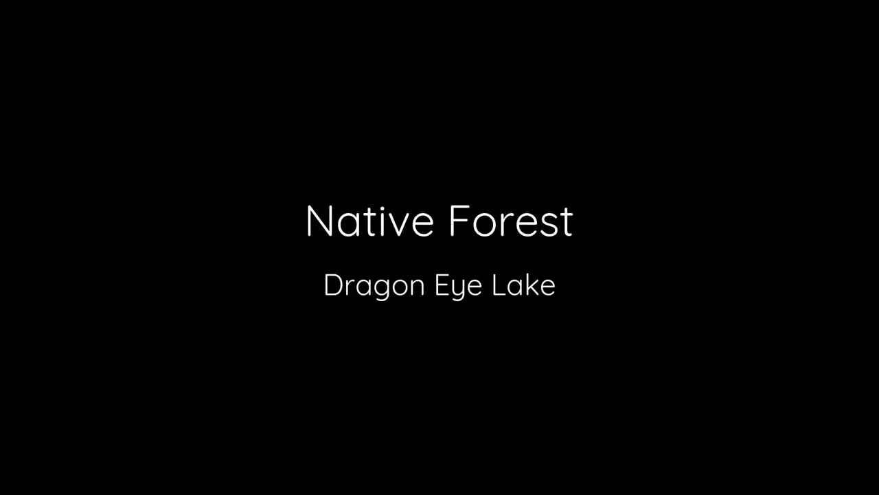
Step: Run along the lakeshore to the water's edge and start talking with Seadramon
key("w")
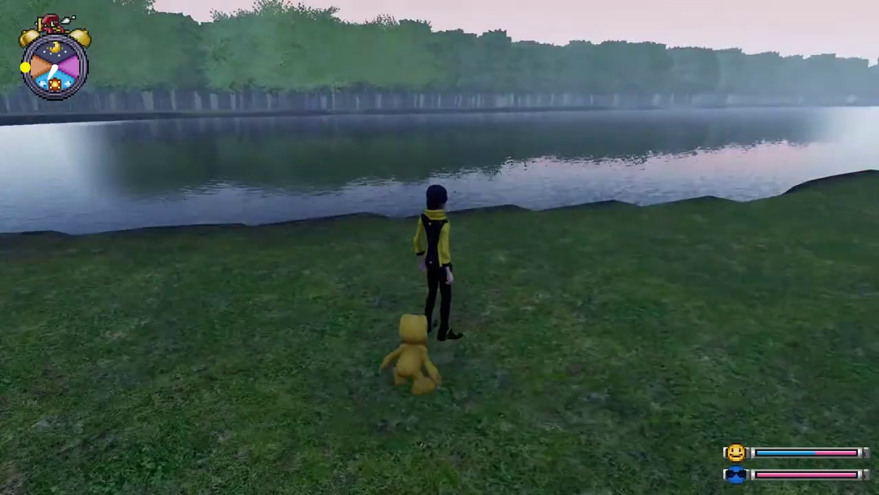
key("d")
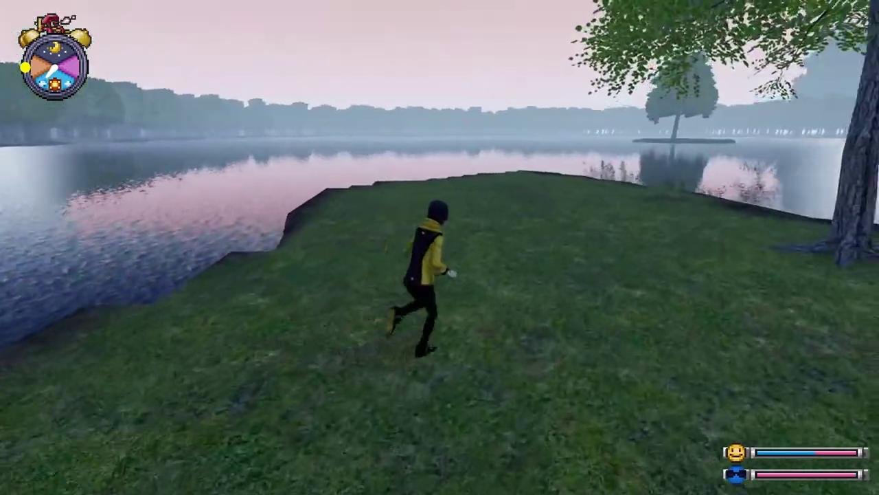
key("w")
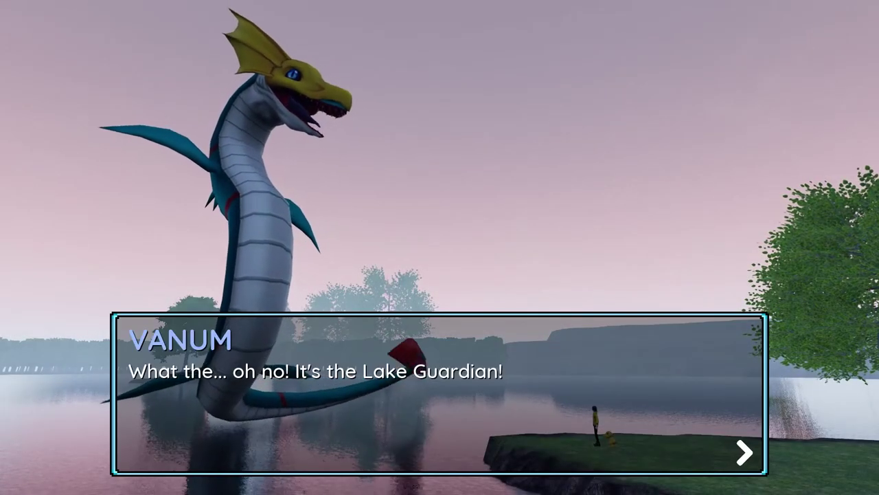
key("Return")
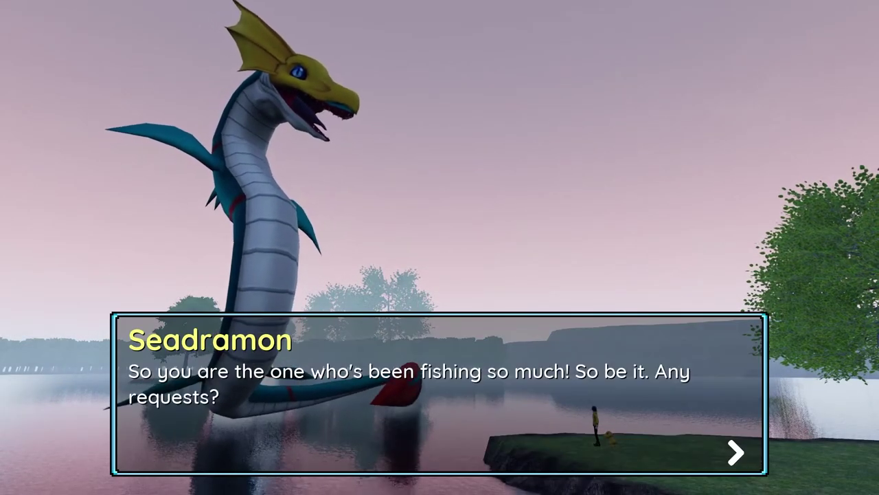
key("Return")
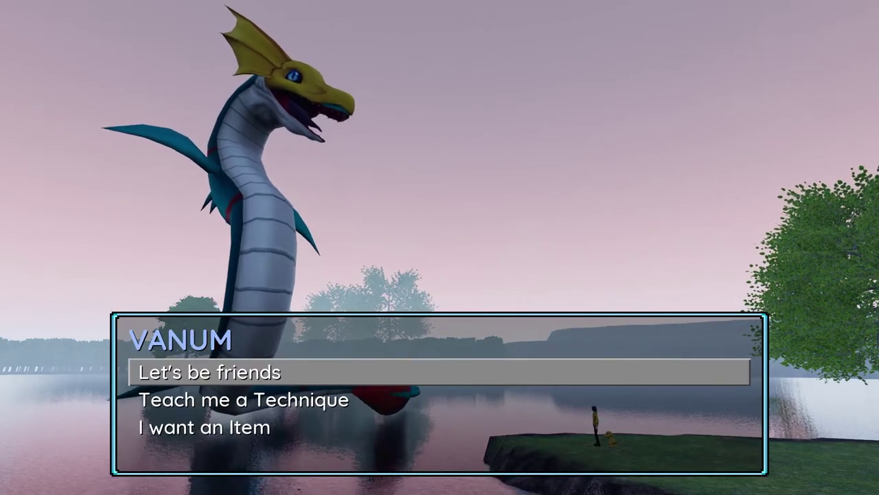
Step: Choose the item request and accept the Water Bottle from Seadramon
key("Down")
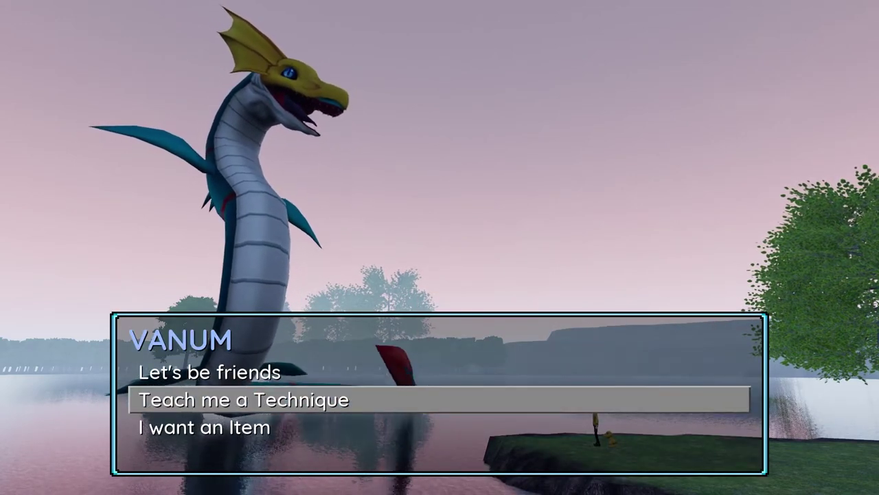
key("Down")
key("Return")
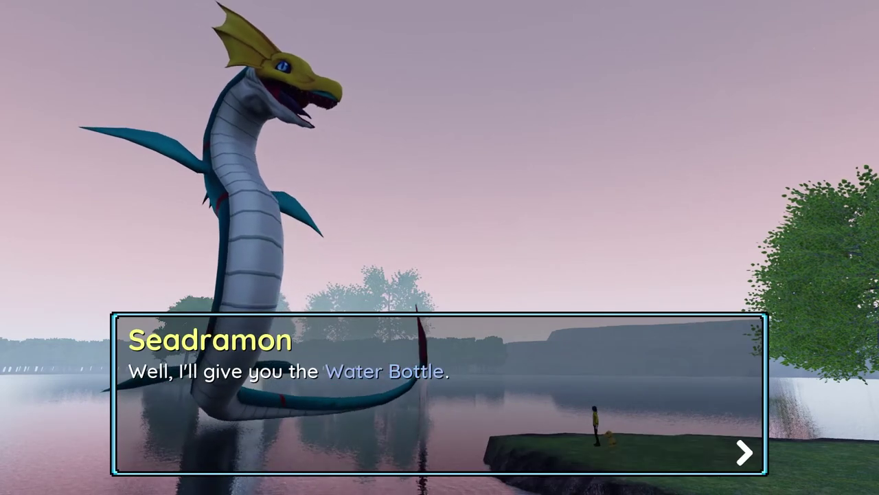
key("Return")
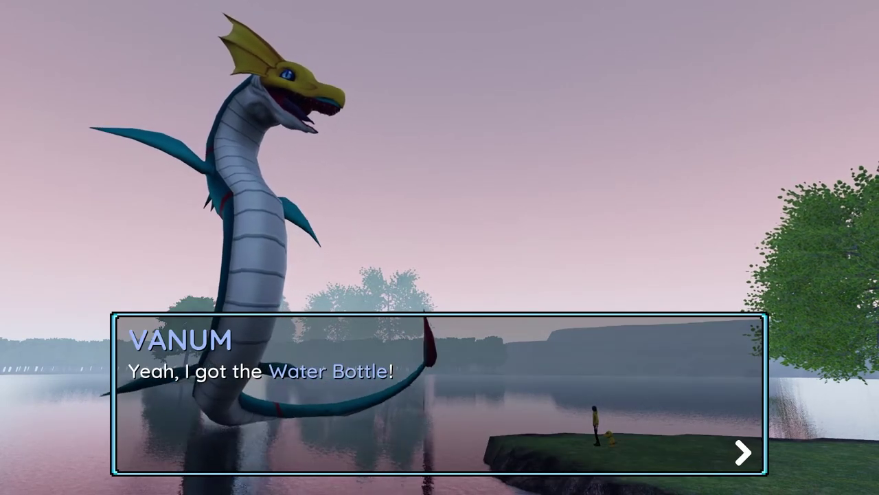
key("Return")
key("Return")
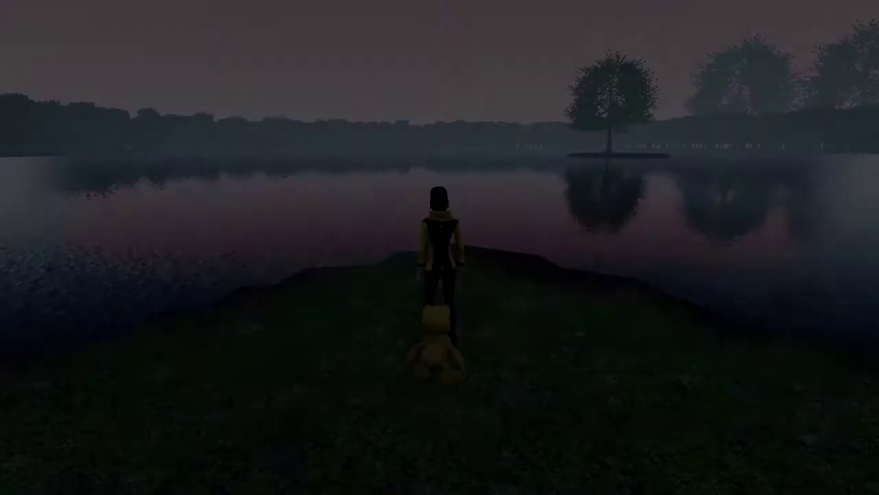
Step: View the Water Bottle's description in the Item inventory, then close the menu
key("a")
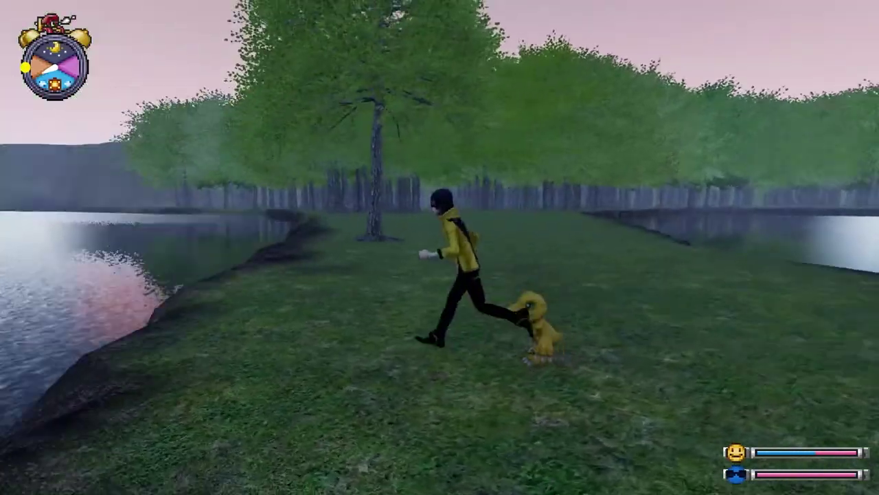
key("w")
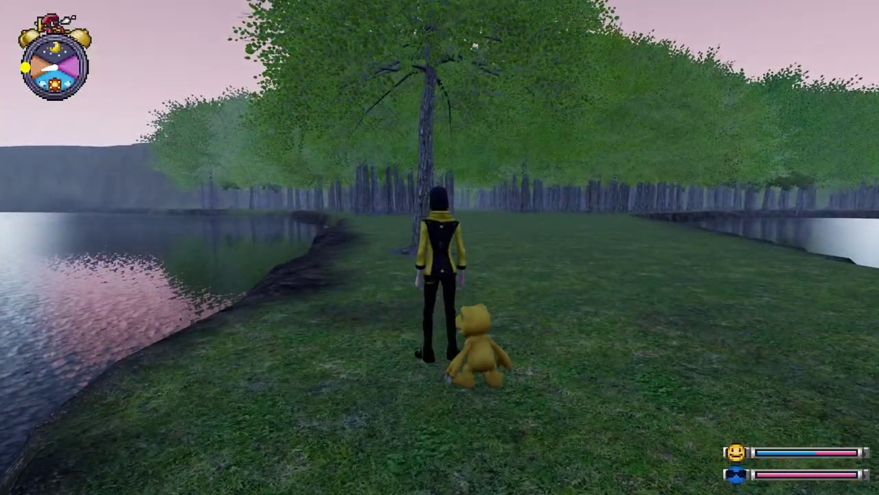
key("Escape")
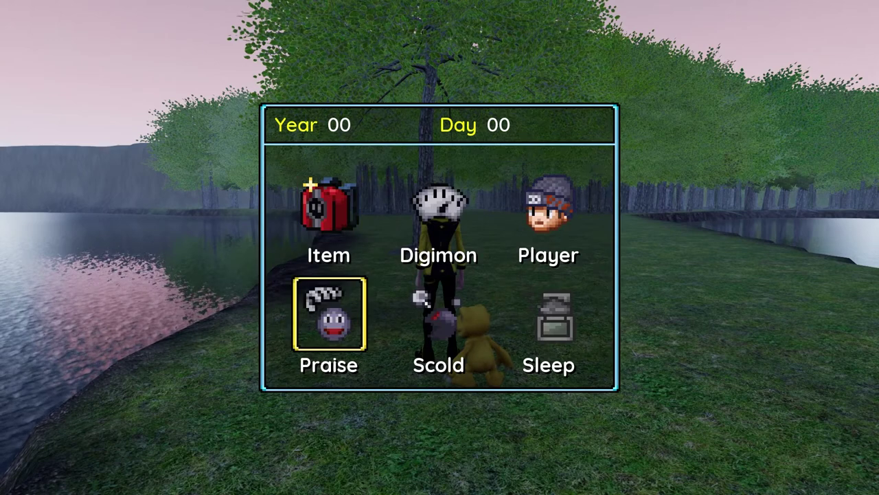
key("Up")
key("Return")
key("Right")
key("Down")
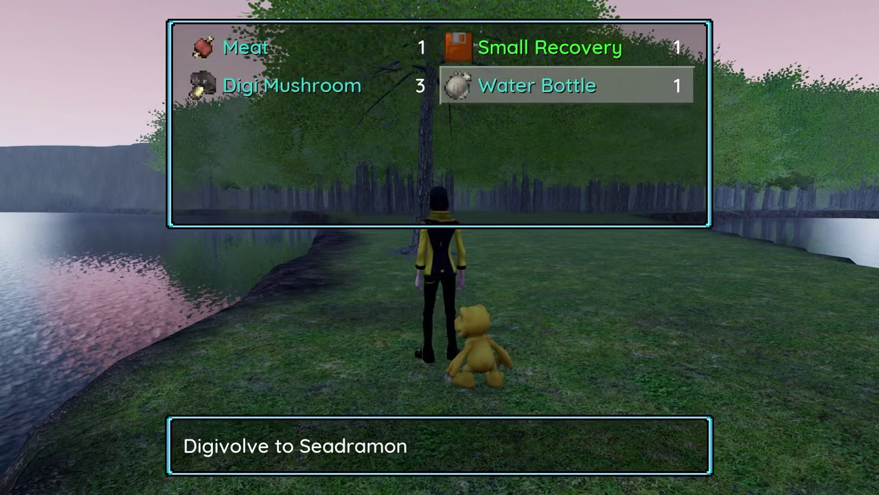
key("Escape")
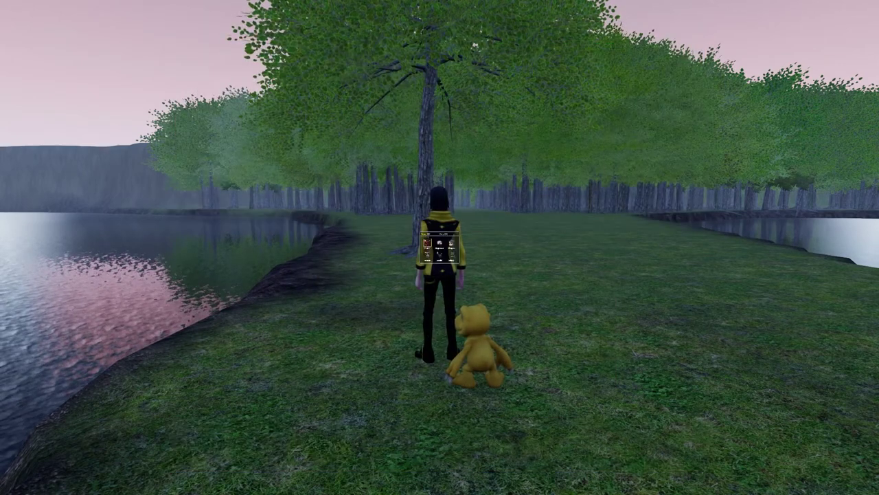
key("Escape")
Step: Run past the tree and fence through Drill Tunnel into the Residential Area
key("w")
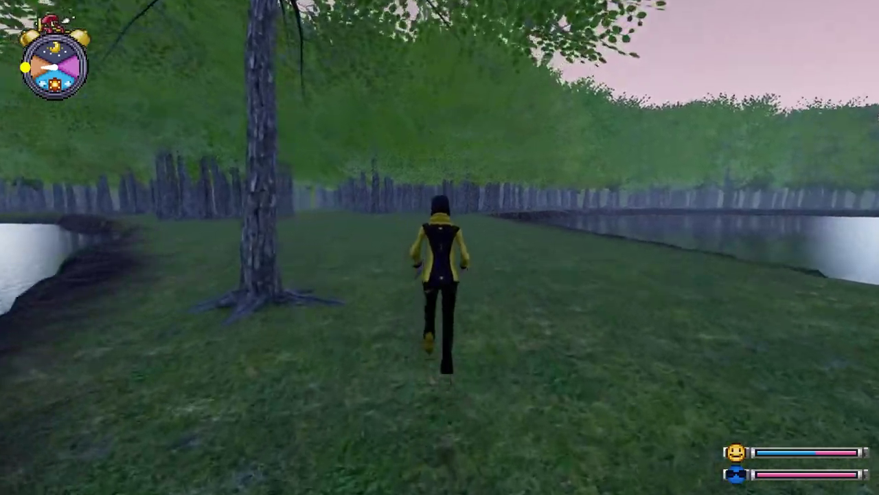
key("w")
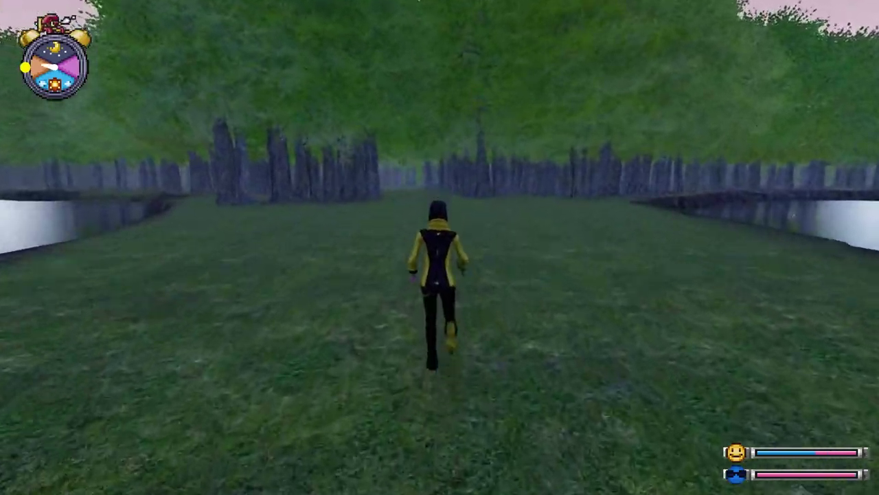
key("w")
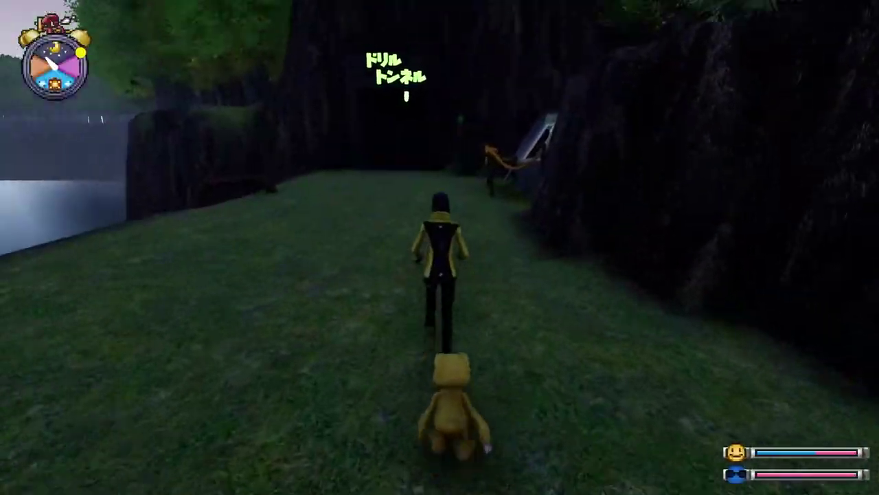
key("w")
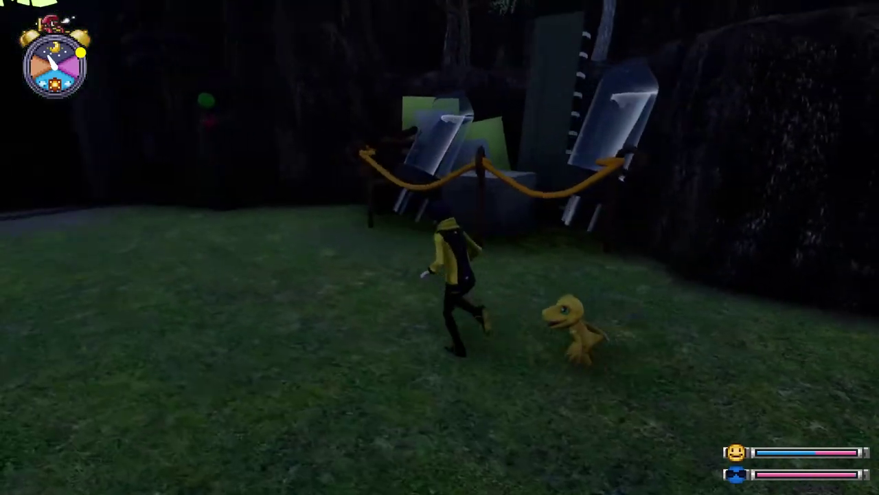
key("w")
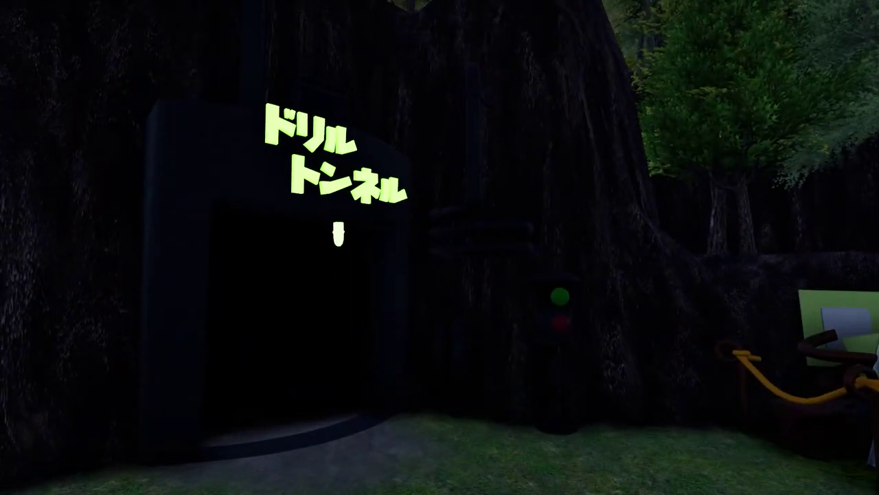
key("w")
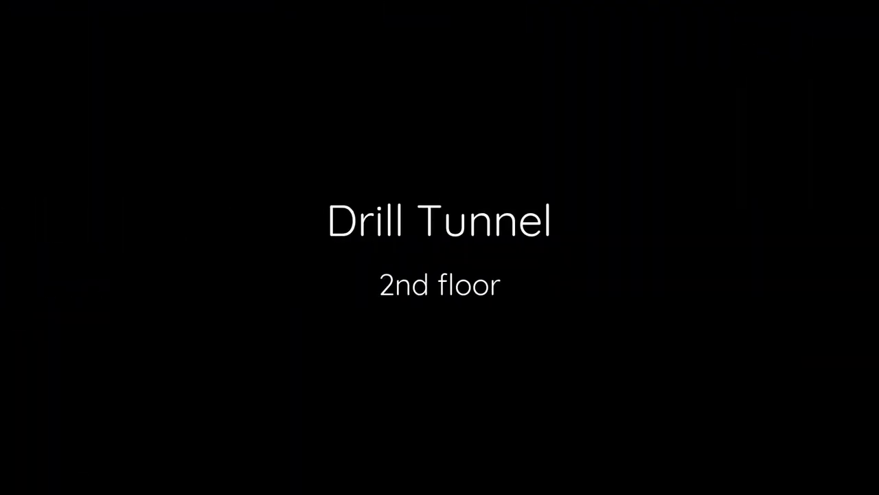
key("w")
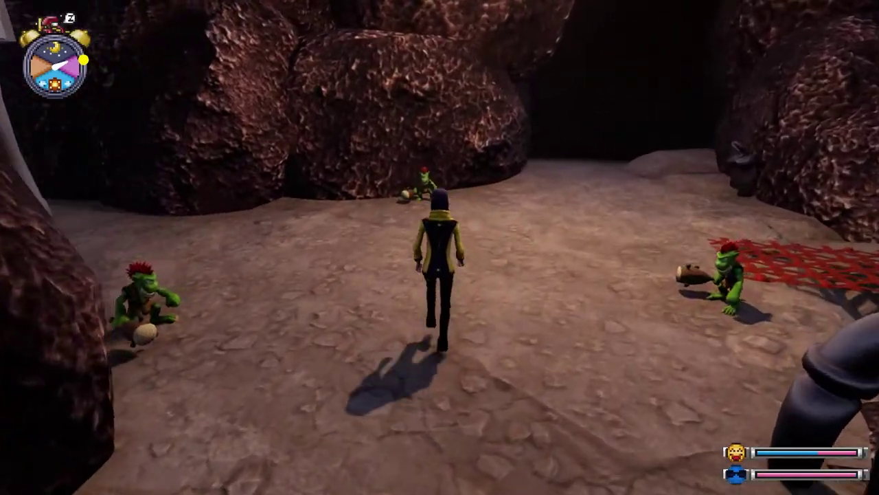
key("w")
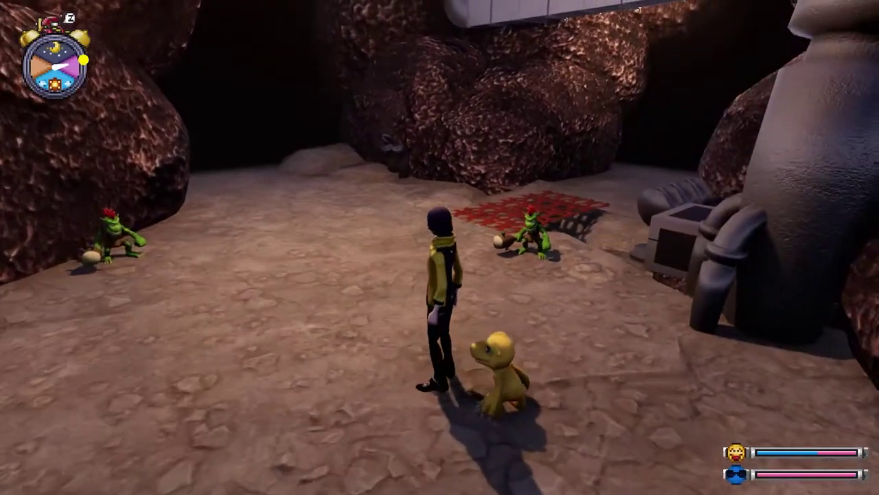
key("w")
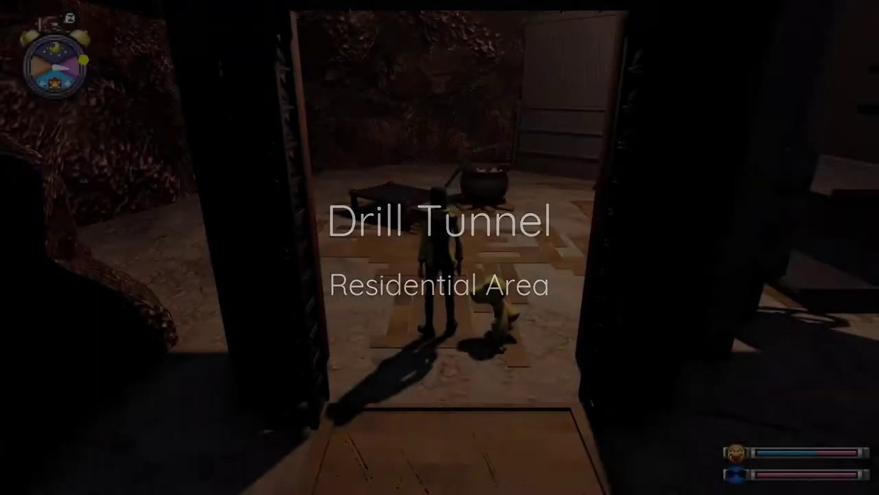
key("w")
key("w")
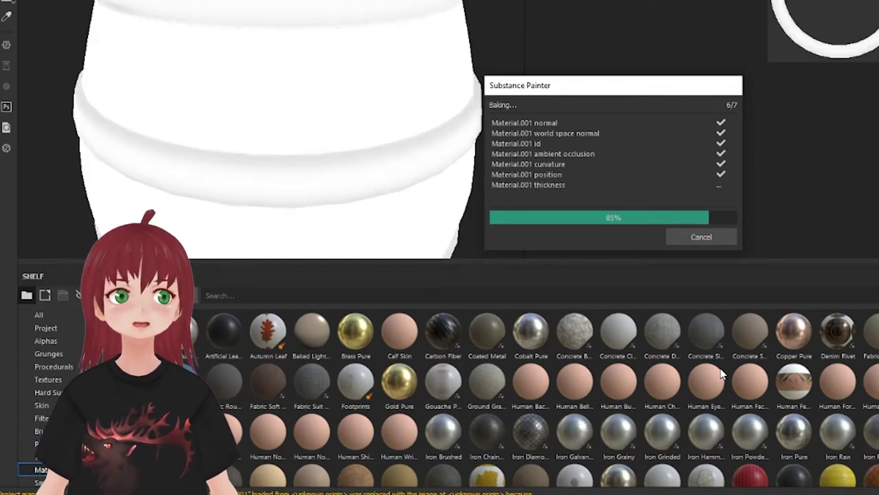
Step: Close the baking window once all seven mesh maps have finished baking
left_click(702, 236)
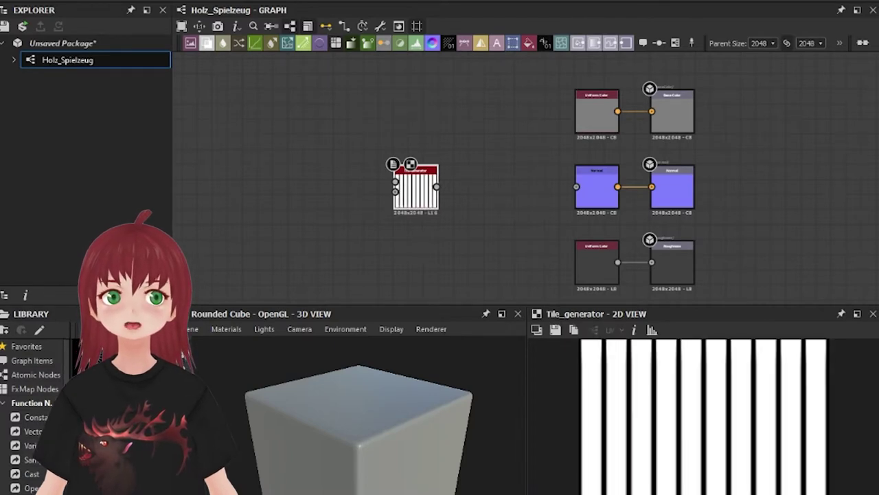
Step: Warp the tile stripes with a Perlin Noise node and wire them into Base Color on a cylinder preview
mouse_move(415, 189)
left_mouse_down()
mouse_move(333, 160)
mouse_move(421, 167)
mouse_move(350, 222)
left_mouse_up()
key("Return")
type("perlin noise")
key("Return")
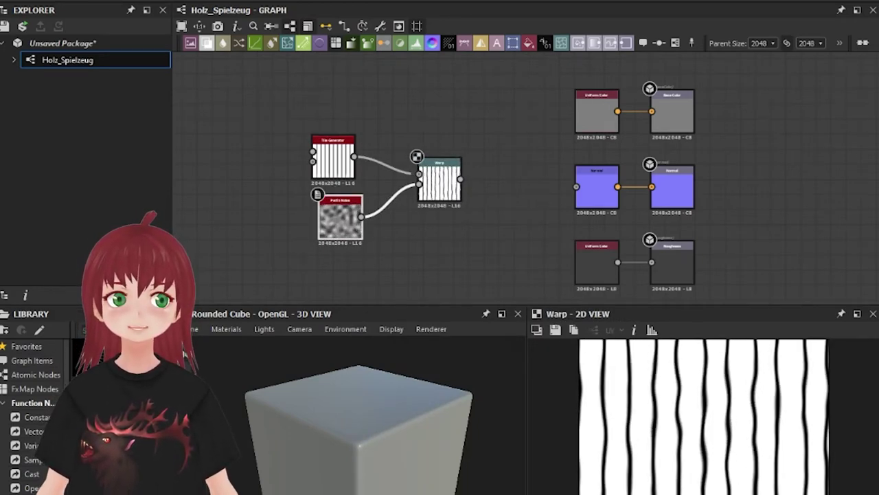
left_click_drag(461, 179, 651, 111)
left_click(193, 329)
left_click(227, 412)
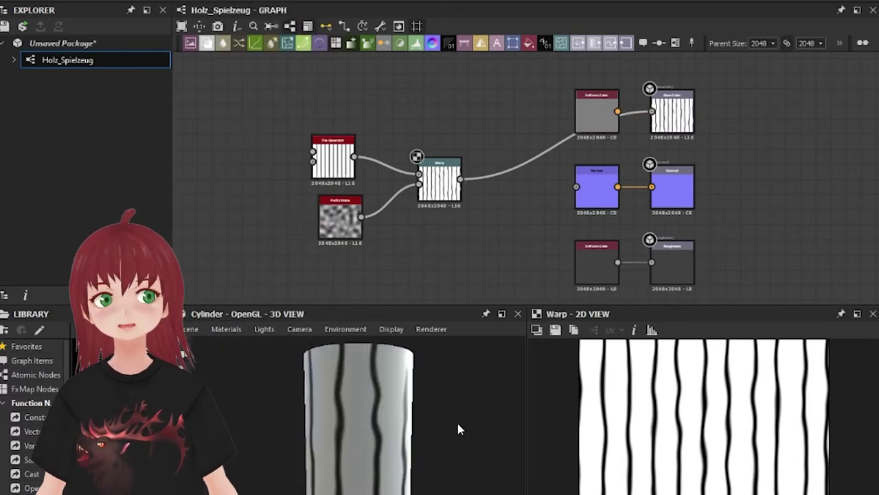
Step: Insert a Gradient Map after the warp and colour the stripes with brown wood tones
left_click(451, 196)
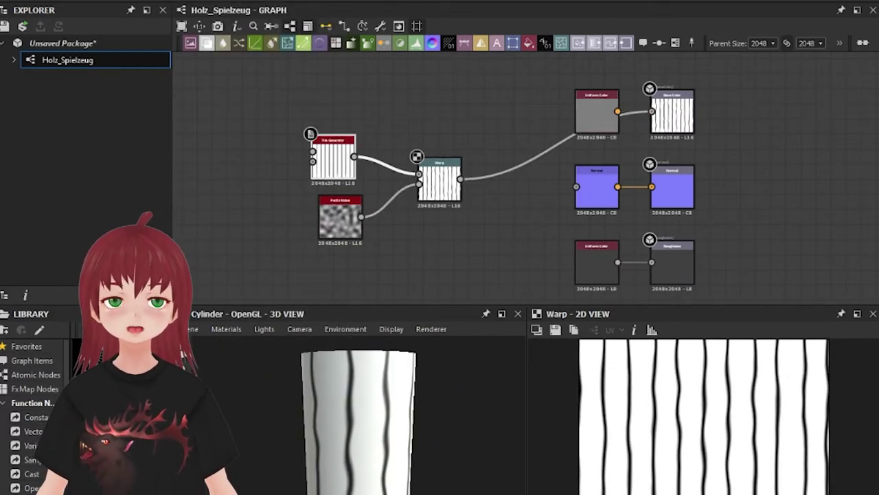
left_click_drag(461, 180, 563, 160)
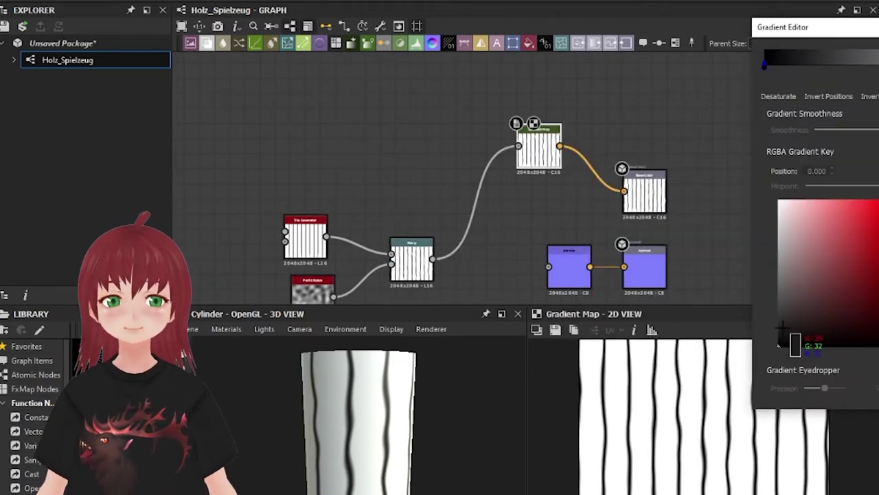
left_click(797, 283)
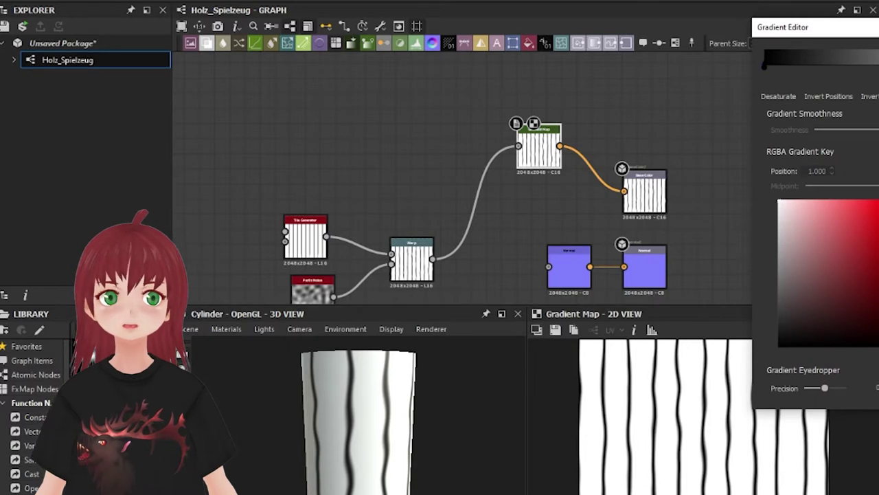
left_click(759, 65)
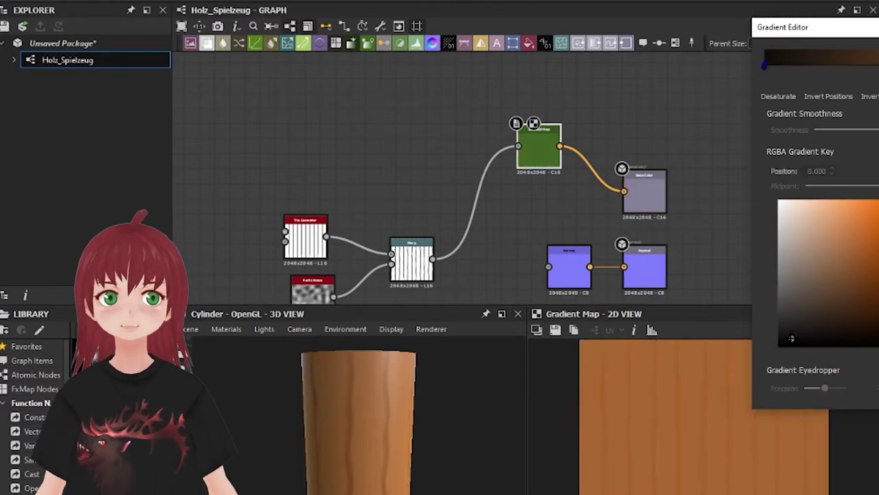
left_click_drag(520, 382, 423, 380)
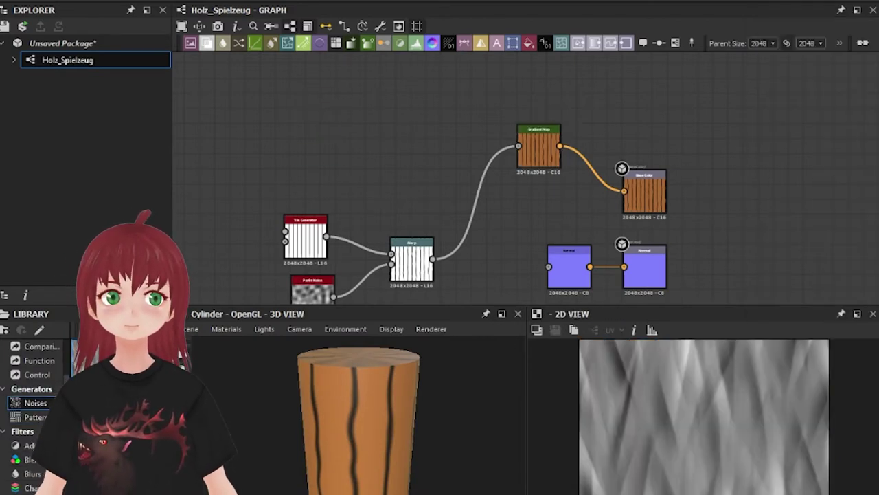
Step: Add a grunge noise with a Gradient Map and blend it with the planks into Base Color
left_click_drag(347, 165, 324, 143)
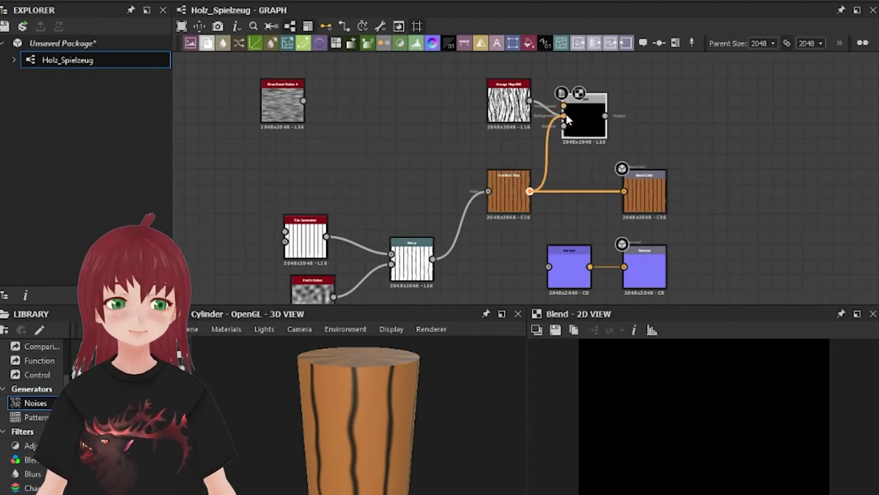
left_click(525, 133)
double_click(587, 125)
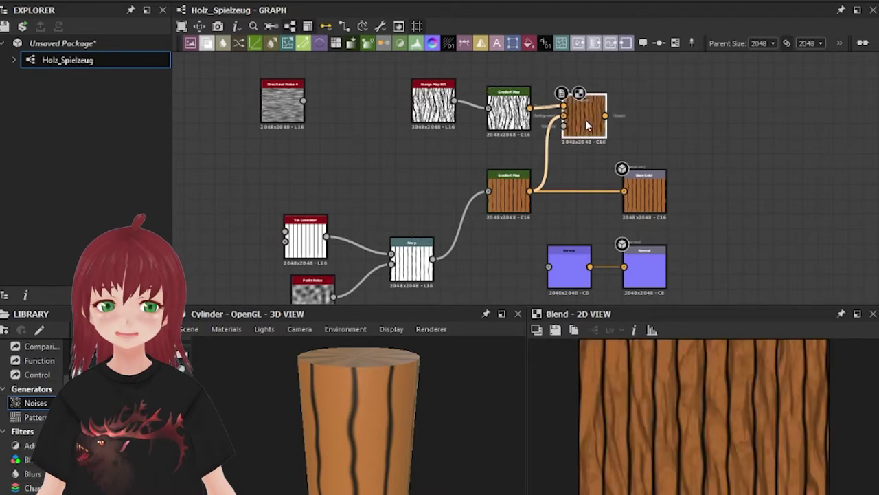
left_click_drag(607, 169, 624, 191)
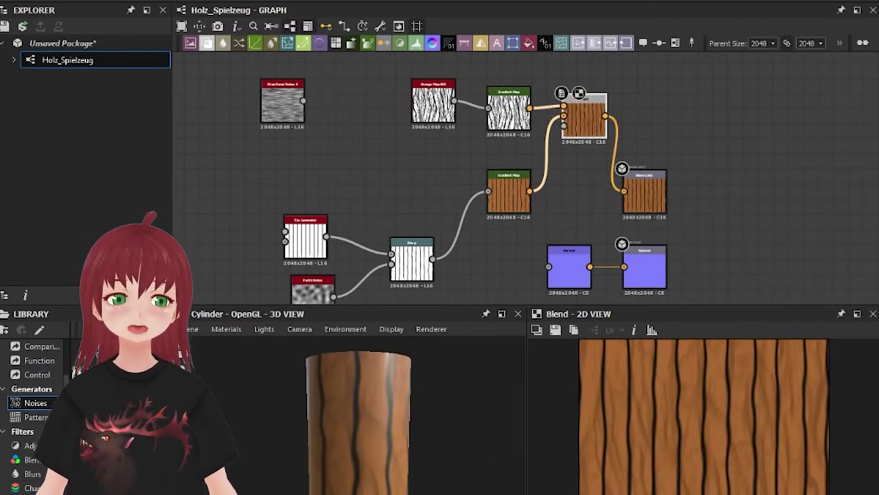
left_click_drag(412, 418, 375, 415)
left_click(515, 120)
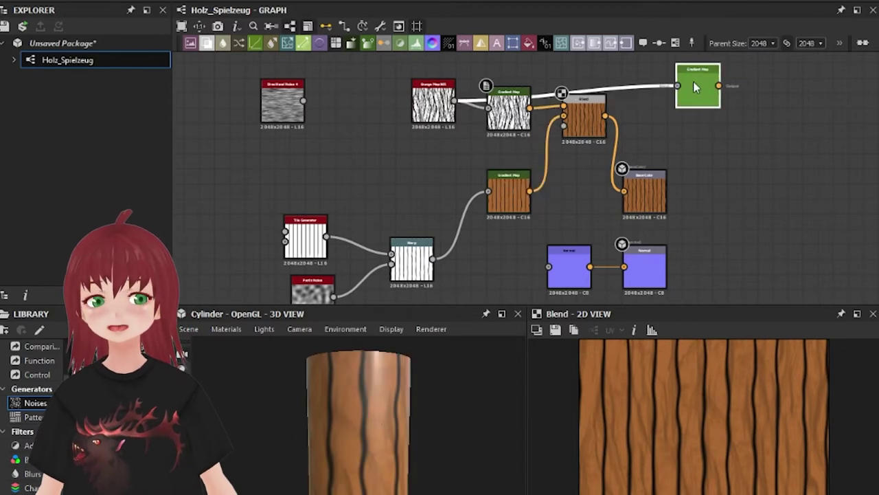
double_click(695, 87)
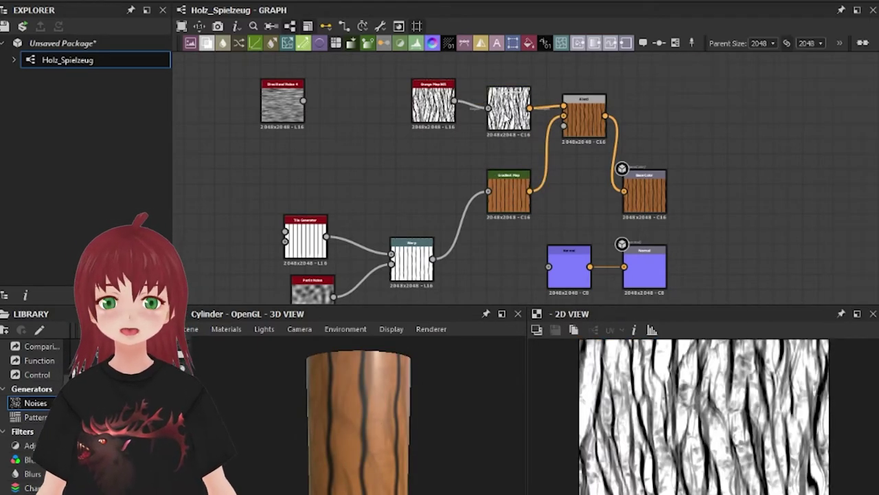
Step: Run the grain through Levels and Transformation 2D, then blend it with the brown wood colour
left_click_drag(715, 110, 638, 90)
left_click_drag(650, 78, 742, 89)
left_click(769, 250)
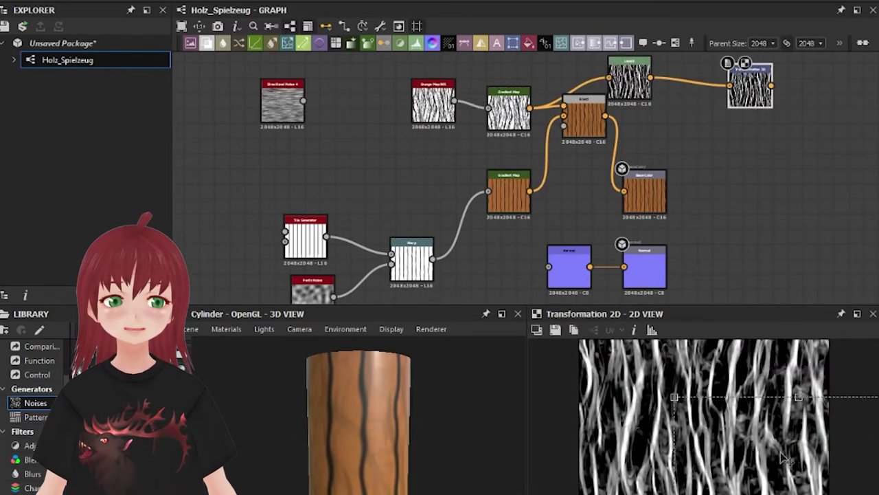
left_click_drag(584, 118, 584, 148)
left_click_drag(508, 110, 297, 103)
left_click_drag(627, 95, 400, 100)
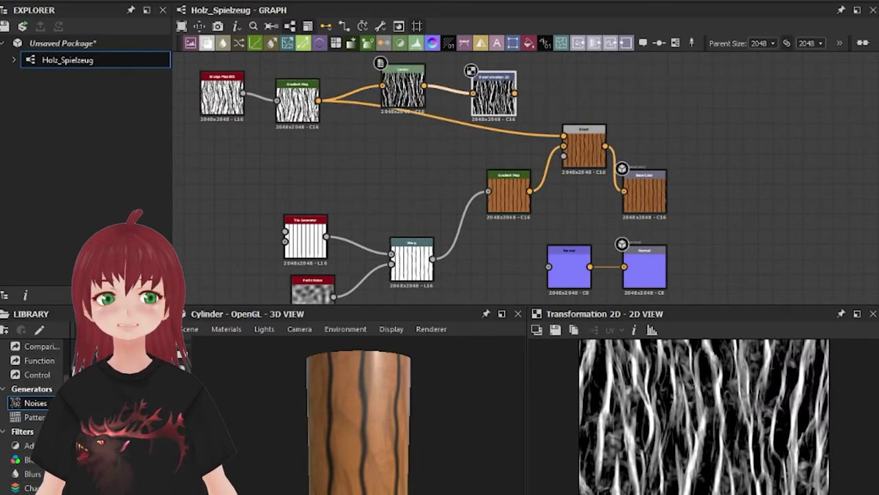
key("space")
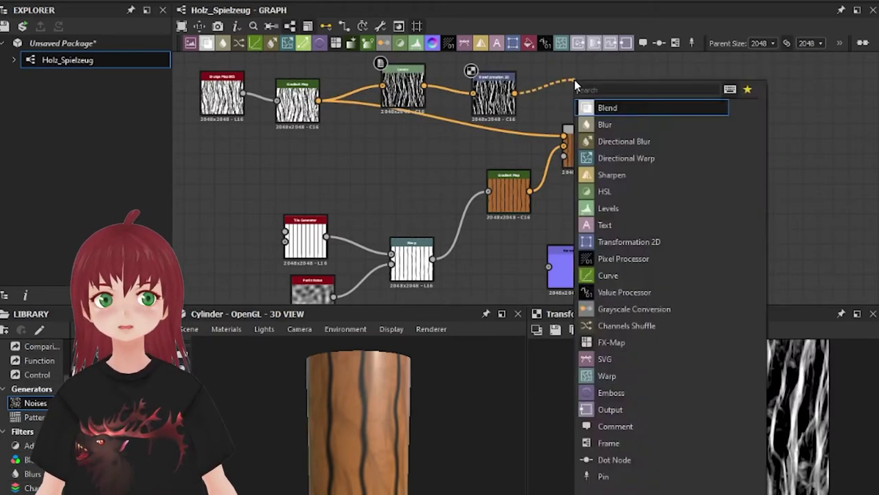
left_click(605, 105)
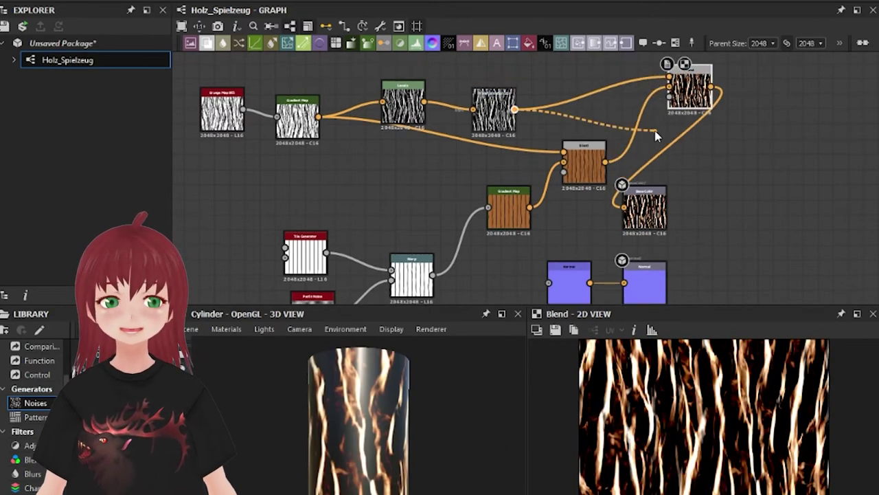
left_click_drag(514, 109, 654, 132)
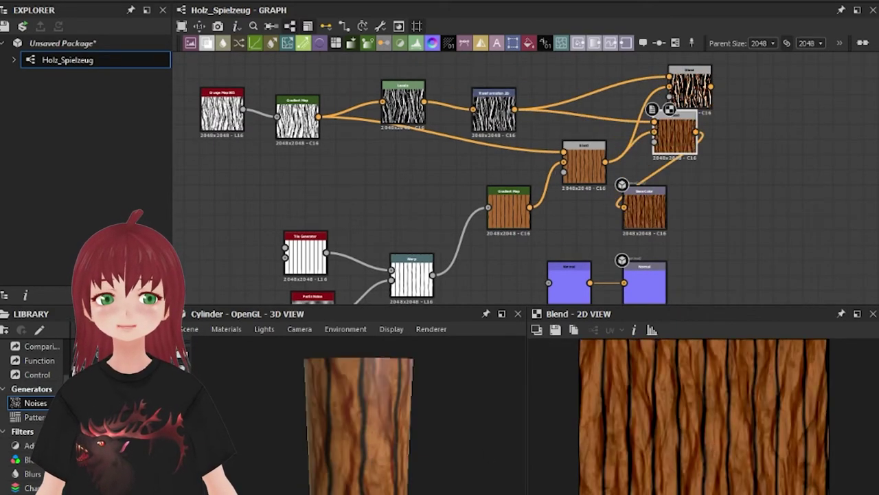
left_click_drag(396, 449, 402, 480)
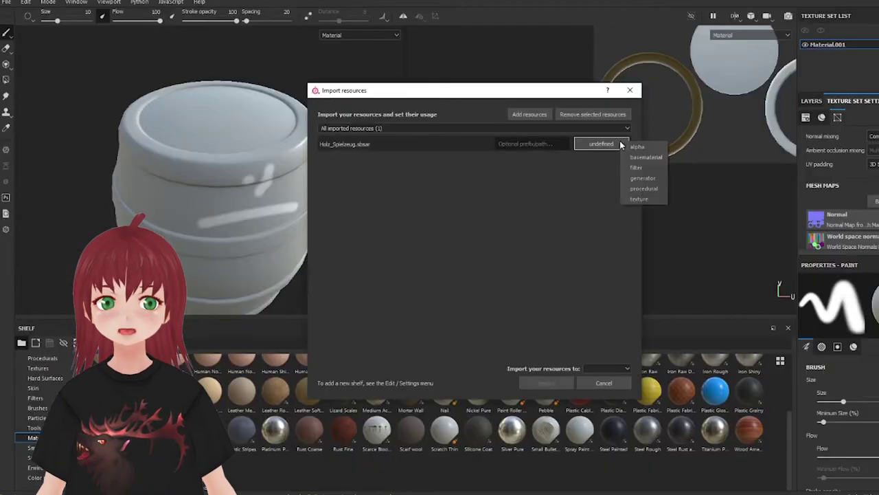
Step: Import Holz_Spielzeug.sbsar as a base material and apply it to the barrel with Spherical projection
left_click(646, 156)
left_click(557, 386)
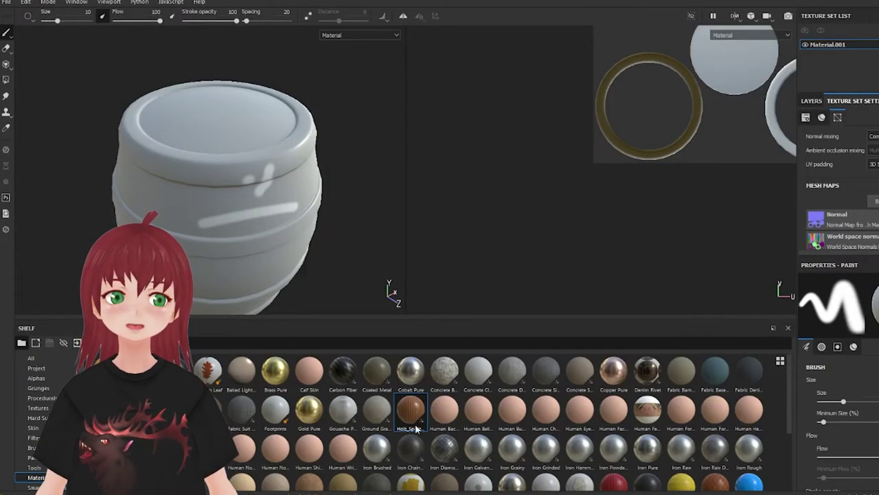
left_click_drag(411, 411, 237, 237)
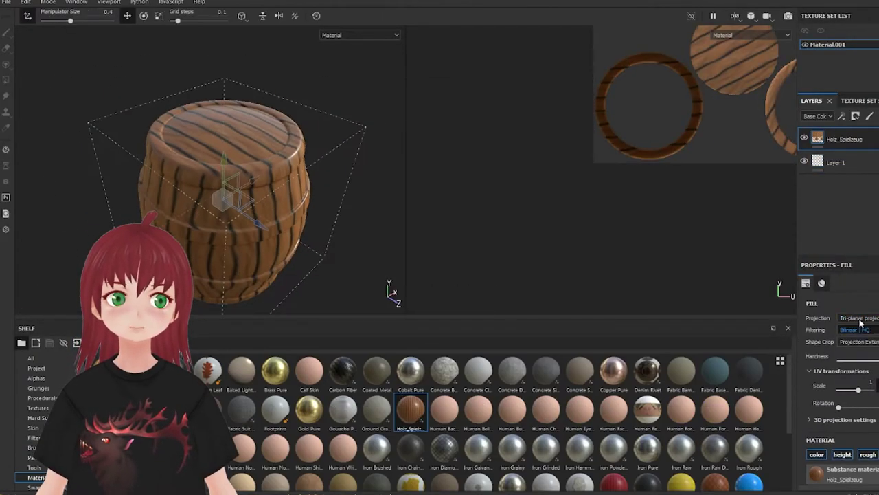
scroll(271, 225, "up", 3)
scroll(253, 207, "down", 5)
left_click(852, 318)
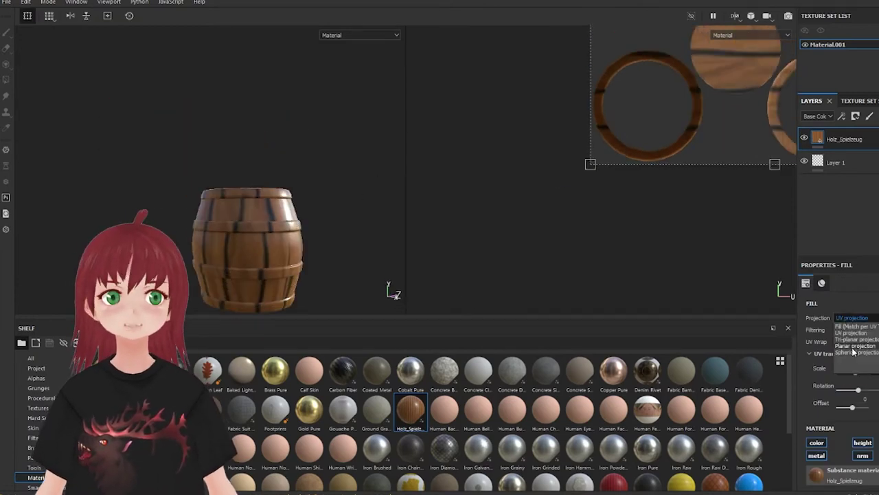
left_click(852, 349)
left_click_drag(384, 295, 234, 243, "alt")
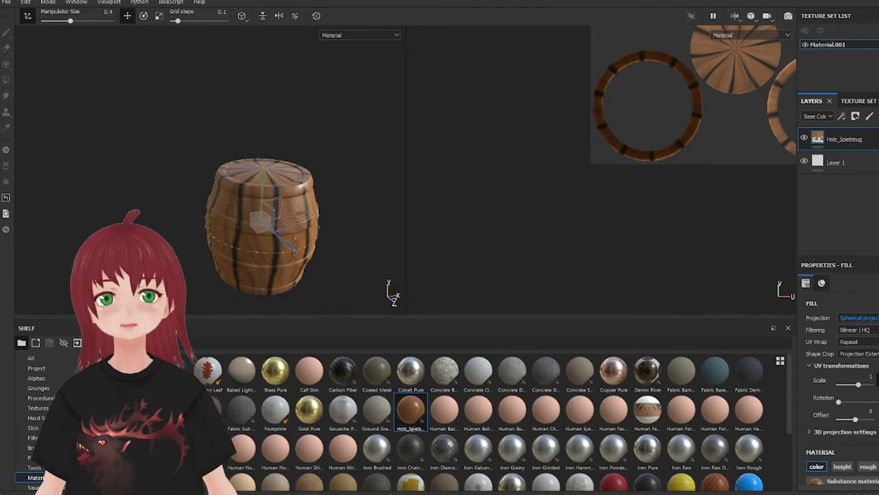
Step: Mask the wood fill to only the plank strips using Polygon Fill
key("4")
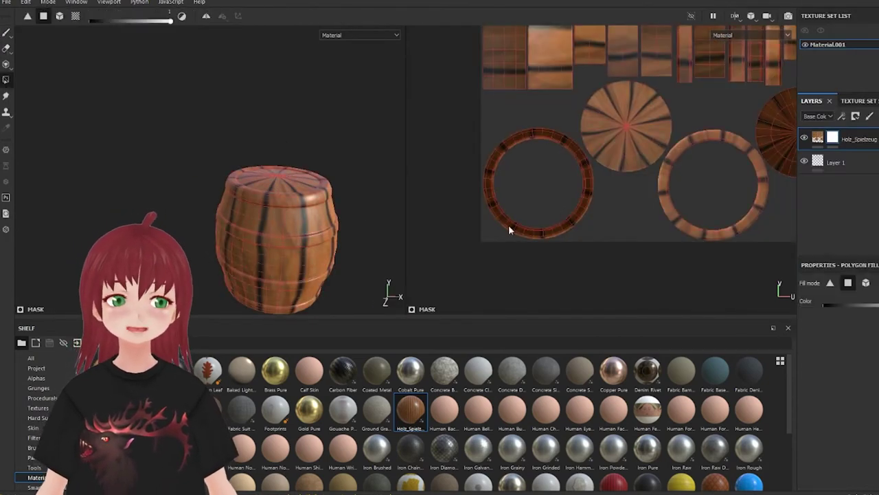
left_click(618, 227)
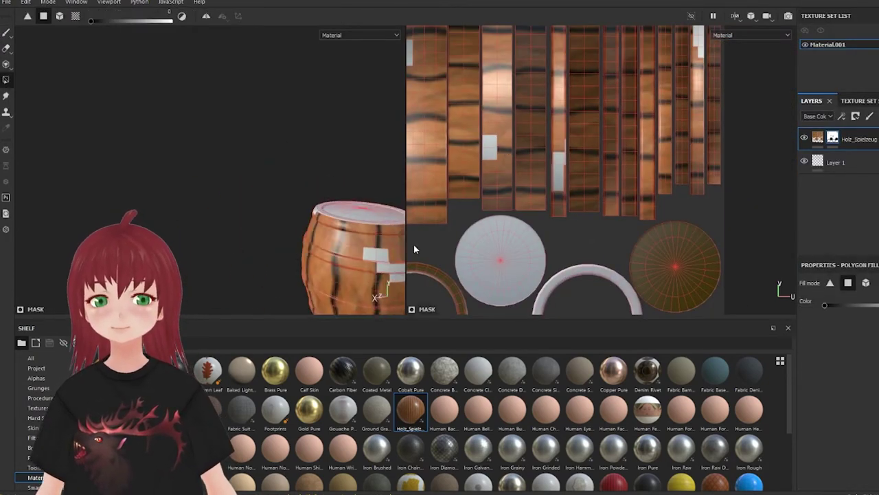
left_click(618, 137)
left_click_drag(389, 279, 309, 227, "alt")
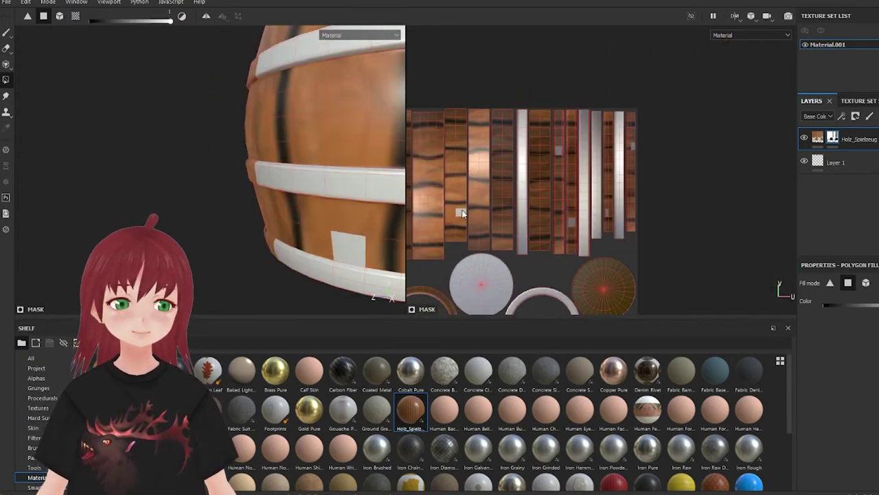
mouse_move(229, 190)
left_mouse_down("alt")
mouse_move(231, 229)
mouse_move(267, 100)
left_mouse_up("alt")
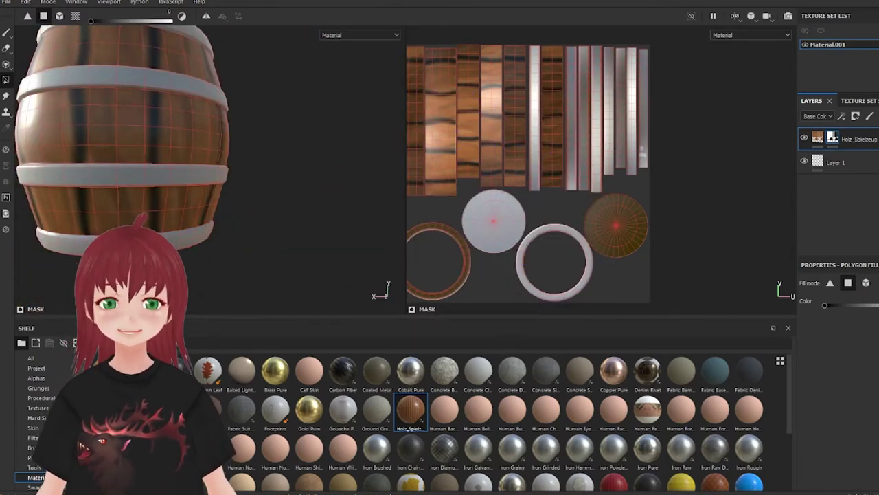
scroll(212, 119, "up", 2)
scroll(243, 154, "down", 3)
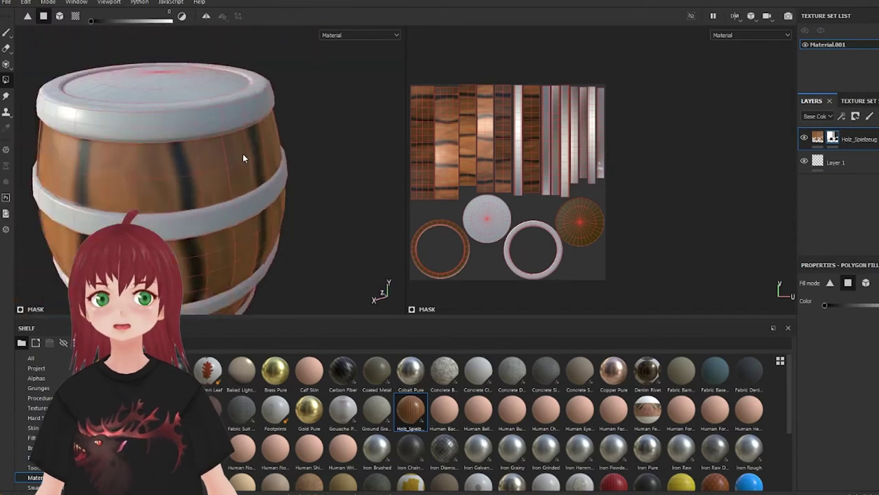
scroll(242, 153, "down", 2)
Step: Set the wood fill's scale to 1.3 and add another fill layer for the lid
left_click(817, 138)
left_click_drag(845, 386, 859, 389)
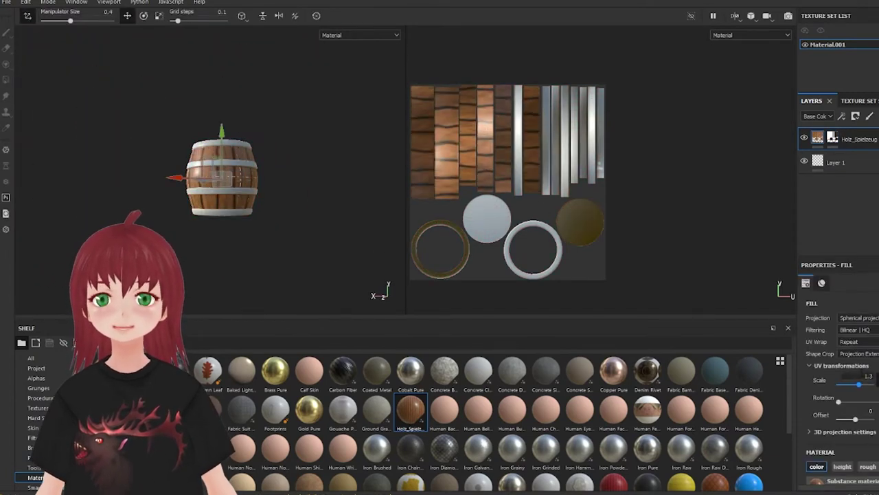
left_click_drag(227, 171, 206, 206, "alt")
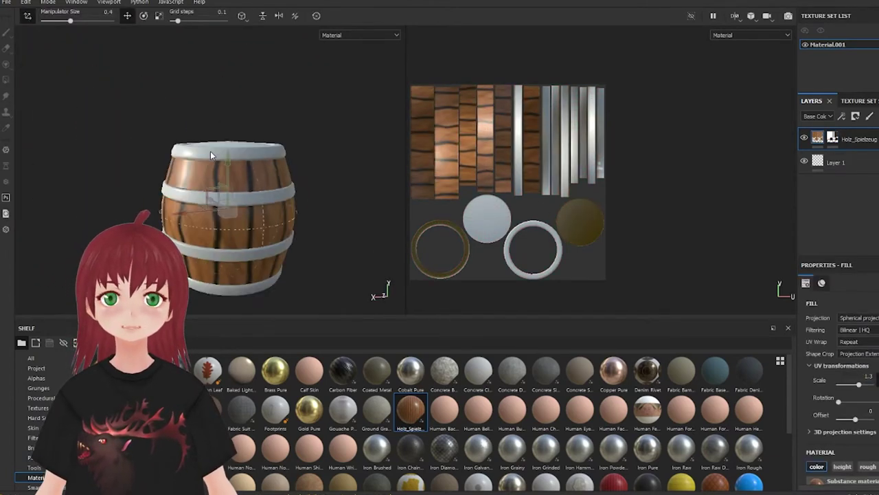
left_click(805, 138)
Step: Fill the barrel lid disc with the new fill layer and recolour it orange-brown
left_click(805, 138)
scroll(859, 323, "down", 3)
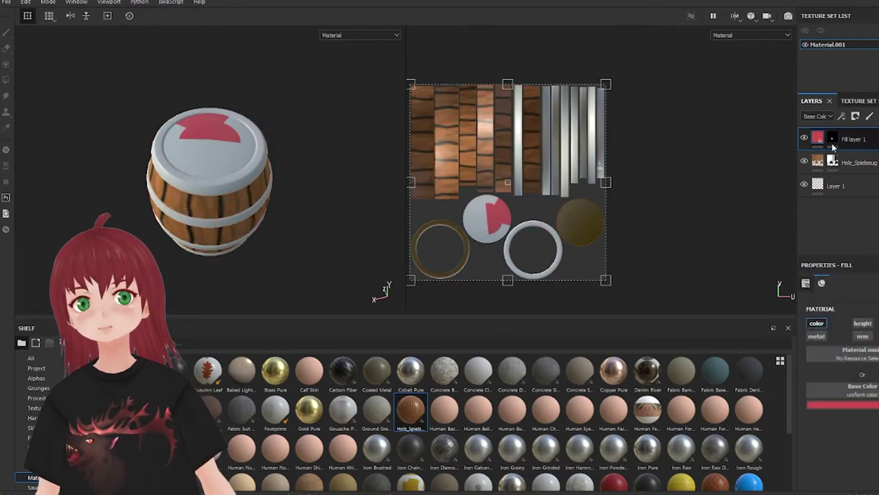
left_click_drag(509, 213, 489, 271)
left_click_drag(156, 173, 158, 117, "alt")
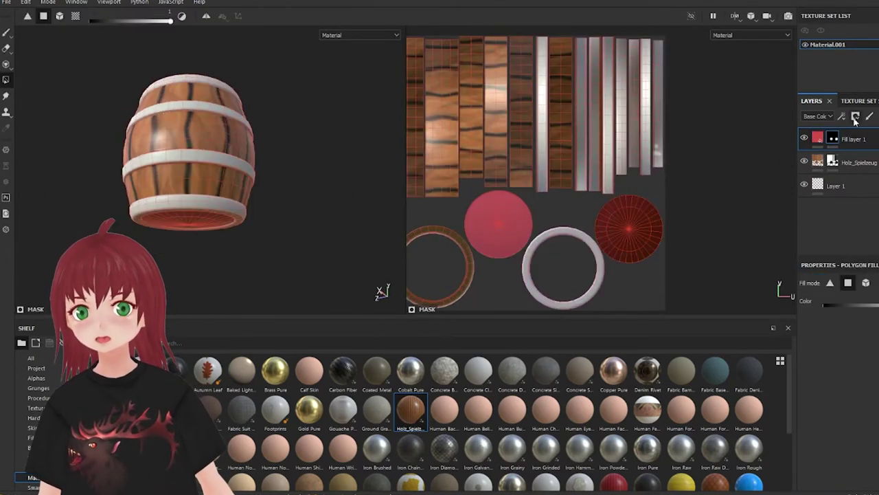
key("ctrl+g")
left_click(852, 162)
left_click(359, 35)
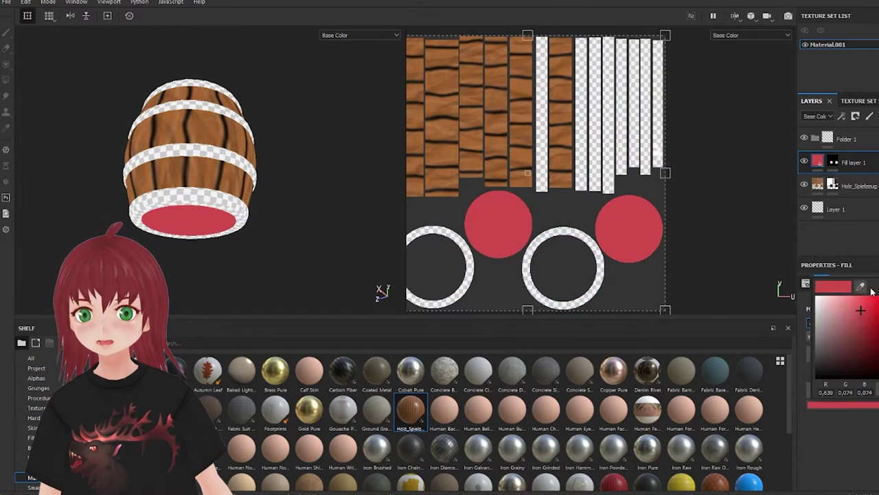
left_click(845, 323)
mouse_move(226, 165)
left_mouse_down("alt")
mouse_move(270, 163)
mouse_move(261, 172)
left_mouse_up("alt")
Step: Add a new folder with a fill layer for the hoops and set its mask to polygon fill
key("ctrl+g")
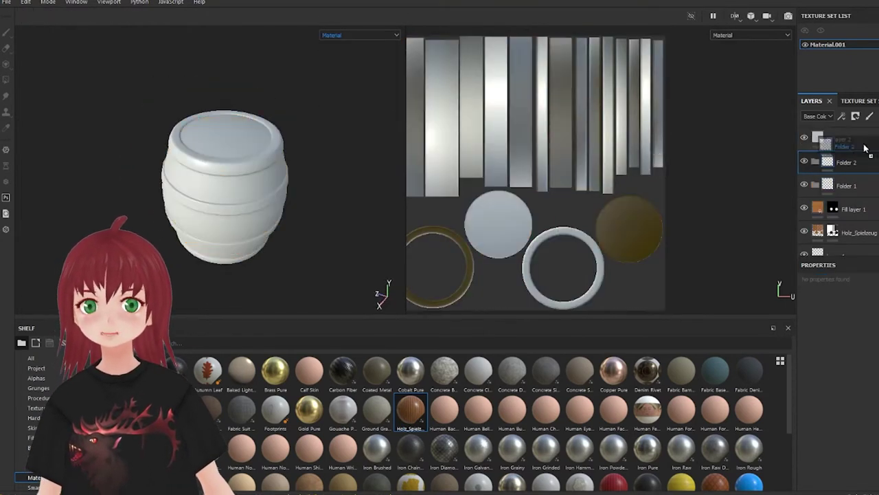
left_click(855, 116)
left_click(848, 143)
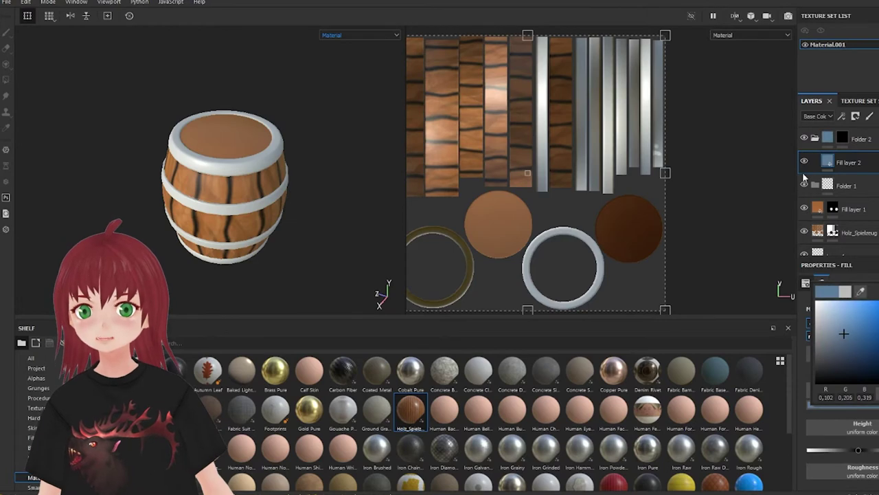
left_click(842, 138)
key("4")
scroll(608, 185, "up", 4)
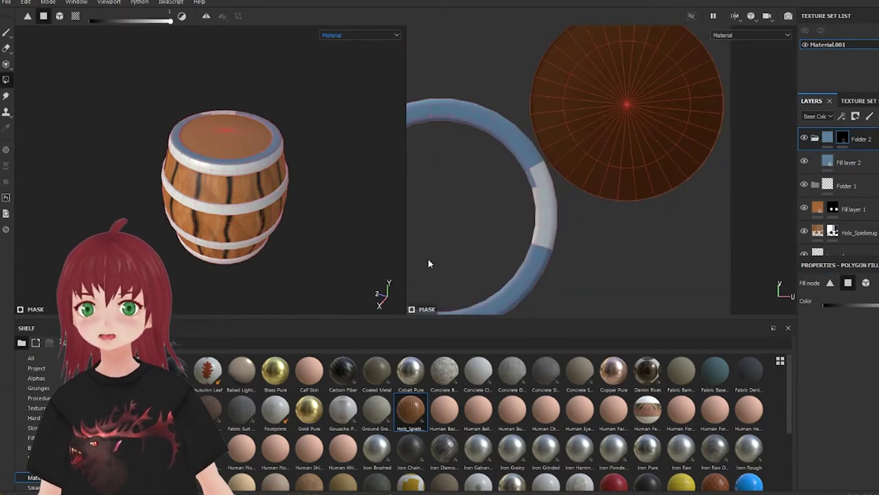
scroll(502, 189, "down", 3)
Step: Polygon-fill the hoop strips in the UV view and set their colour to grey-blue
middle_click_drag(502, 188, 569, 172)
scroll(508, 157, "down", 3)
middle_click_drag(508, 157, 508, 103)
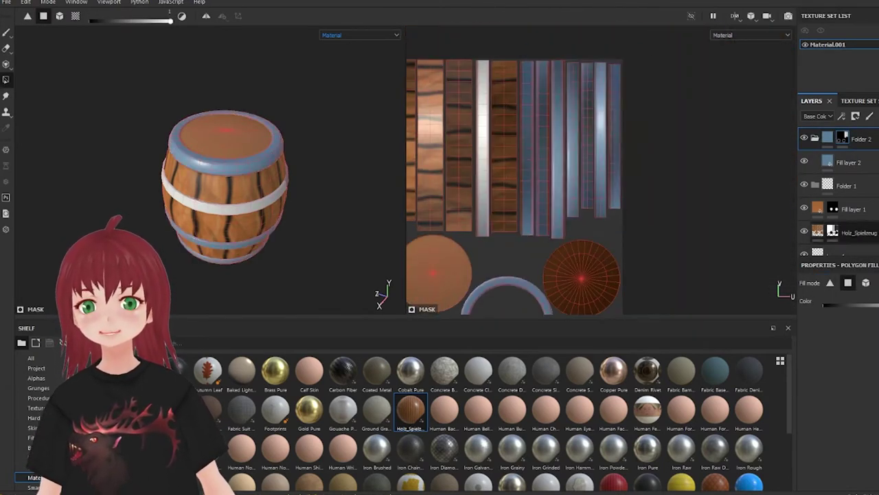
scroll(481, 137, "up", 2)
left_click(199, 168)
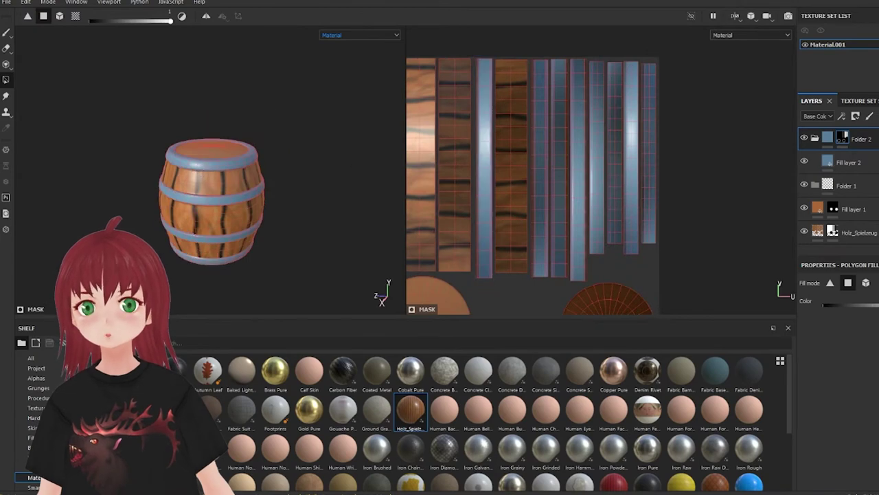
left_click(852, 162)
left_click_drag(844, 334, 826, 332)
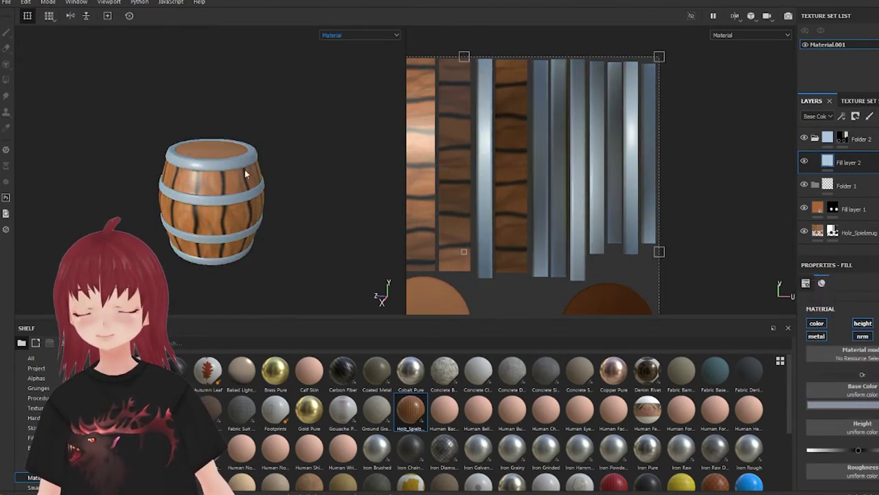
Step: Add Fill layer 3 with a brushed metal texture on Spherical projection and fine-tune its scale
left_click(855, 116)
left_click(843, 405)
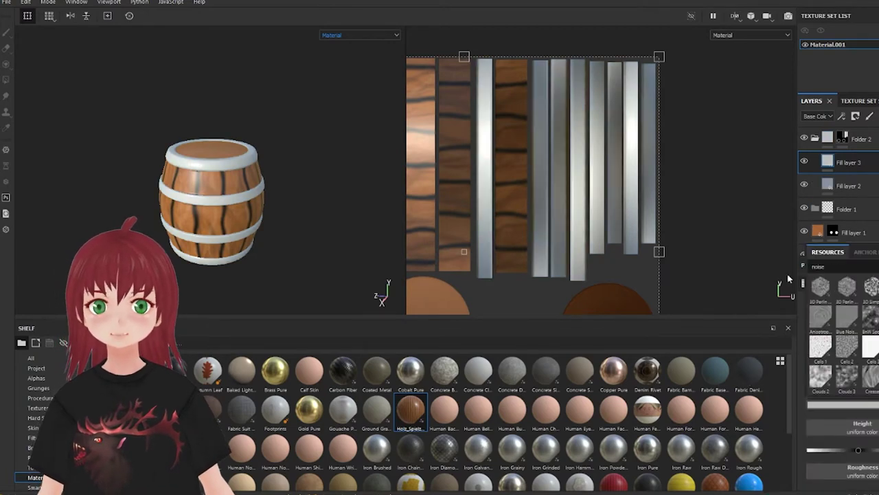
left_click(835, 310)
left_click_drag(858, 375, 851, 374)
left_click_drag(852, 408, 861, 407)
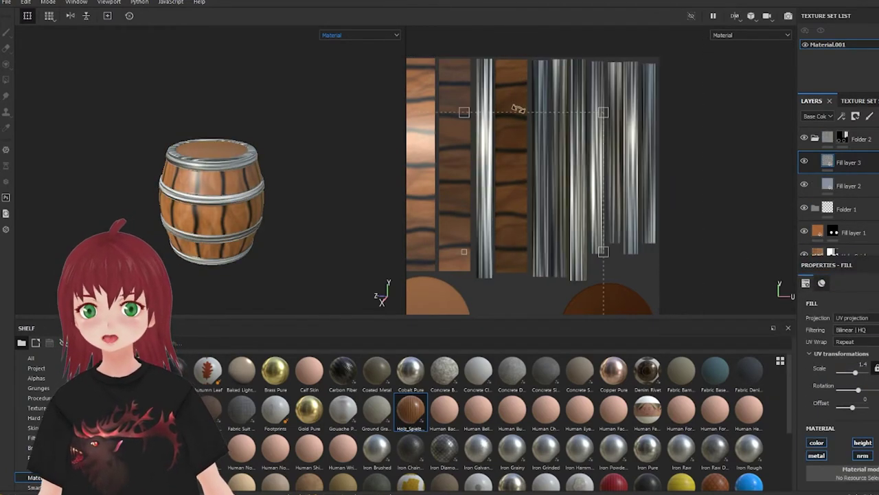
left_click_drag(261, 144, 262, 193, "alt")
left_click(855, 317)
left_click(855, 336)
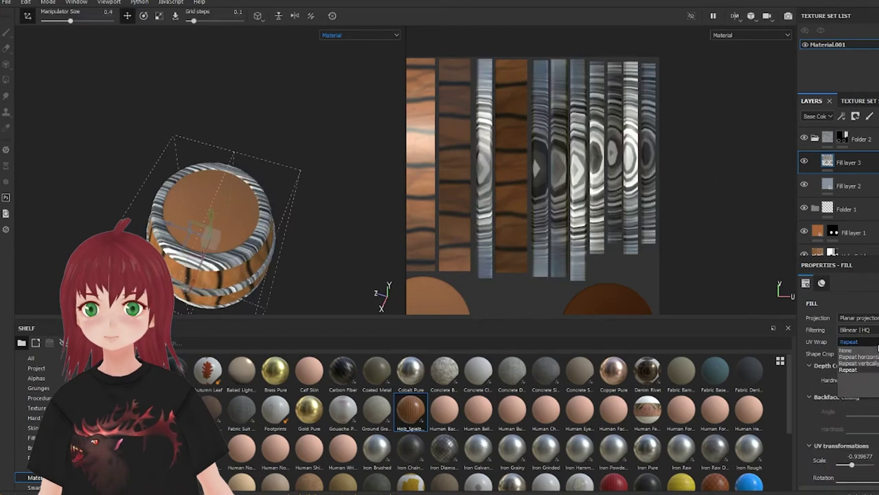
left_click_drag(206, 240, 206, 192, "alt")
left_click_drag(850, 385, 853, 384)
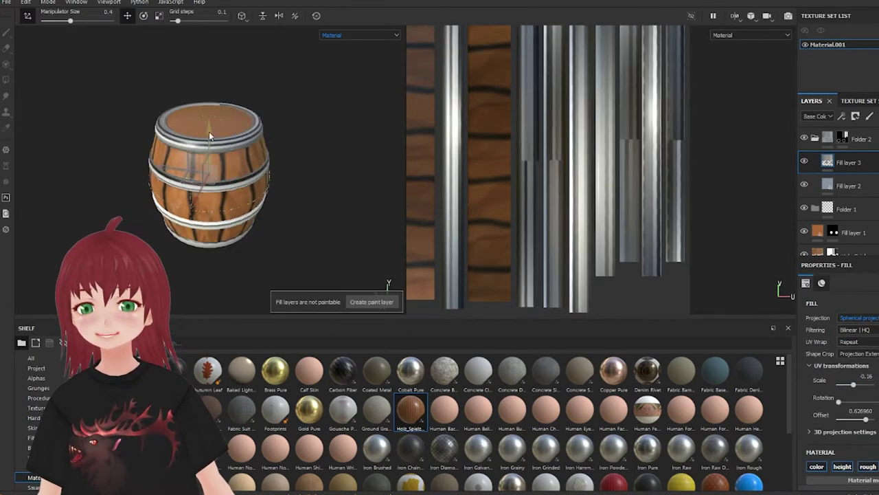
left_click_drag(208, 131, 196, 115, "alt")
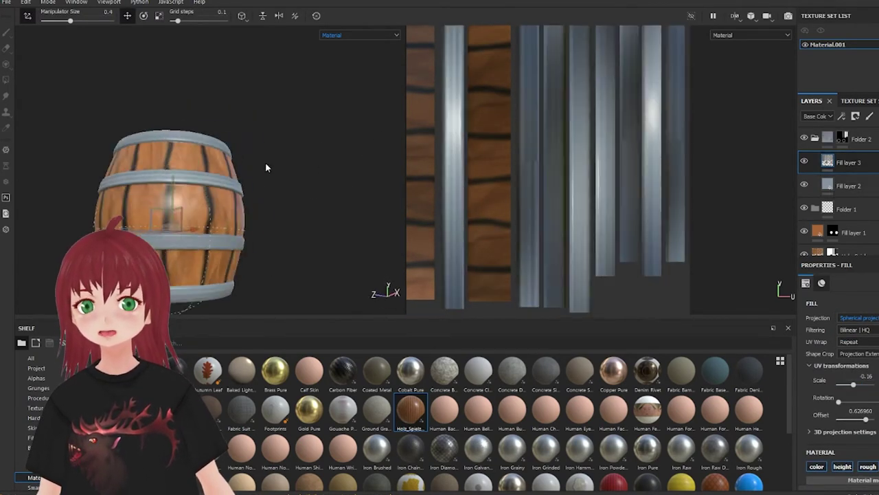
Step: Add a Curvature mask to the top fill layer and turn the hoop colour deeper blue
left_click_drag(384, 432, 843, 162)
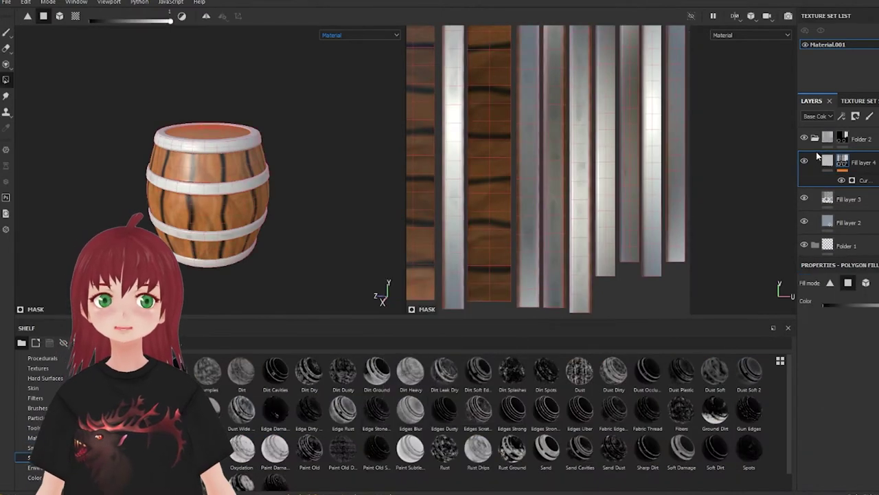
left_click_drag(279, 237, 278, 219, "alt")
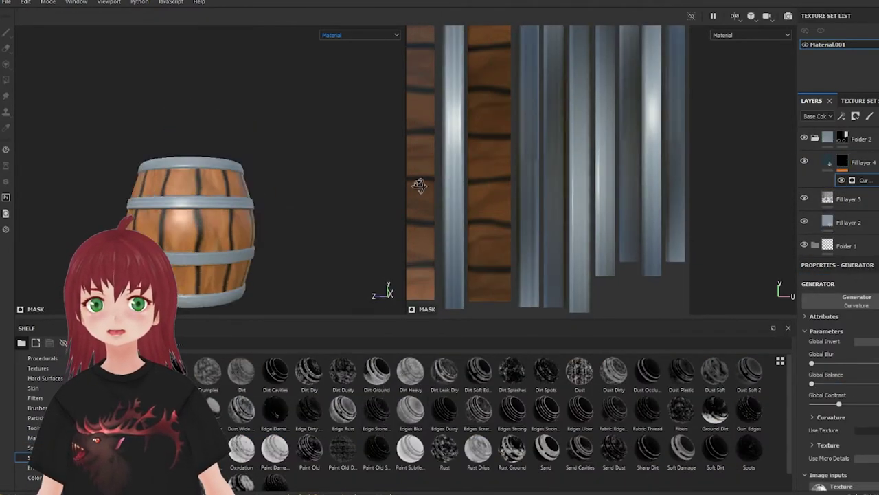
left_click(869, 223)
left_click(839, 422)
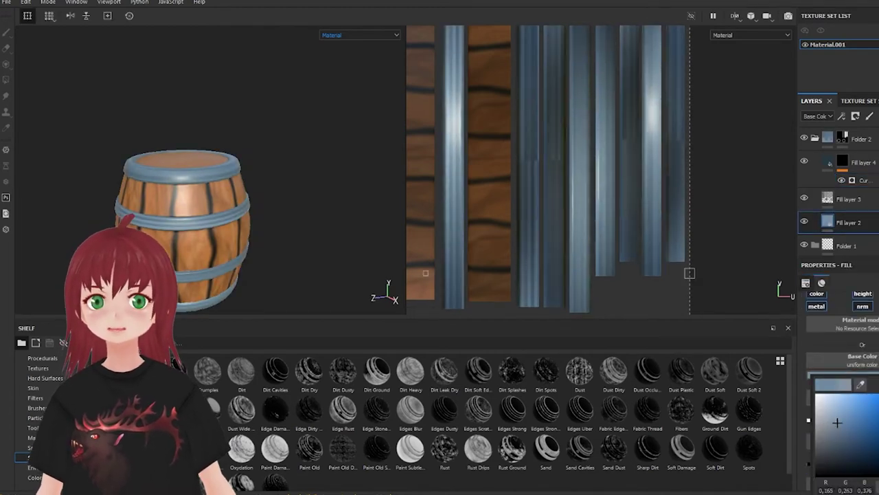
key("Escape")
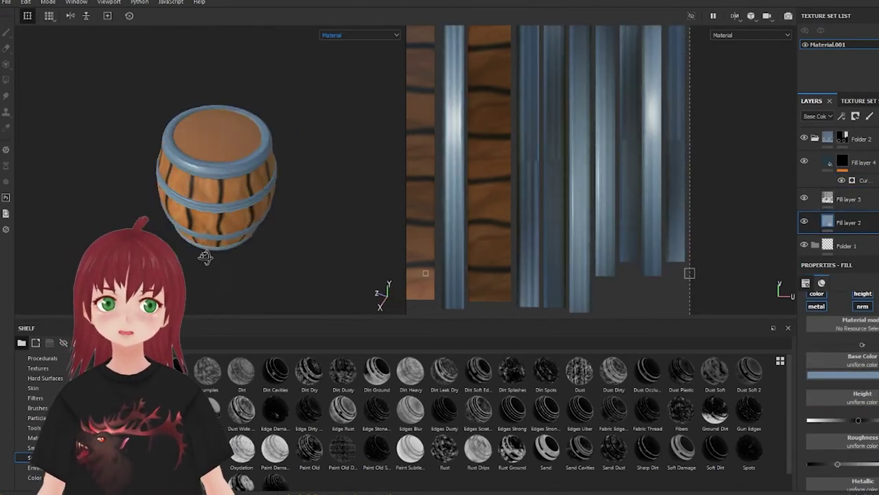
Step: Check the brushed-metal layer from above and delete the Curvature generator from the mask
left_click(848, 198)
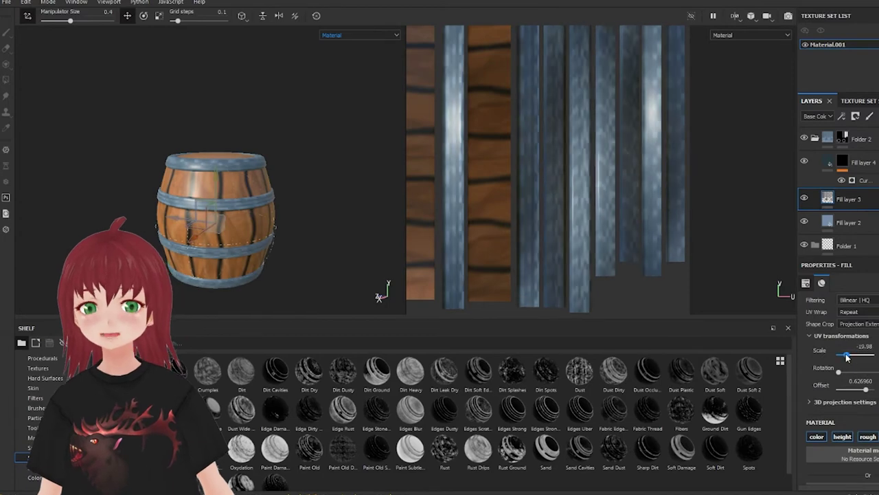
scroll(343, 237, "up", 5)
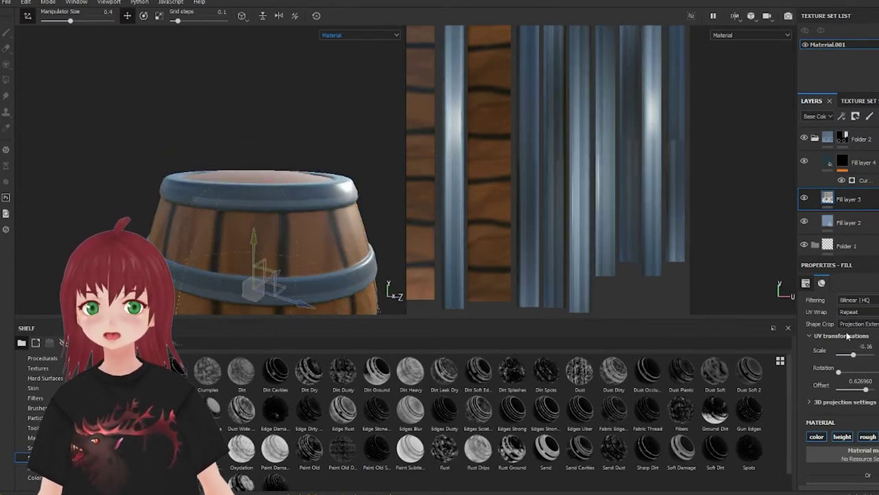
mouse_move(343, 232)
left_mouse_down("alt")
mouse_move(307, 227)
mouse_move(323, 190)
left_mouse_up("alt")
left_click_drag(332, 138, 323, 171, "alt")
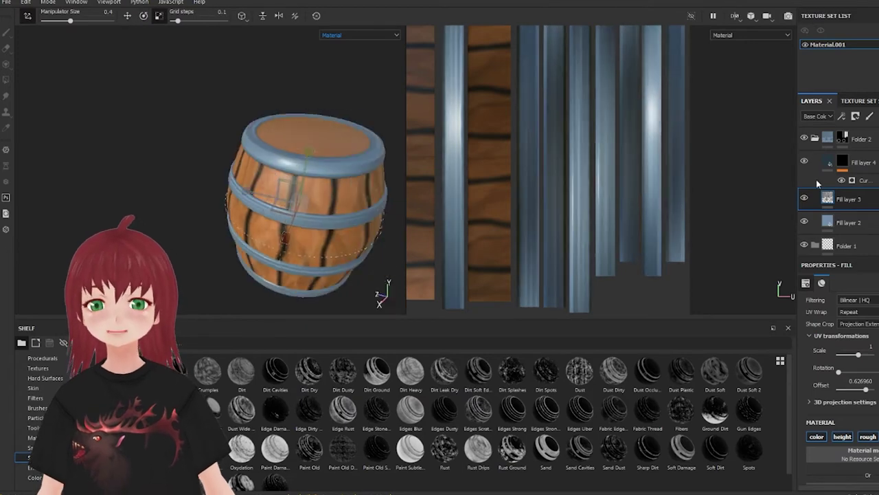
left_click(865, 179)
key("Delete")
key("4")
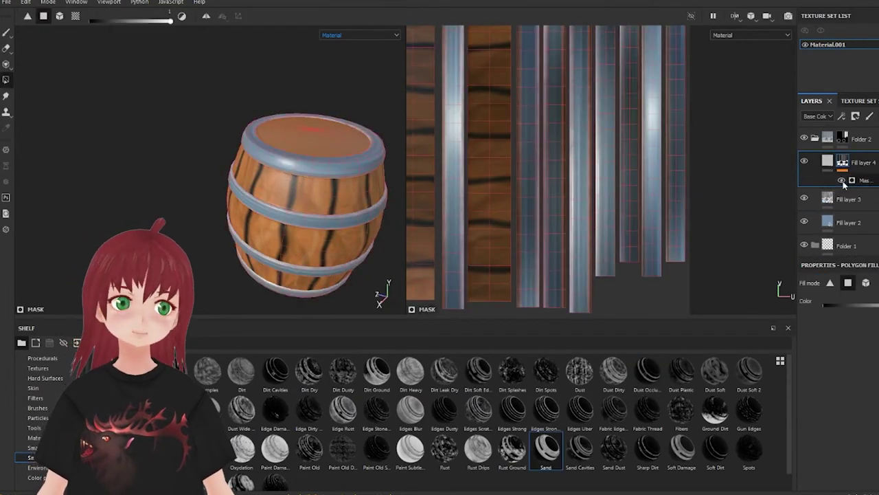
Step: Try a grunge smart mask on the fourth hoop fill layer, then undo it
left_click(828, 161)
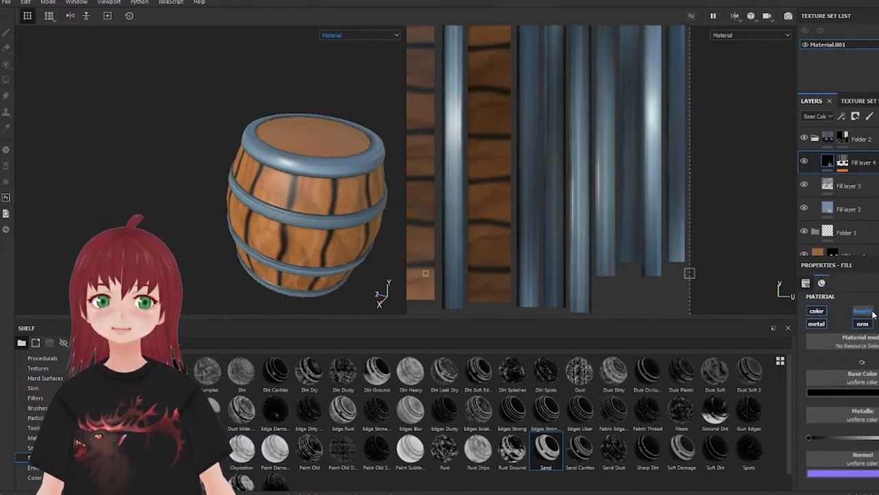
left_click(842, 162)
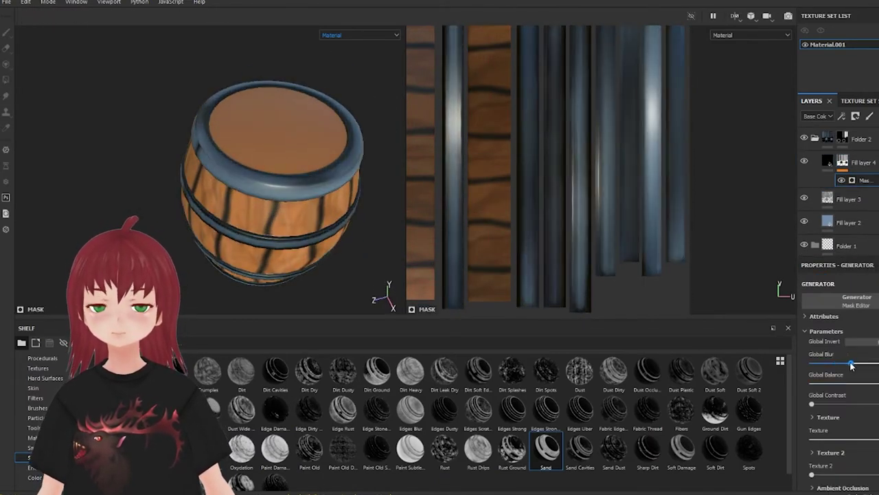
key("4")
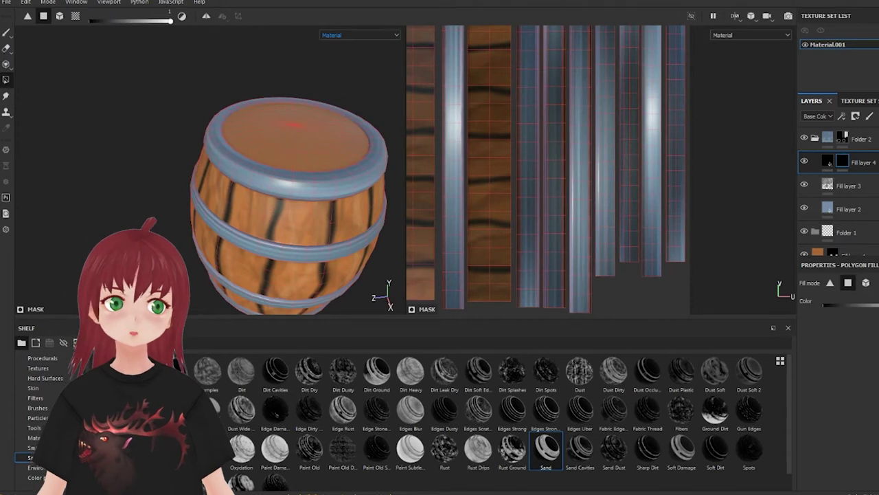
left_click_drag(522, 370, 842, 168)
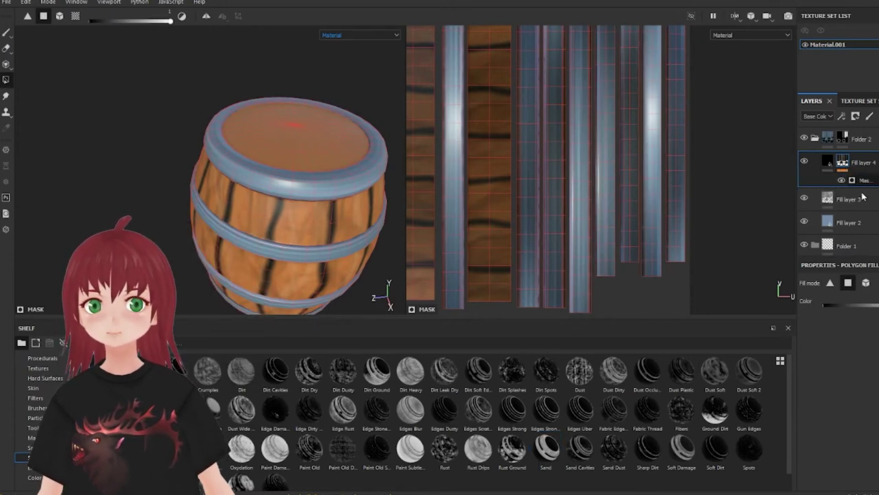
left_click(862, 180)
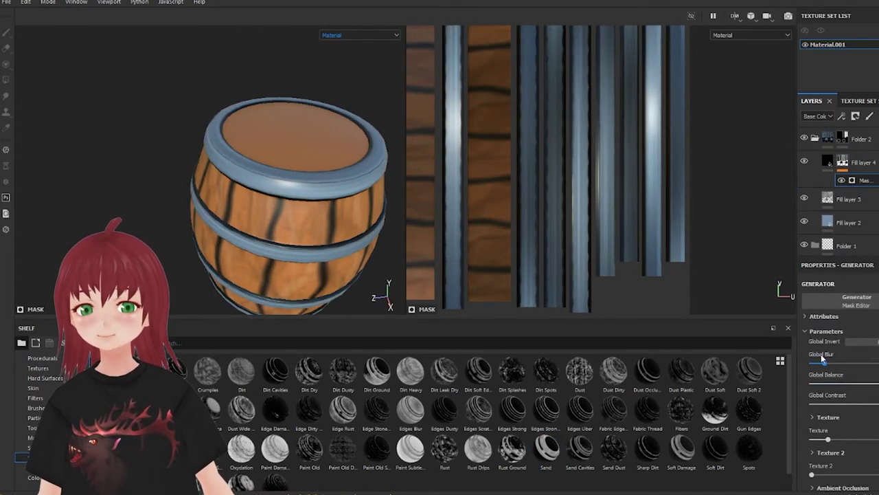
key("ctrl+z")
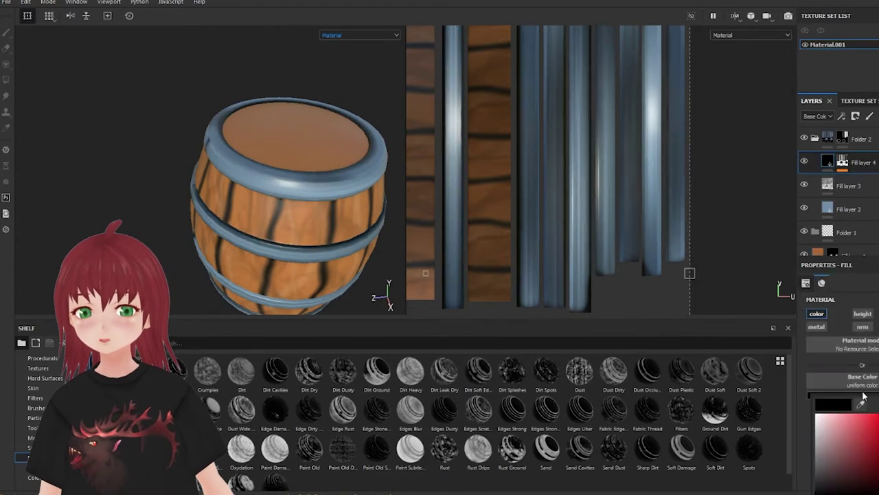
Step: Open the fourth layer's mask generator settings and inspect the lid and side of the barrel
left_click(845, 162)
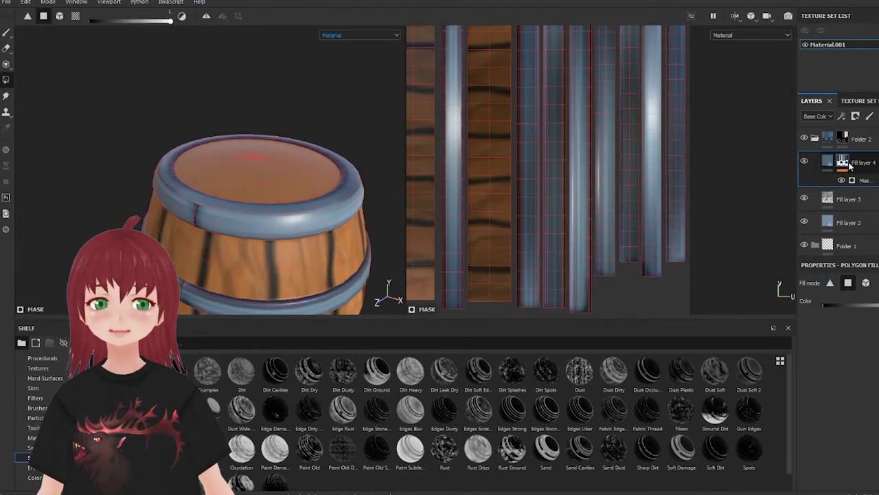
left_click(862, 180)
left_click_drag(418, 226, 339, 232, "alt")
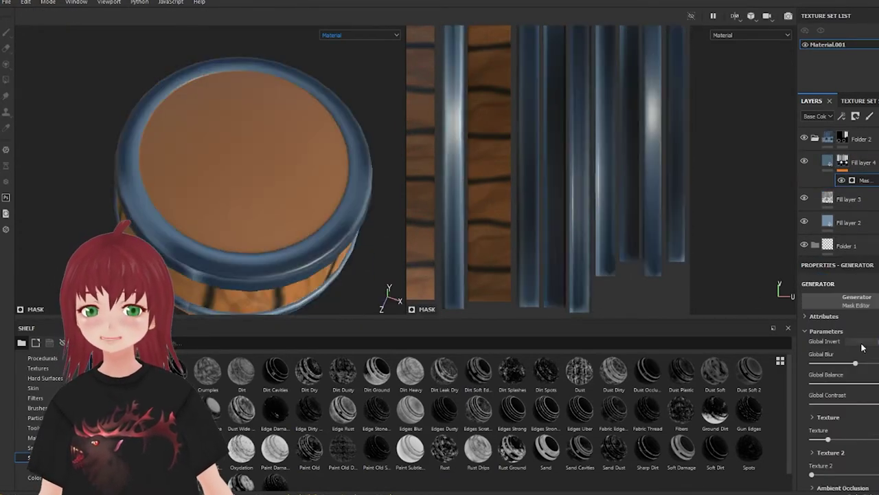
scroll(862, 349, "down", 3)
left_click_drag(228, 252, 329, 177, "alt")
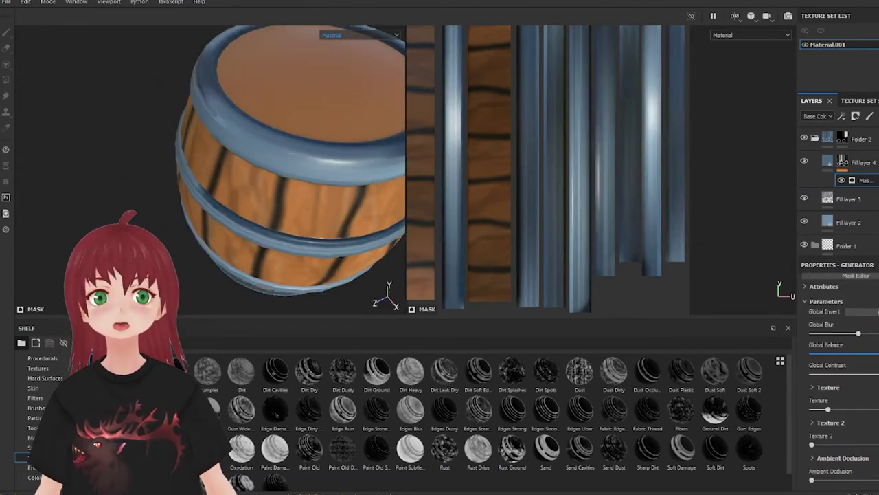
Step: Select Fill layer 2, then the Holz_Spielzeug layer
left_click(852, 162)
left_click(849, 209)
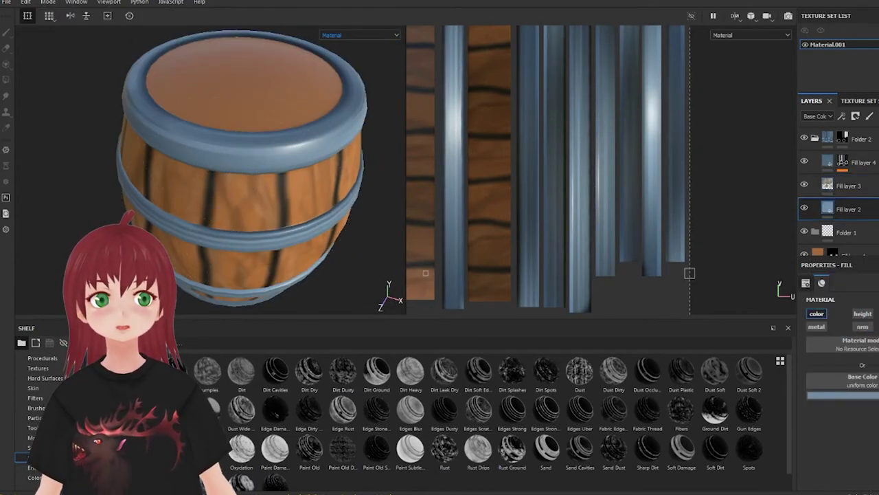
left_click(804, 162)
Step: Select Folder 2's mask, ungroup Folder 1, and select Fill layer 1
left_click(842, 137)
key("4")
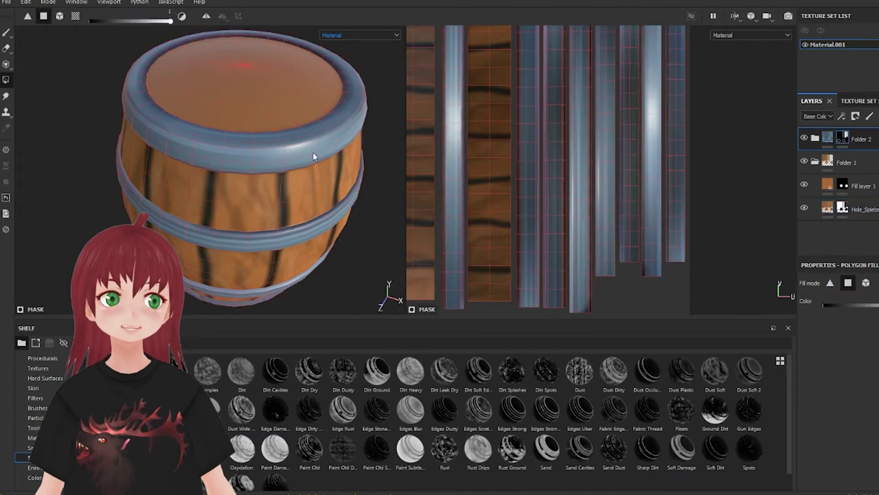
key("ctrl+z")
left_click(850, 167)
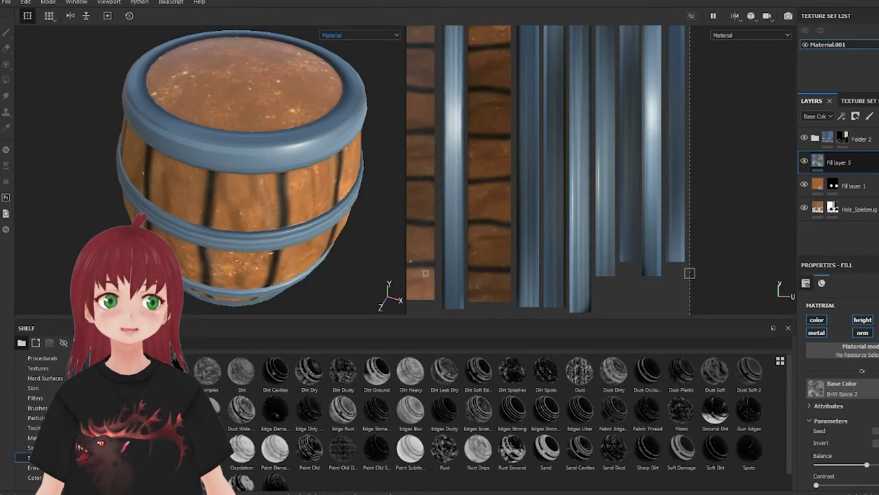
Step: Copy Fill layer 1 and paste it as a new layer
right_click(837, 191)
left_click(865, 96)
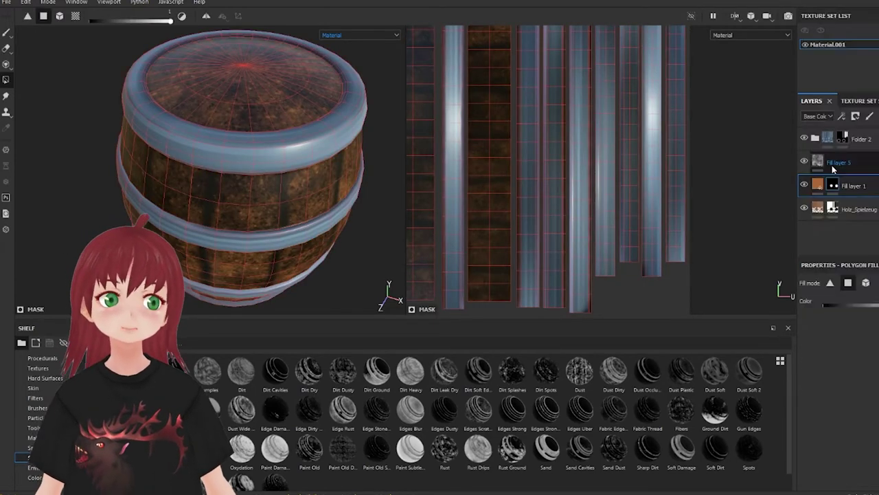
right_click(837, 190)
left_click(839, 172)
right_click(842, 172)
left_click(842, 173)
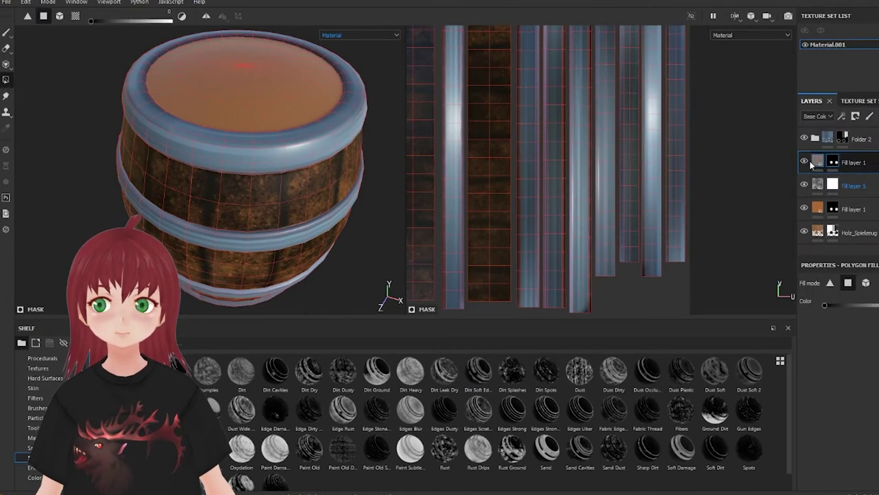
Step: Copy Fill layer 1's lid mask and paste it into Fill layer 5's mask
right_click(842, 173)
left_click(838, 260)
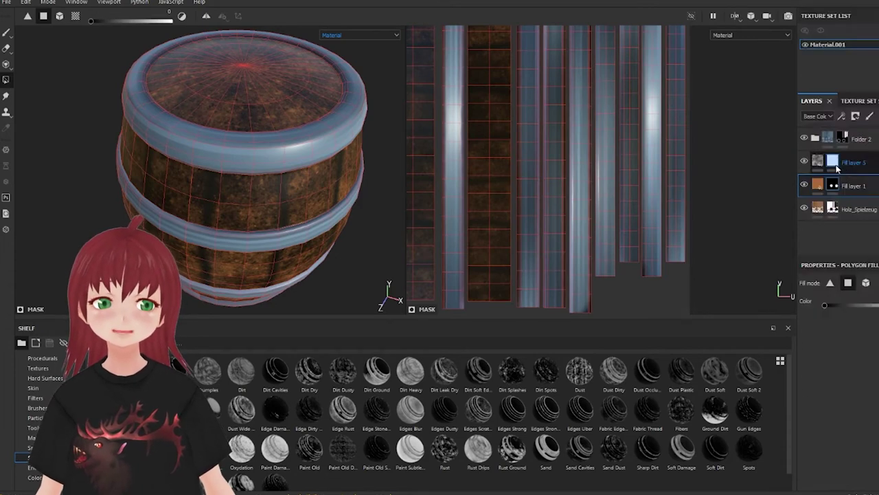
right_click(843, 173)
left_click(870, 261)
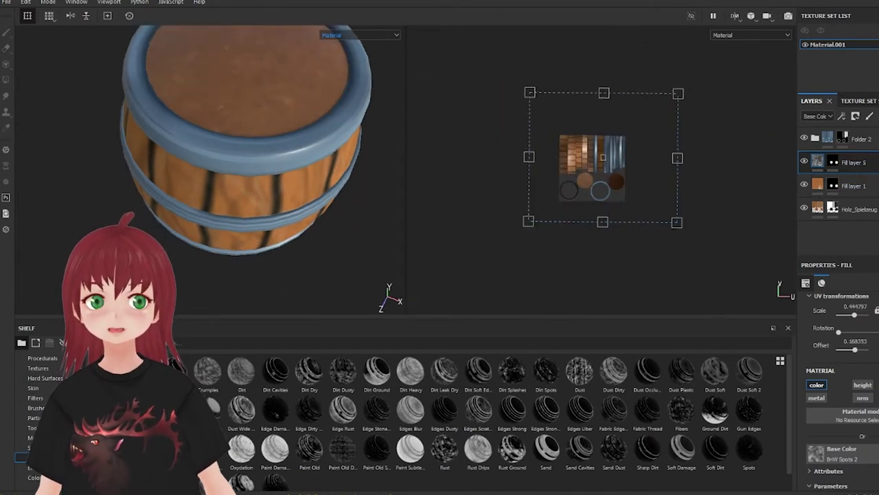
Step: Sample the barrel's wood colour as Fill layer 5's base colour
left_click(852, 185)
left_click(841, 450)
left_click(259, 201)
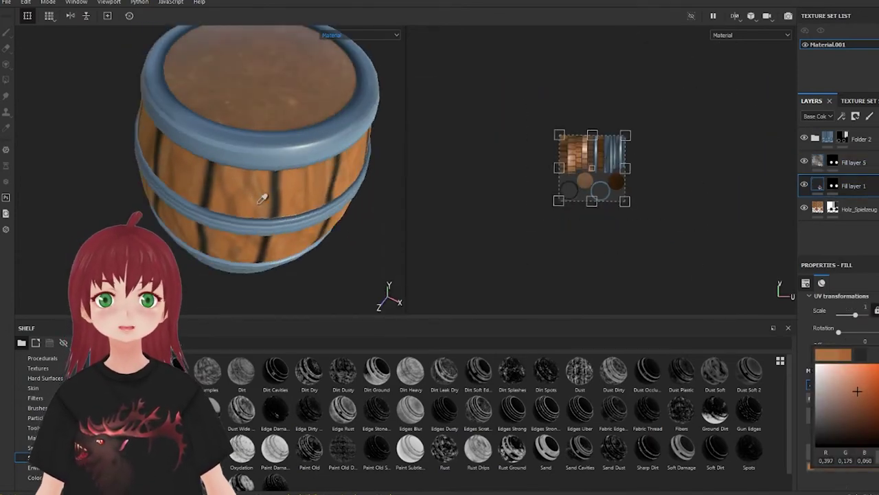
Step: Give Fill layer 5 a white mask filled with the BnW Spots 2 pattern
right_click(833, 185)
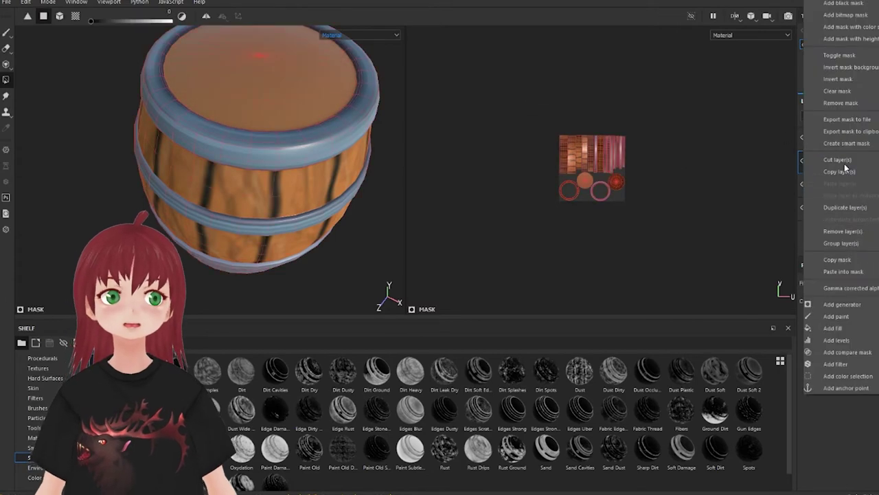
left_click(845, 167)
right_click(833, 184)
left_click(780, 33)
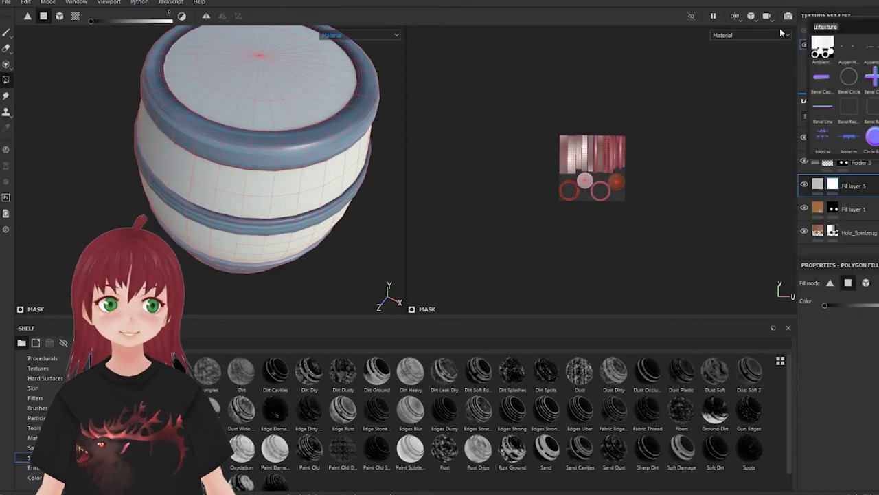
left_click(828, 185)
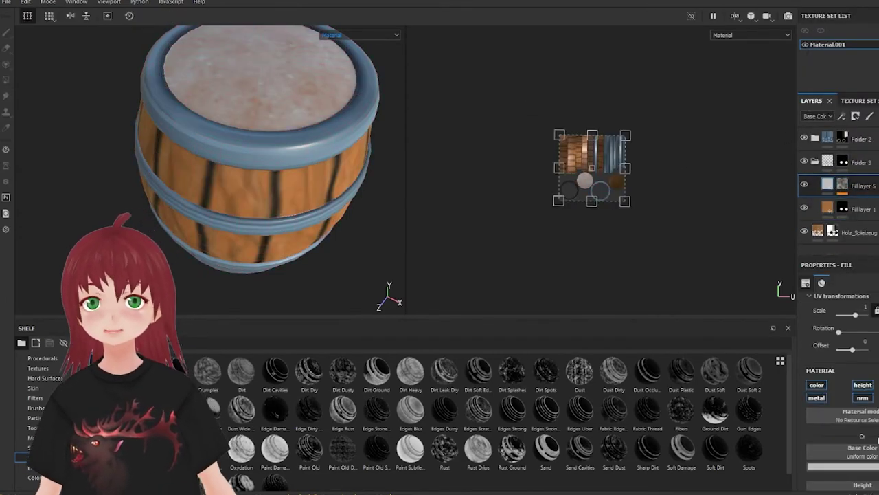
left_click_drag(624, 201, 667, 261)
type("noise")
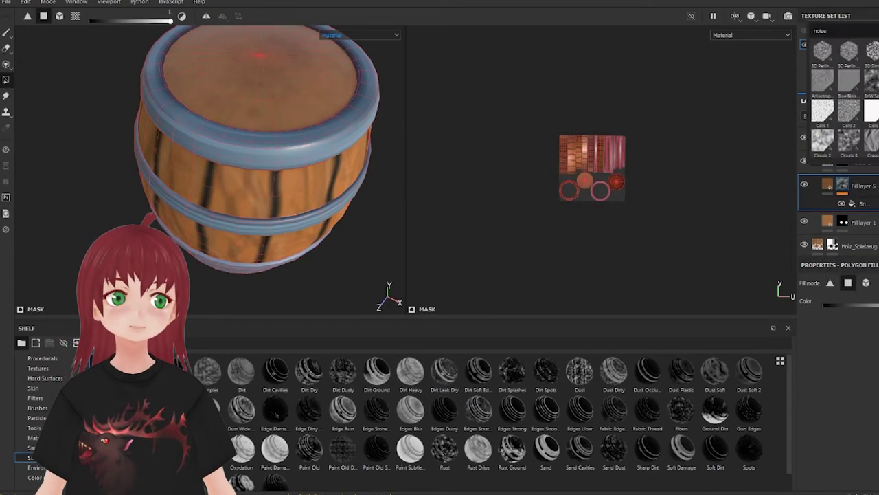
Step: Swap the mask pattern to Clouds 3 at UV scale 2.28 and add a layer above
left_click(867, 204)
left_click(864, 204)
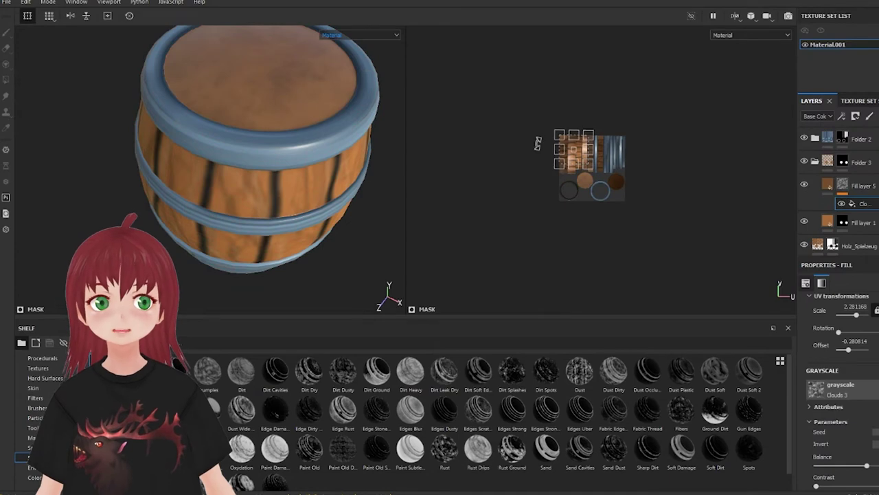
left_click(841, 116)
Step: Turn the new layer into Fill layer 6 with a black mask
left_click_drag(245, 137, 246, 187, "alt")
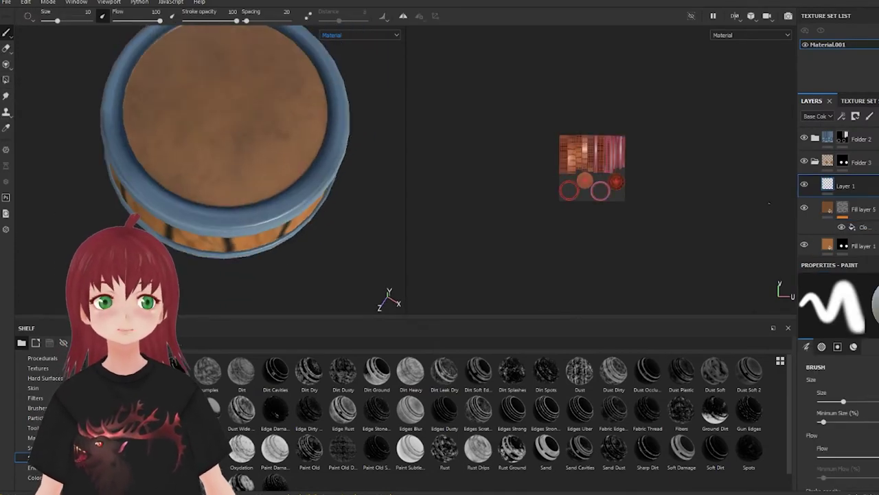
right_click(834, 184)
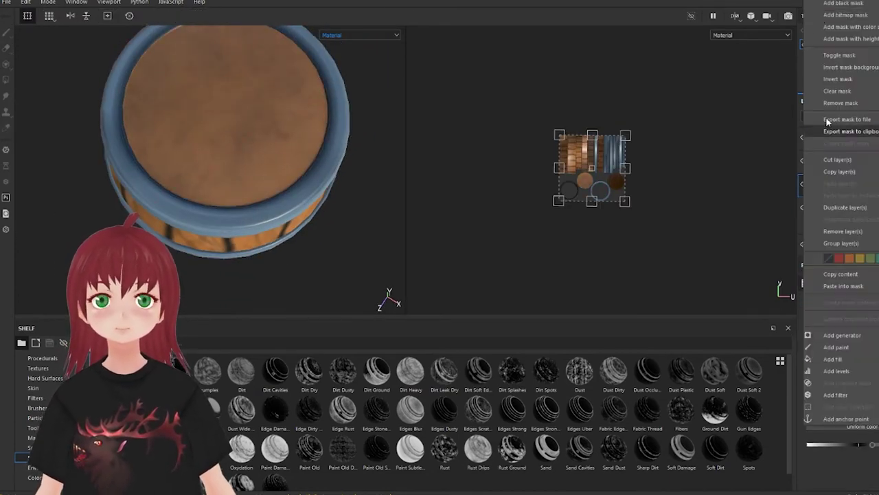
left_click(835, 118)
Step: Paint dark marks near the lid edge in Fill layer 6's mask with a 2.33 brush
key("1")
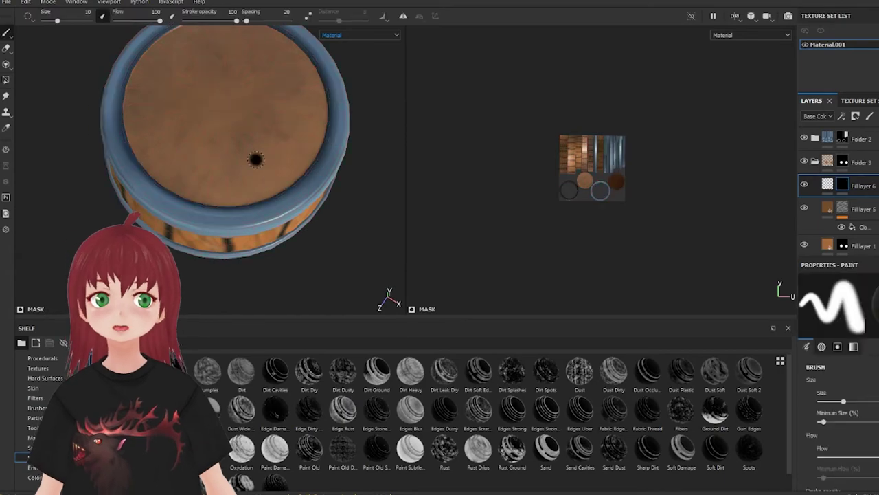
mouse_move(264, 180)
left_mouse_down("alt")
mouse_move(364, 186)
mouse_move(287, 128)
mouse_move(389, 216)
left_mouse_up("alt")
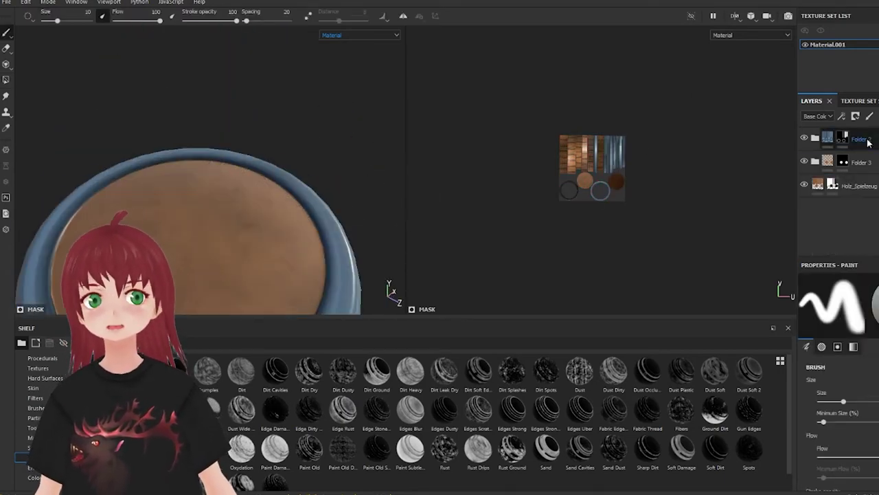
key("ctrl+z")
key("ctrl+y")
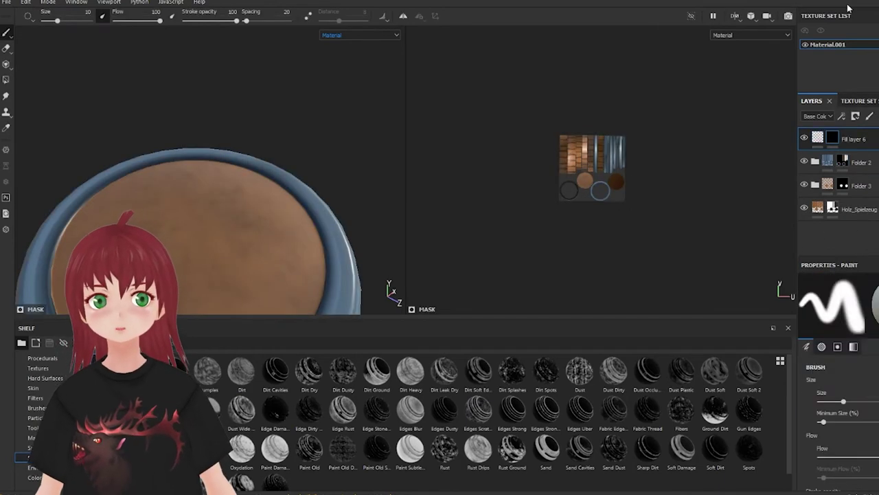
right_click(407, 187)
right_click_drag(407, 187, 295, 249, "alt")
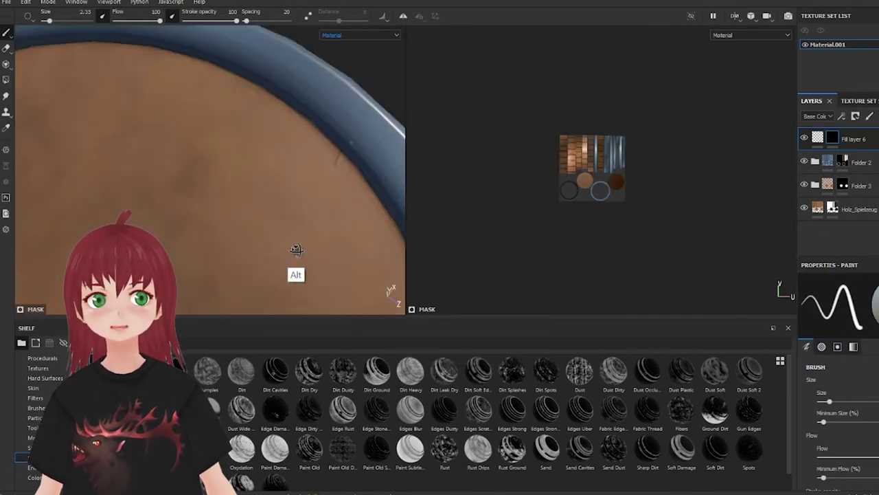
Step: Zoom in close to the lid rim and orbit around it while checking the brush
left_click_drag(295, 250, 369, 157, "alt")
left_click_drag(244, 143, 240, 180, "alt")
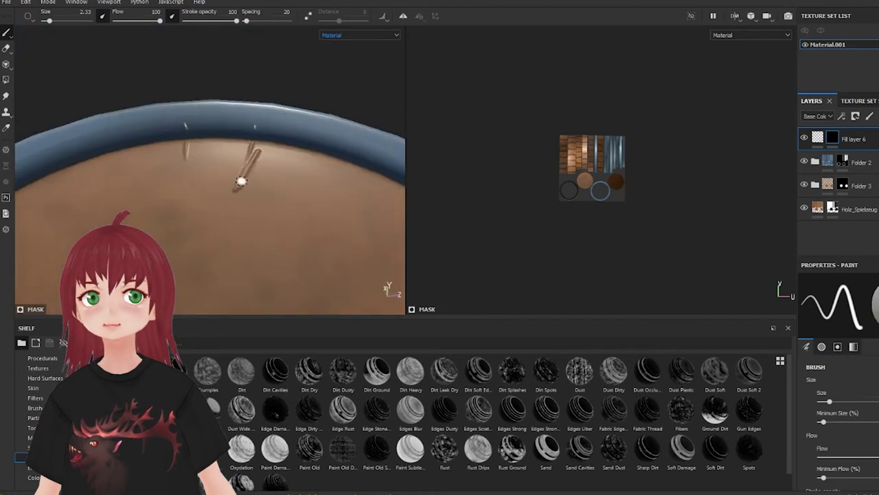
mouse_move(251, 142)
left_mouse_down("alt")
mouse_move(235, 151)
mouse_move(281, 212)
mouse_move(264, 130)
left_mouse_up("alt")
mouse_move(82, 194)
left_mouse_down("alt")
mouse_move(190, 186)
mouse_move(252, 112)
mouse_move(186, 131)
mouse_move(182, 123)
left_mouse_up("alt")
right_click(147, 180)
mouse_move(147, 180)
left_mouse_down("alt")
mouse_move(182, 121)
mouse_move(105, 126)
mouse_move(97, 135)
left_mouse_up("alt")
right_click(122, 182)
left_click_drag(122, 182, 174, 145, "alt")
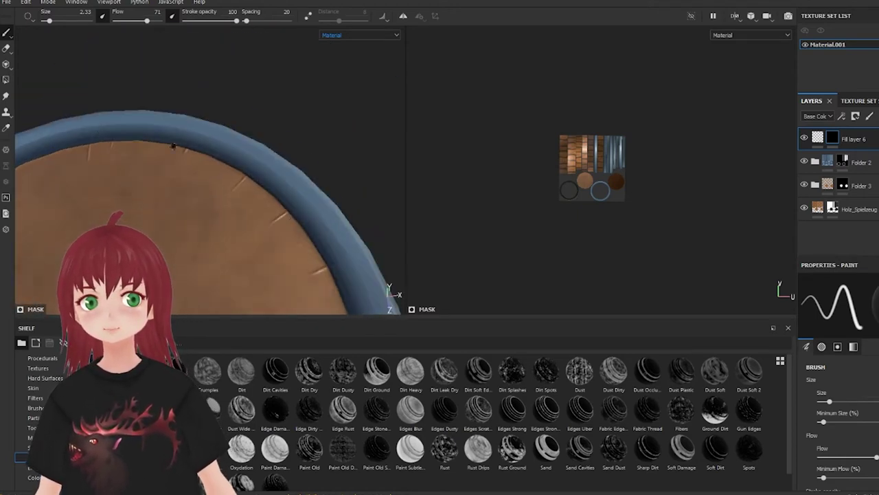
Step: Reframe the view until the lid faces the camera with its top rim visible
left_click_drag(258, 112, 206, 133, "alt")
right_click_drag(206, 134, 168, 216, "alt")
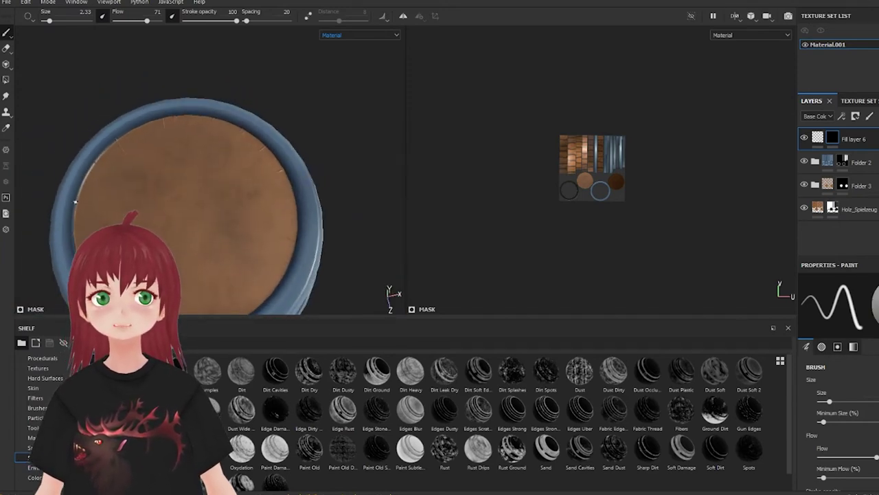
left_click_drag(74, 225, 260, 199, "alt")
left_click_drag(37, 233, 175, 147, "alt")
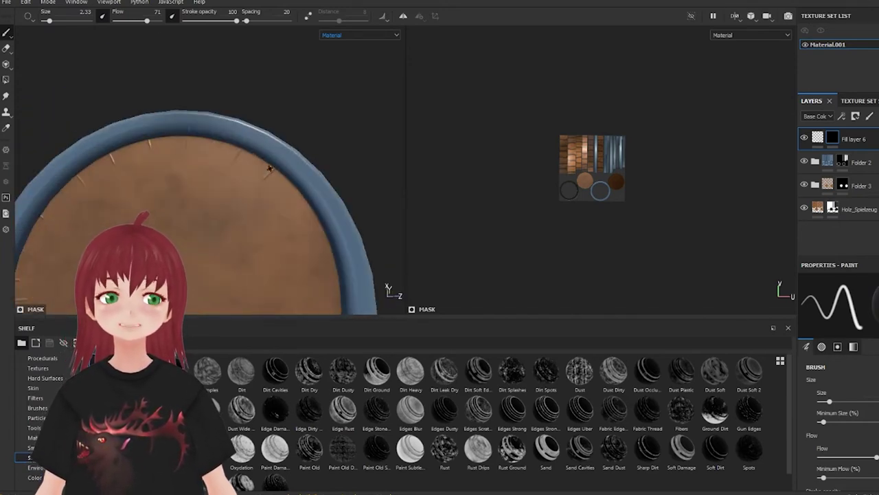
scroll(176, 147, "up", 3)
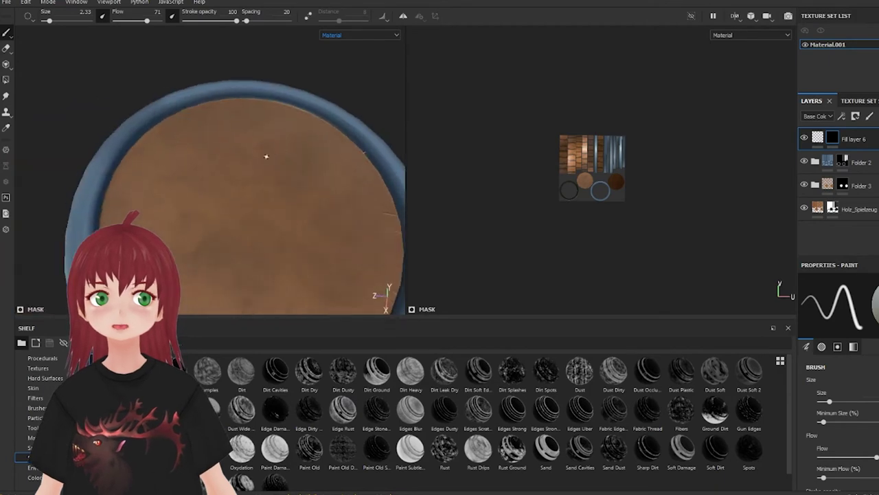
scroll(265, 153, "up", 3)
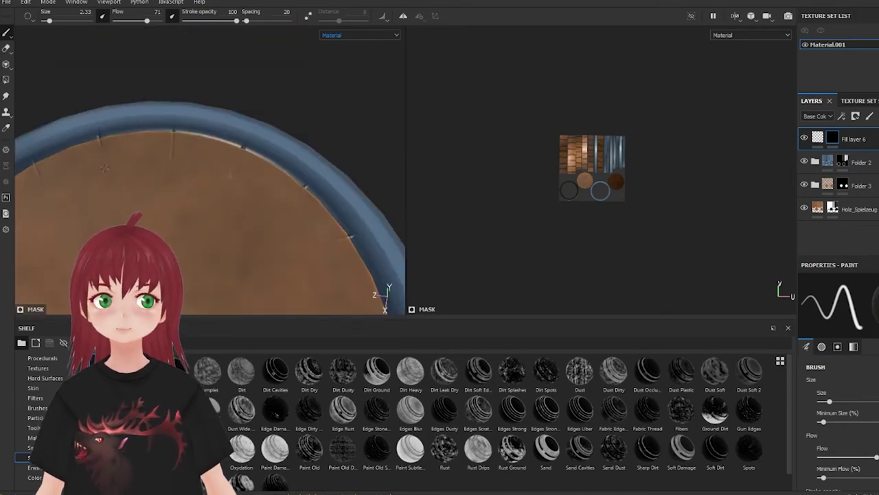
mouse_move(388, 220)
left_mouse_down("alt")
mouse_move(123, 90)
mouse_move(100, 118)
mouse_move(101, 144)
left_mouse_up("alt")
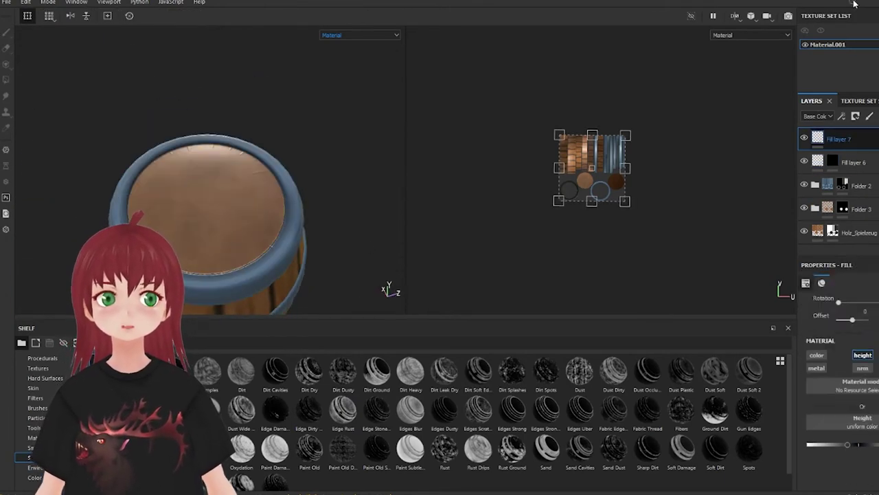
Step: Set the paint brush to about size 45 with flow 100
mouse_move(95, 63)
left_mouse_down("alt")
mouse_move(254, 265)
mouse_move(312, 218)
left_mouse_up("alt")
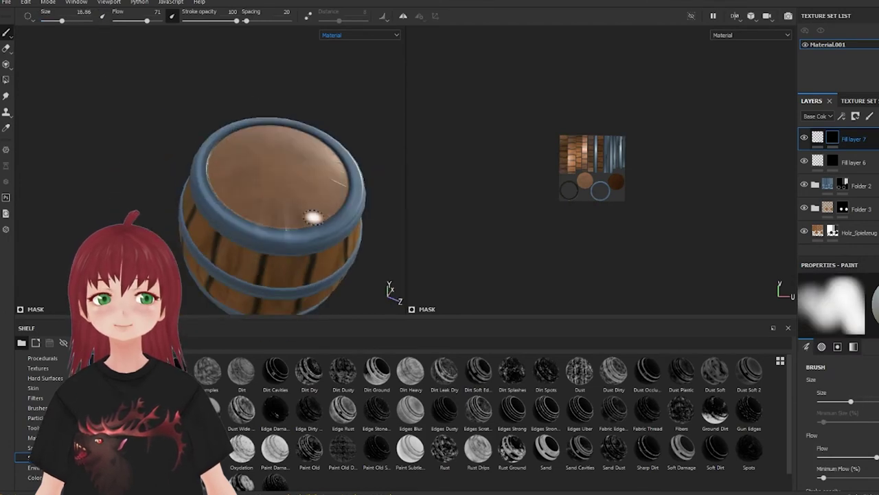
left_click_drag(243, 206, 81, 227, "alt")
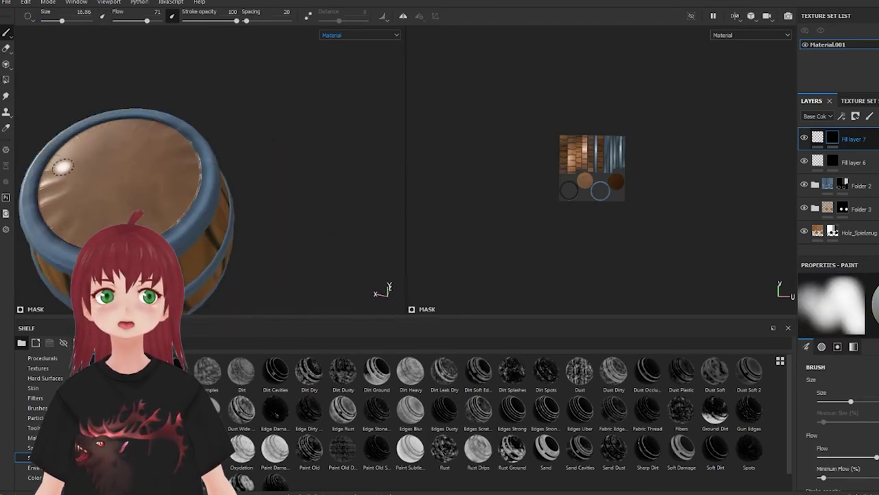
right_click_drag(124, 121, 158, 122, "ctrl")
scroll(639, 104, "up", 3)
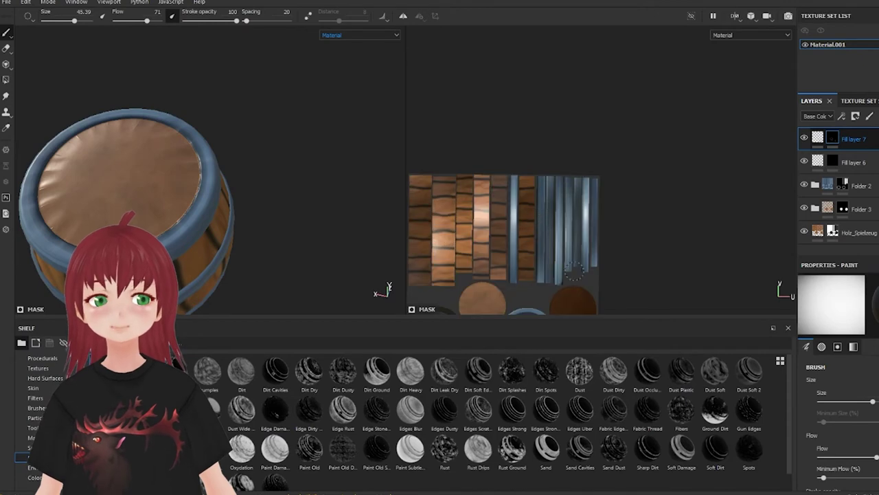
left_click_drag(206, 206, 161, 232, "alt")
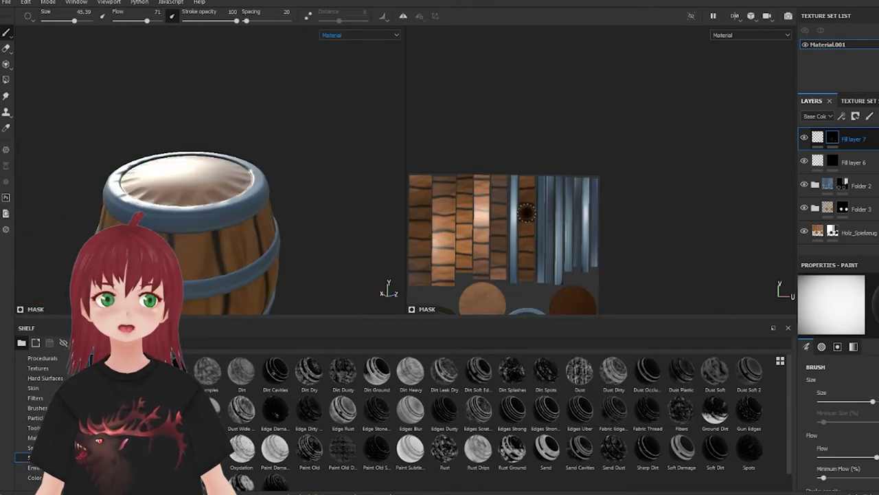
right_click(612, 213)
left_click_drag(147, 20, 165, 20)
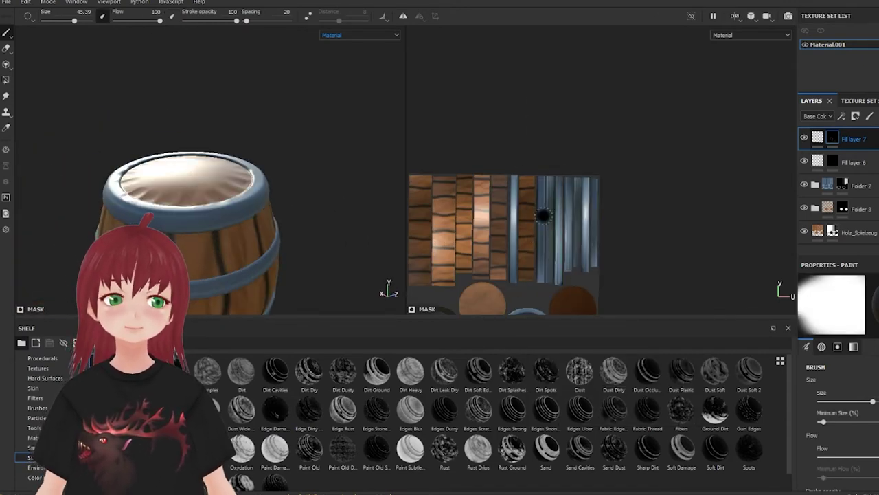
Step: Zoom in on the barrel lid and shrink the brush to a fine tip
middle_click_drag(543, 216, 547, 181)
right_click_drag(570, 89, 231, 147, "ctrl")
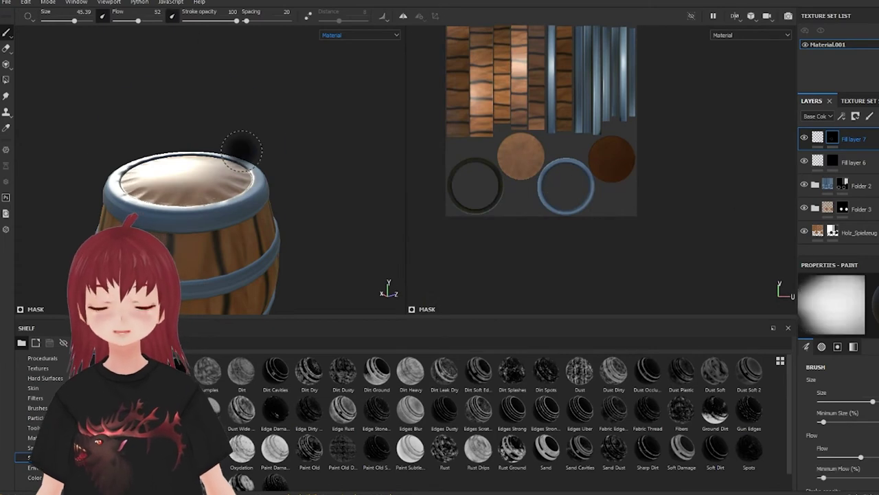
mouse_move(232, 147)
left_mouse_down("alt")
mouse_move(172, 172)
mouse_move(73, 147)
mouse_move(266, 239)
left_mouse_up("alt")
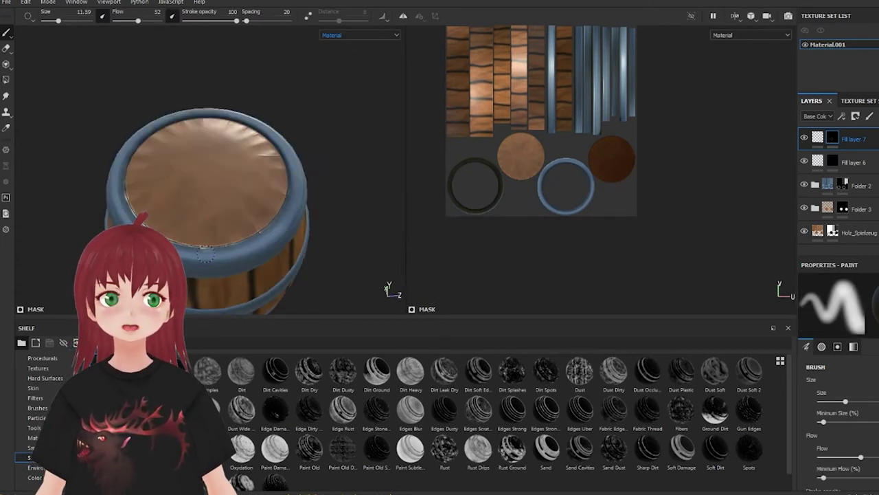
mouse_move(206, 254)
left_mouse_down("alt")
mouse_move(65, 148)
mouse_move(236, 138)
left_mouse_up("alt")
right_click(236, 138)
left_click_drag(330, 188, 275, 188)
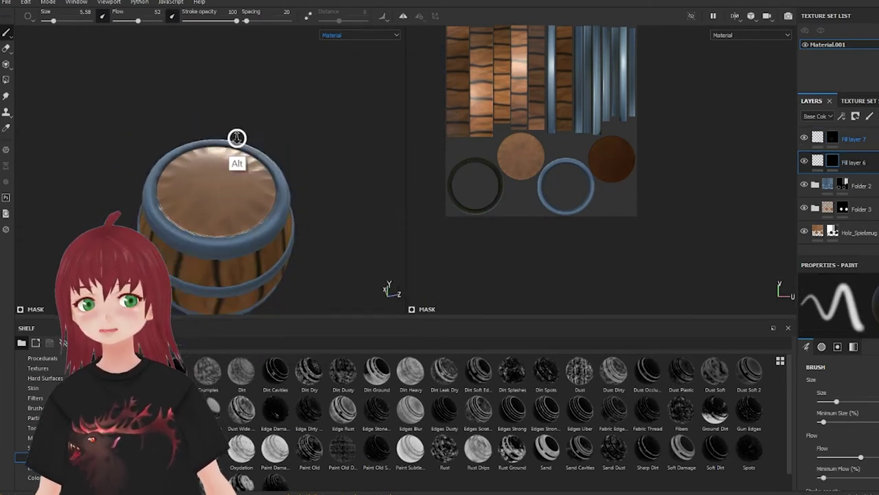
left_click_drag(237, 138, 171, 83, "alt")
left_click(852, 232)
mouse_move(241, 142)
left_mouse_down()
mouse_move(313, 218)
mouse_move(163, 104)
left_mouse_up()
Step: Return to painting Fill layer 6, reframing the lid's rim and staves frontally
key("p")
scroll(245, 161, "up", 3)
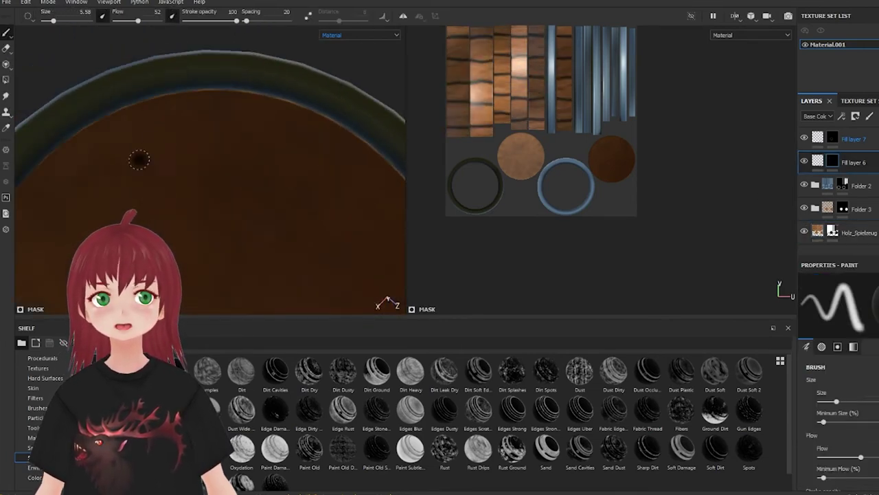
scroll(353, 192, "down", 2)
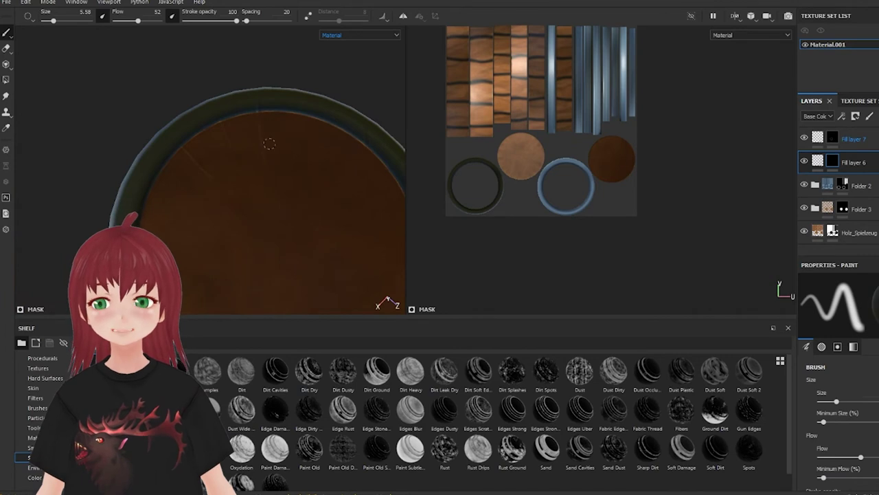
mouse_move(204, 160)
left_mouse_down("alt")
mouse_move(299, 208)
mouse_move(140, 176)
left_mouse_up("alt")
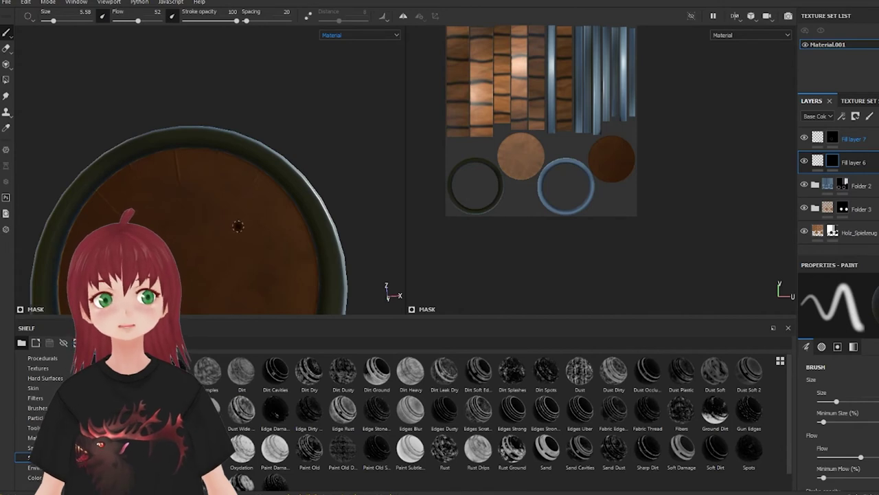
mouse_move(238, 227)
left_mouse_down("alt")
mouse_move(338, 202)
mouse_move(214, 172)
left_mouse_up("alt")
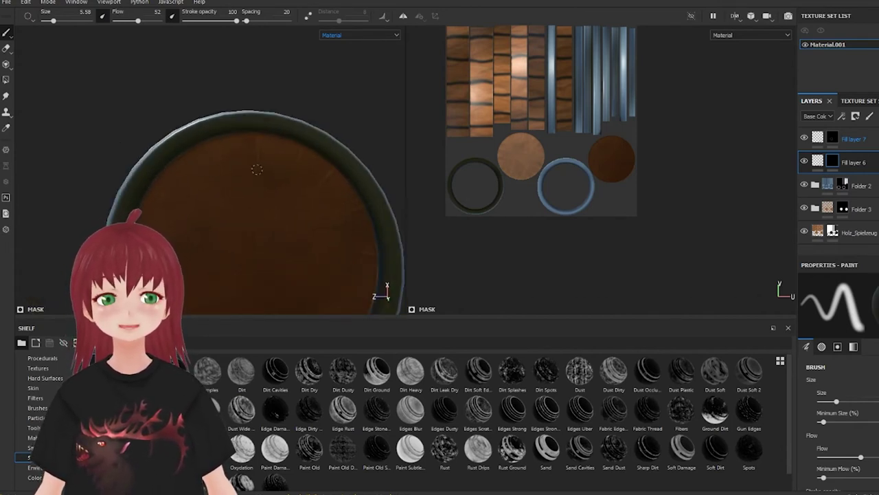
mouse_move(282, 200)
left_mouse_down("alt")
mouse_move(363, 251)
mouse_move(232, 127)
left_mouse_up("alt")
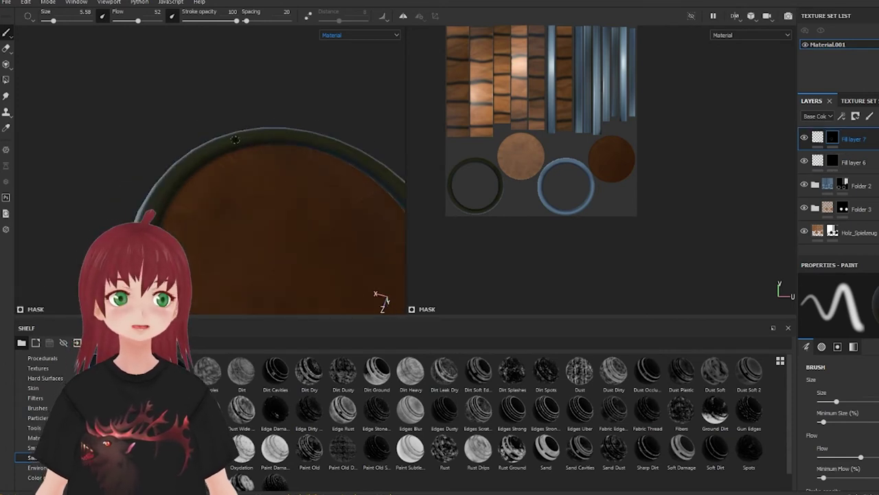
mouse_move(363, 191)
left_mouse_down("alt")
mouse_move(380, 192)
mouse_move(268, 151)
mouse_move(215, 161)
left_mouse_up("alt")
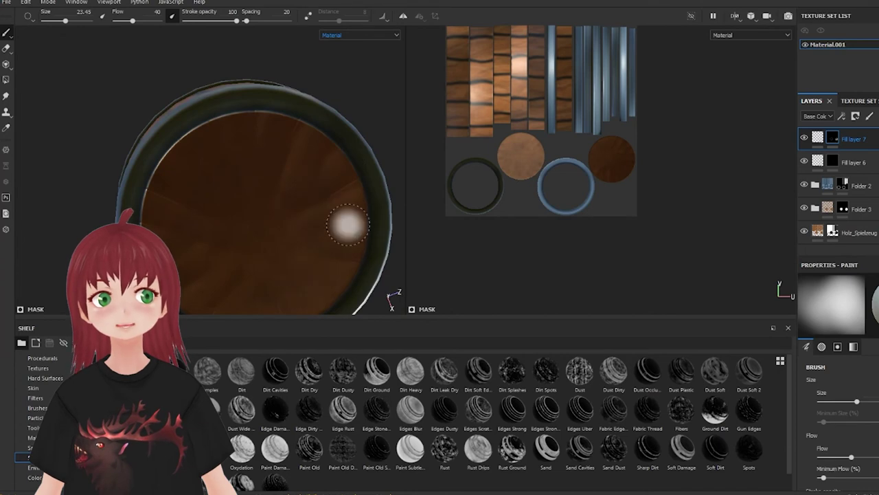
left_click_drag(347, 225, 284, 196, "alt")
Step: Resize the brush and zoom out to see the whole barrel
right_click(284, 199)
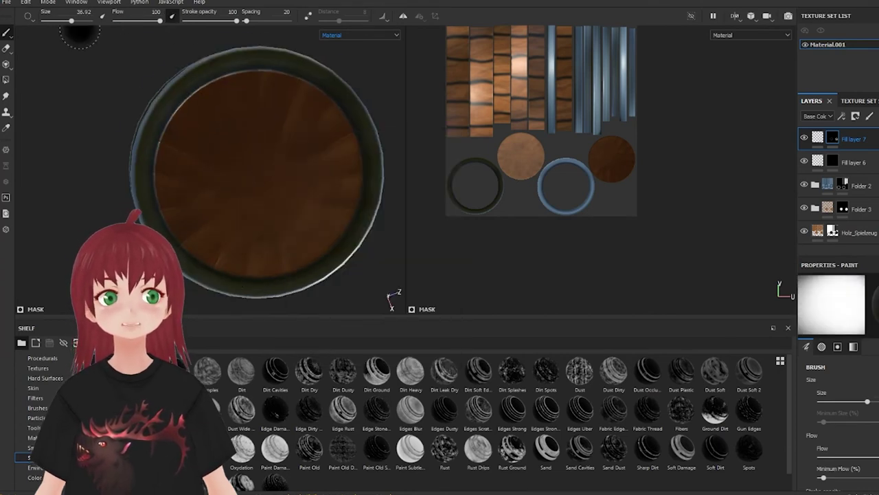
left_click_drag(80, 37, 385, 219, "alt")
left_click_drag(261, 178, 232, 149, "alt")
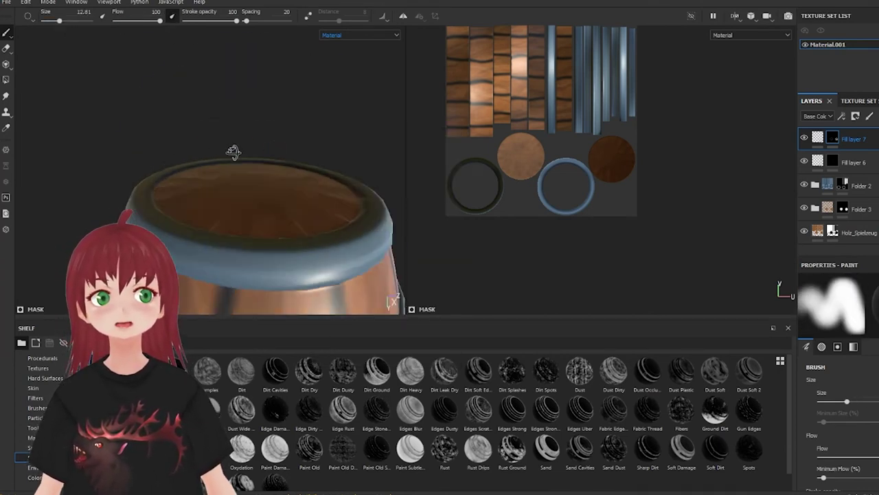
scroll(231, 149, "down", 5)
Step: Expand Folder 2, move the fill layer up out of it, and expand Folder 4
left_click(816, 187)
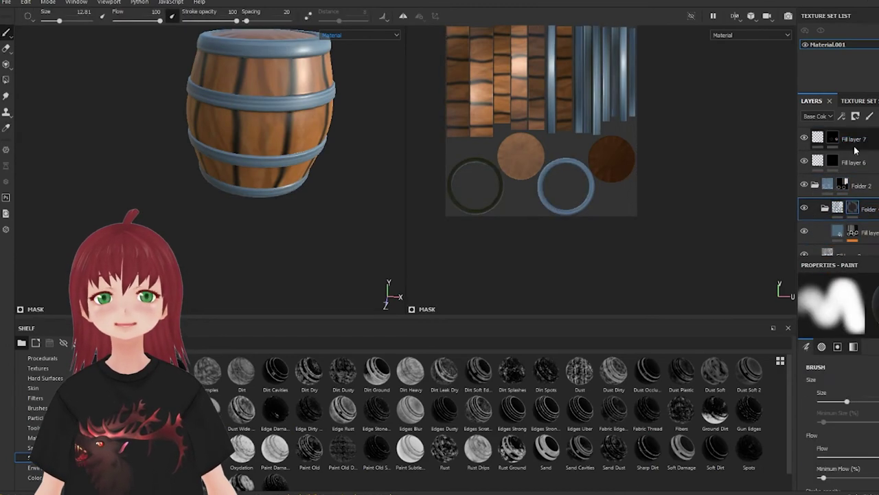
left_click_drag(852, 232, 862, 180)
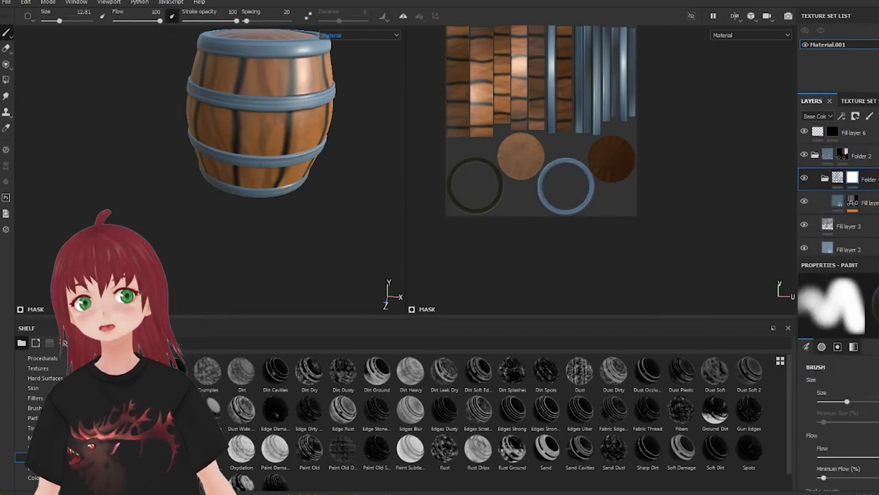
left_click(849, 203)
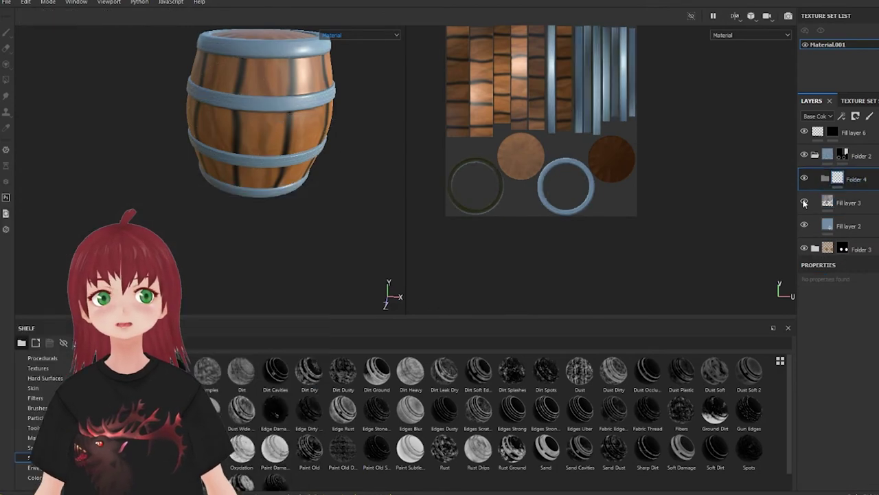
left_click(868, 182)
Step: Add a mask to Fill layer 4 and set up the brush over the lid
right_click(852, 202)
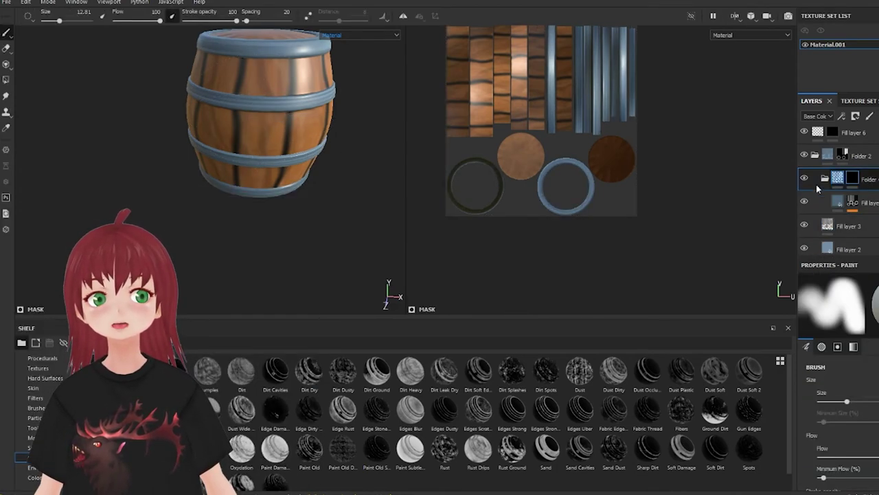
left_click(817, 184)
left_click_drag(311, 147, 310, 206, "alt")
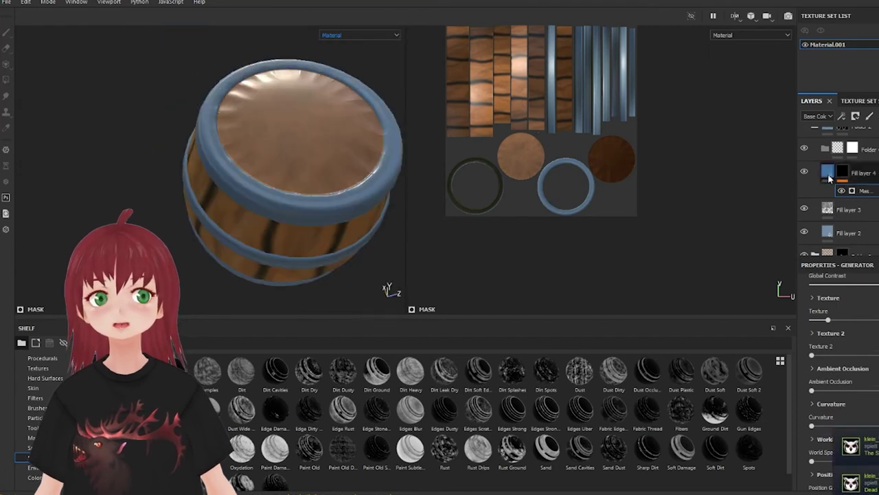
key("1")
right_click(364, 167)
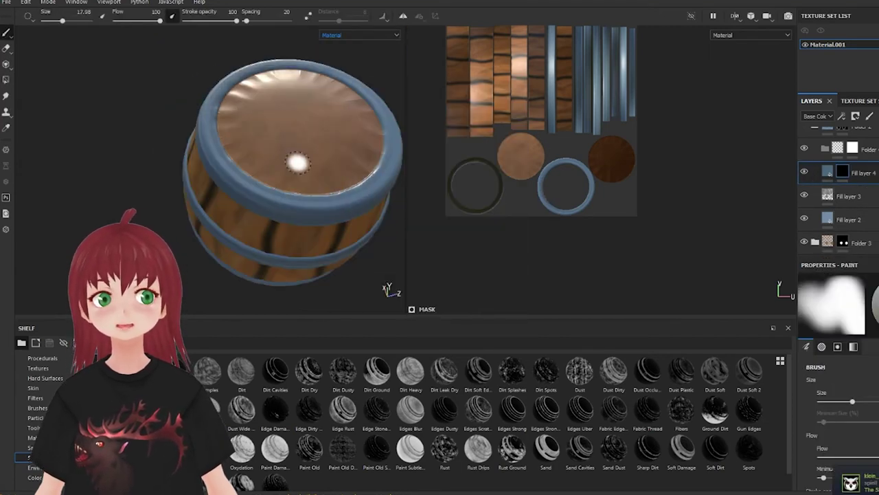
mouse_move(296, 154)
left_mouse_down("alt")
mouse_move(309, 167)
mouse_move(260, 53)
left_mouse_up("alt")
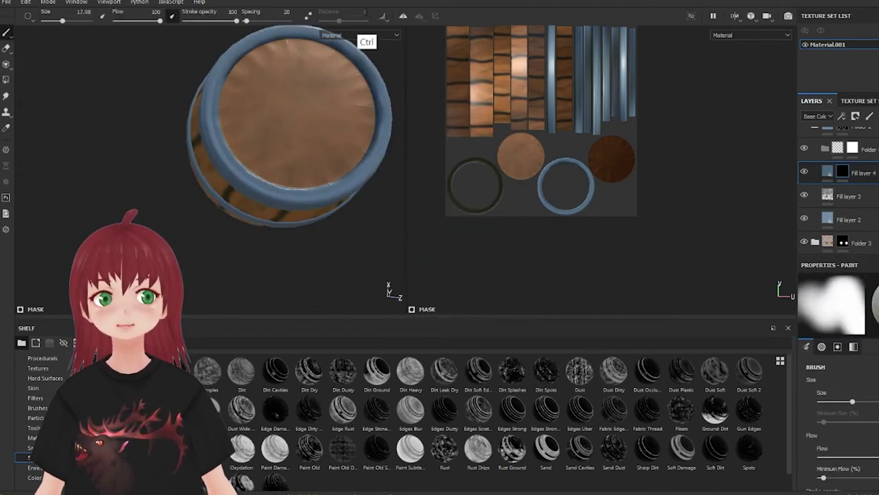
right_click(318, 45)
Step: Drop Dust Occlusion on Fill layer 4's mask, add a black mask, then delete the layer
left_click_drag(647, 371, 864, 191)
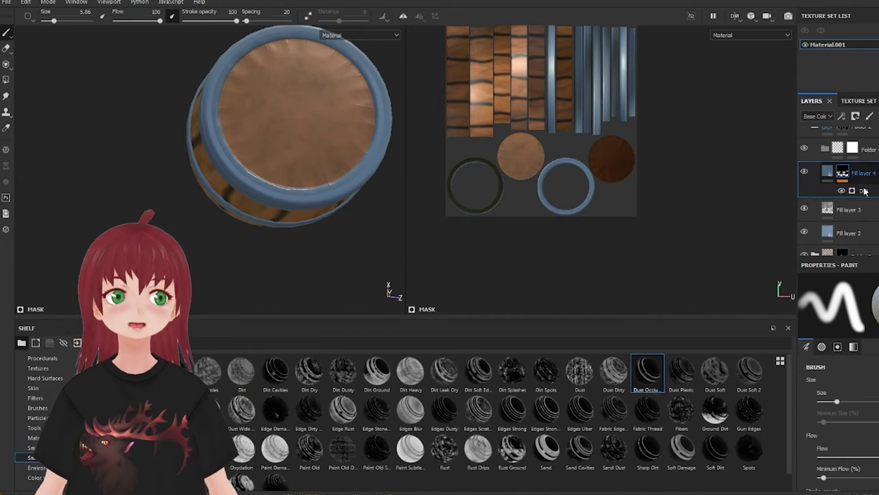
right_click(864, 191)
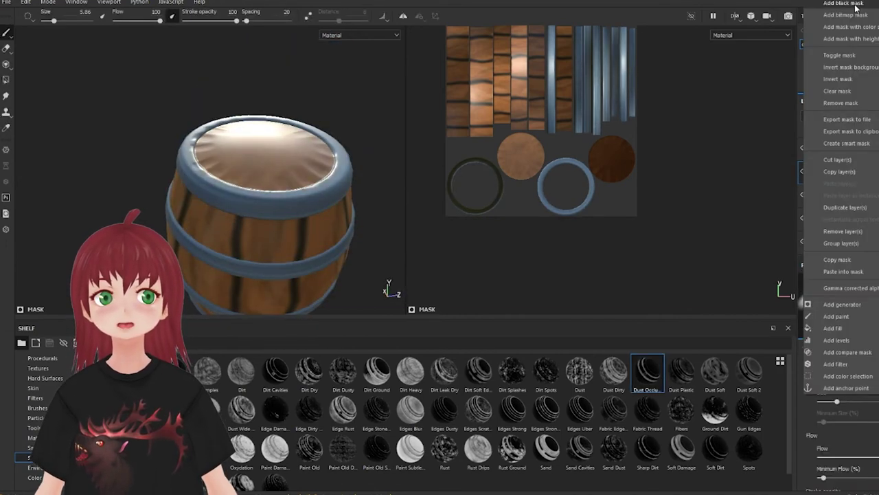
left_click(855, 7)
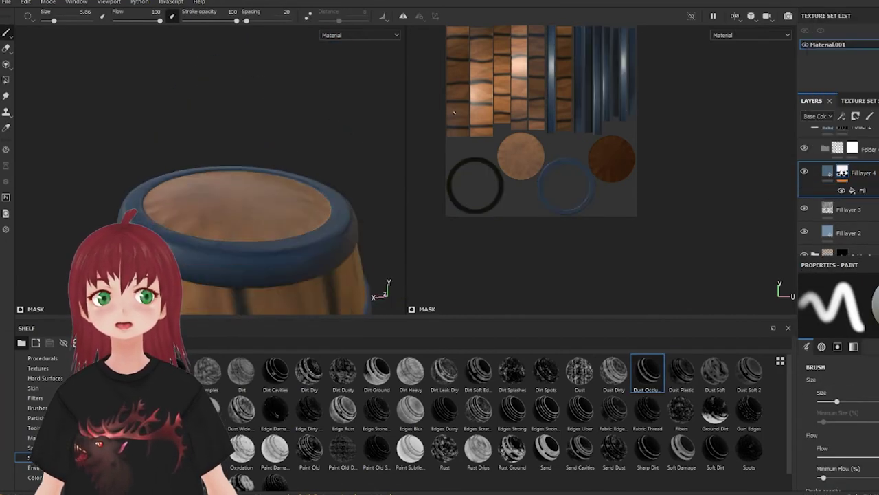
scroll(146, 215, "down", 2)
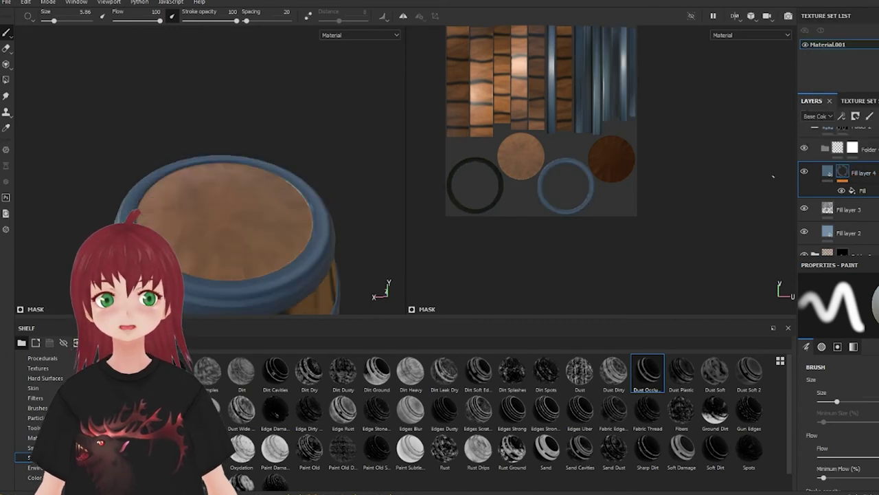
scroll(146, 216, "down", 3)
key("Delete")
Step: Add Fill layer 8 on top of the stack and tilt the barrel to show its top
key("f")
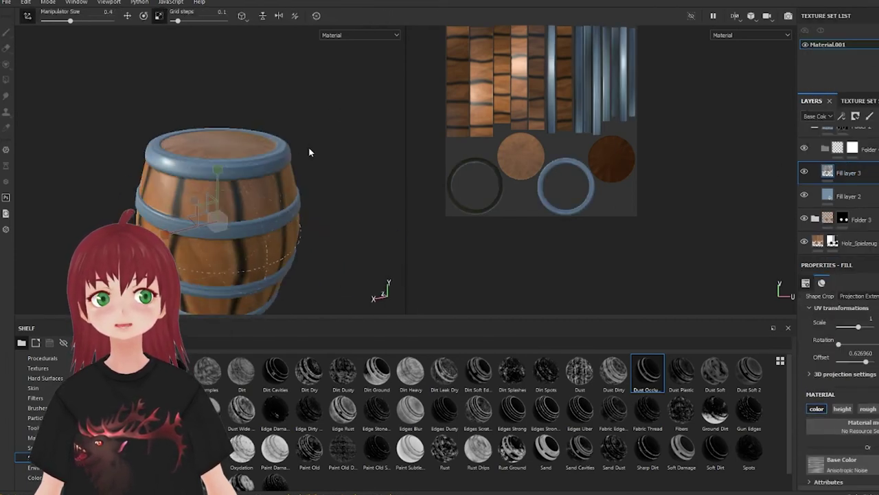
left_click_drag(309, 152, 266, 166, "alt")
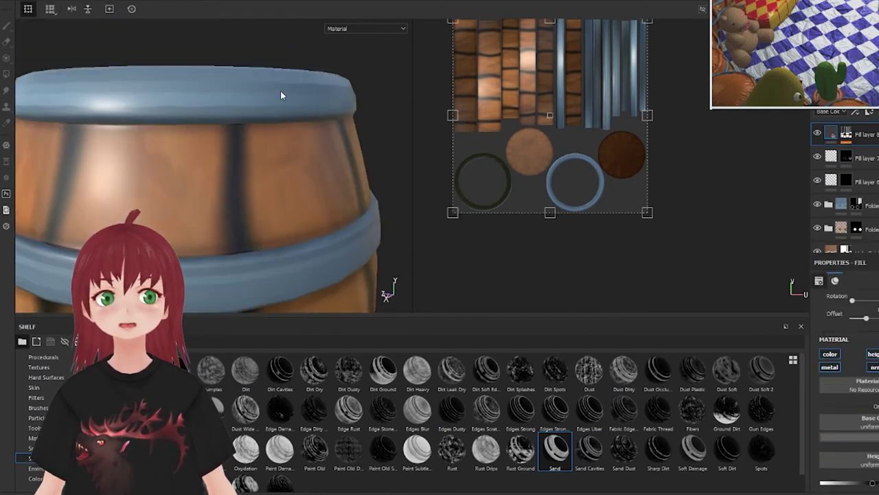
Step: Apply the Clouds 2 texture to Fill layer 9's roughness channel
scroll(262, 231, "down", 5)
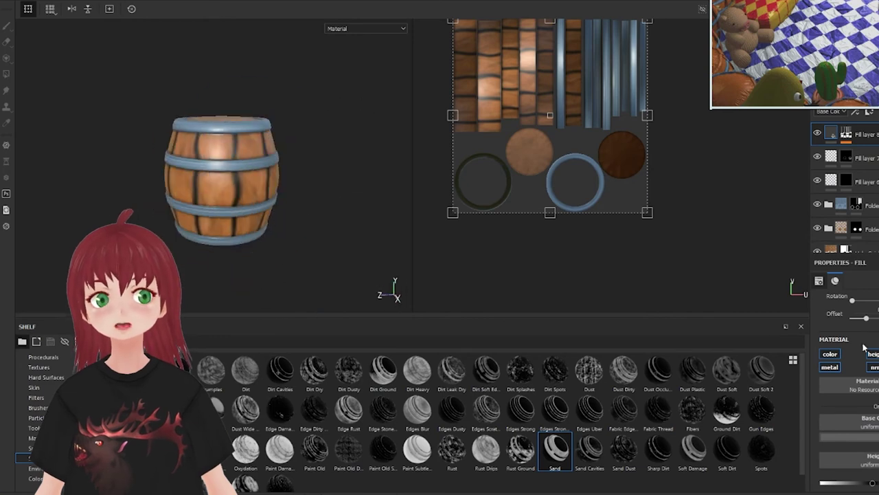
scroll(222, 180, "up", 3)
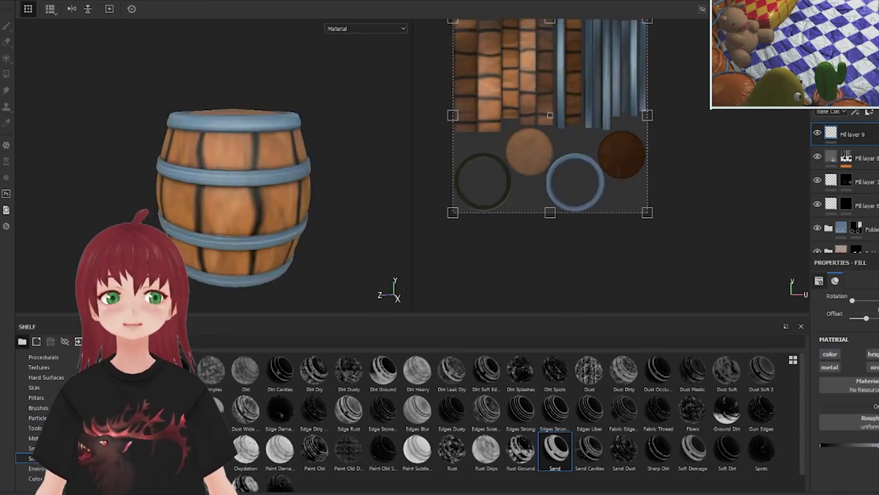
left_click(836, 128)
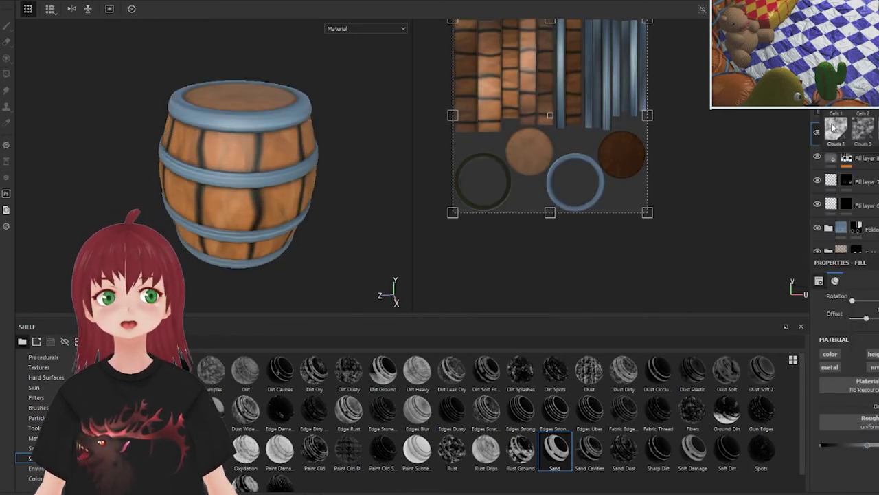
Step: Check Fill layer 8's mask generator on the barrel top, then reselect Fill layer 9
mouse_move(289, 206)
left_mouse_down("alt")
mouse_move(389, 131)
mouse_move(177, 135)
left_mouse_up("alt")
key("1")
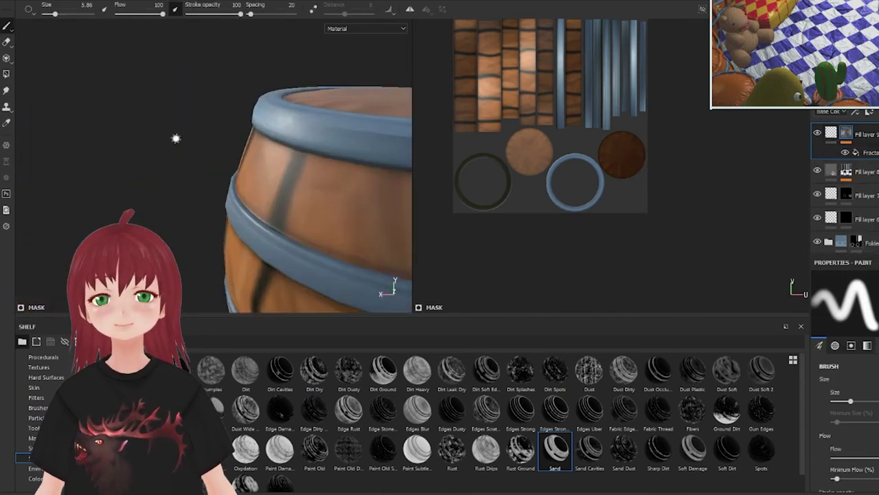
left_click(855, 189)
mouse_move(288, 206)
left_mouse_down("alt")
mouse_move(232, 163)
mouse_move(317, 228)
left_mouse_up("alt")
left_click(836, 134)
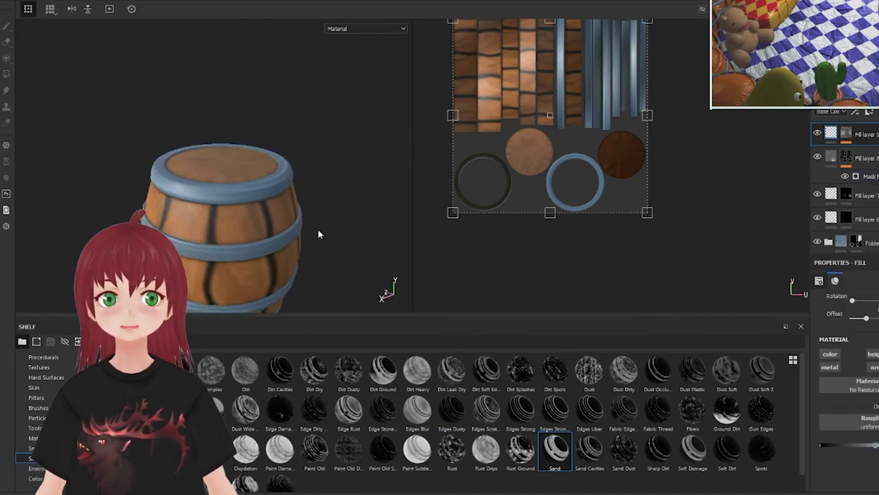